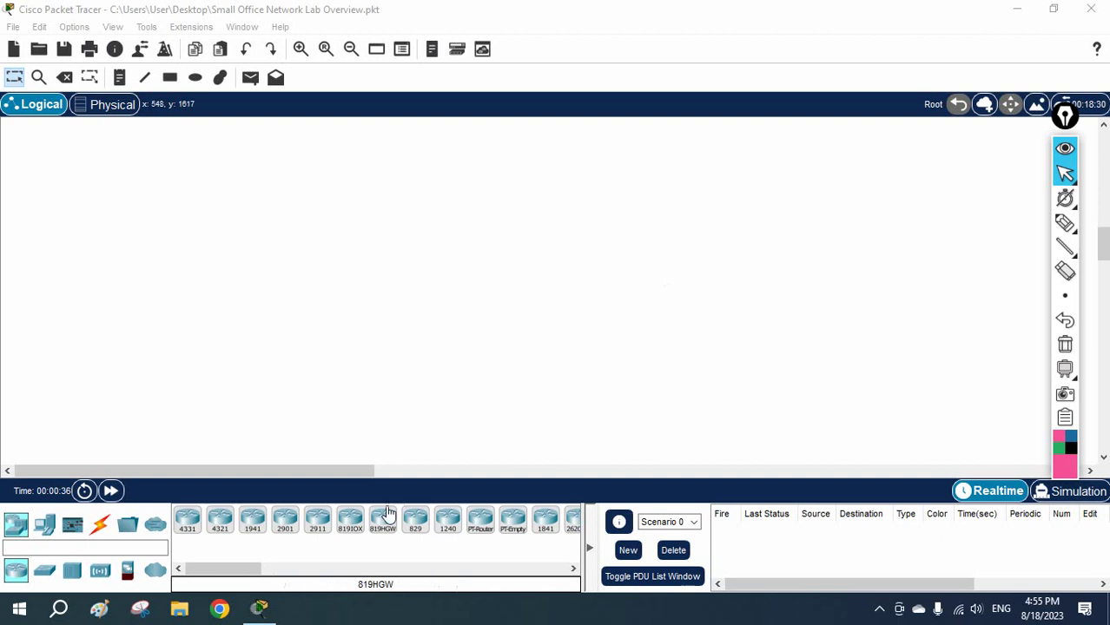
- Place two 2960 switches side by side in the empty logical workspace
{"action": "left_click_drag", "start_coordinate": [245, 568], "coordinate": [299, 566]}
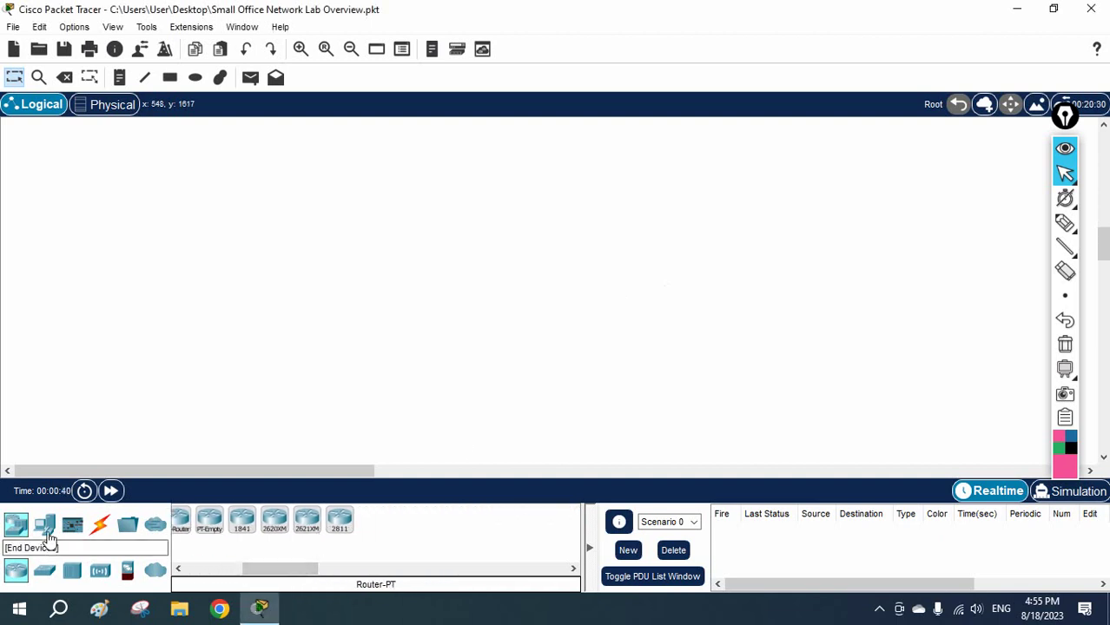
{"action": "left_click", "coordinate": [44, 570]}
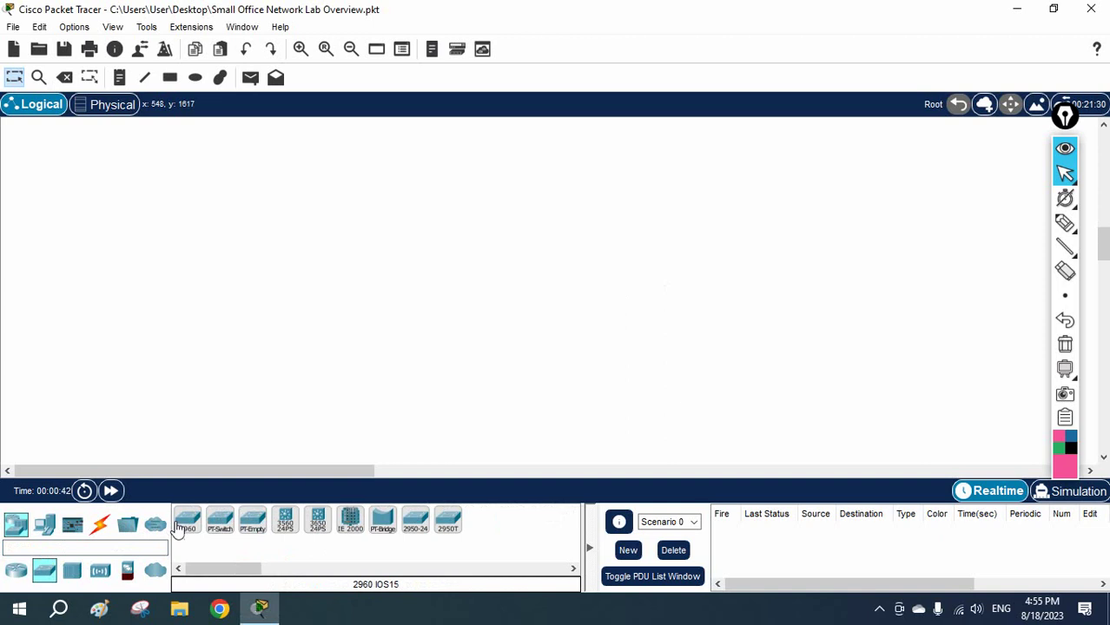
{"action": "left_click_drag", "start_coordinate": [178, 530], "coordinate": [201, 255]}
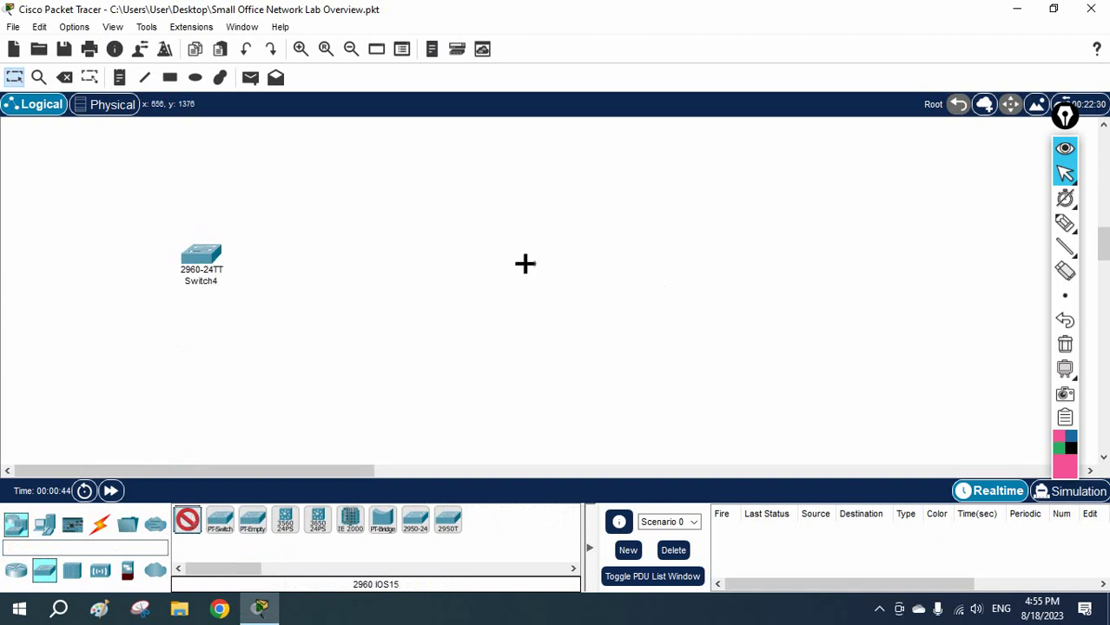
{"action": "left_click", "coordinate": [558, 251]}
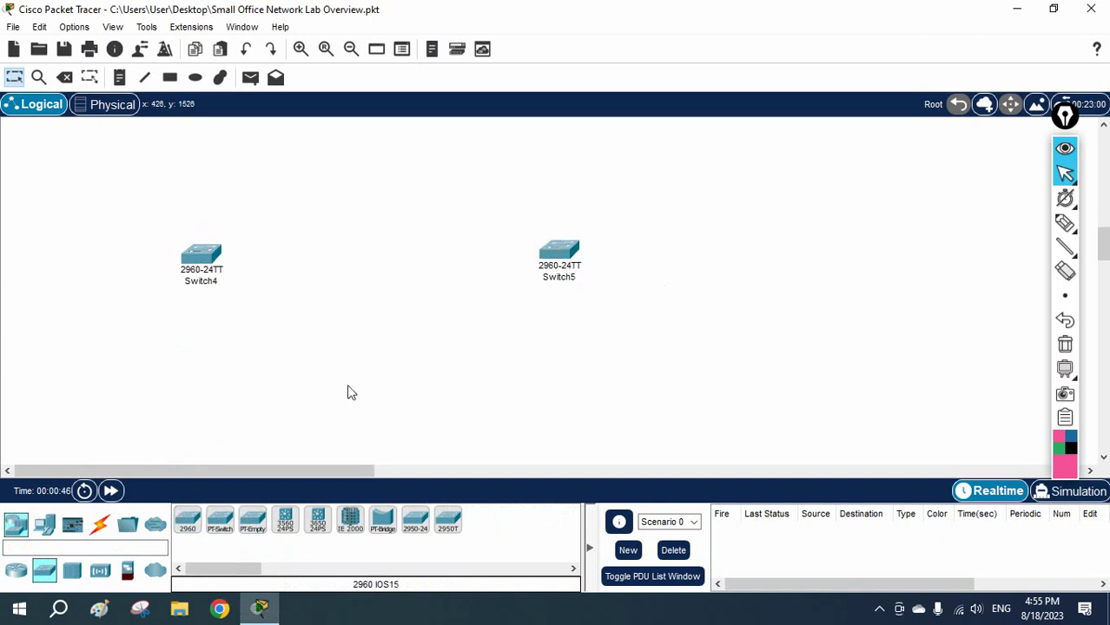
- Add four PCs to the workspace, two below each switch
{"action": "left_click", "coordinate": [44, 524]}
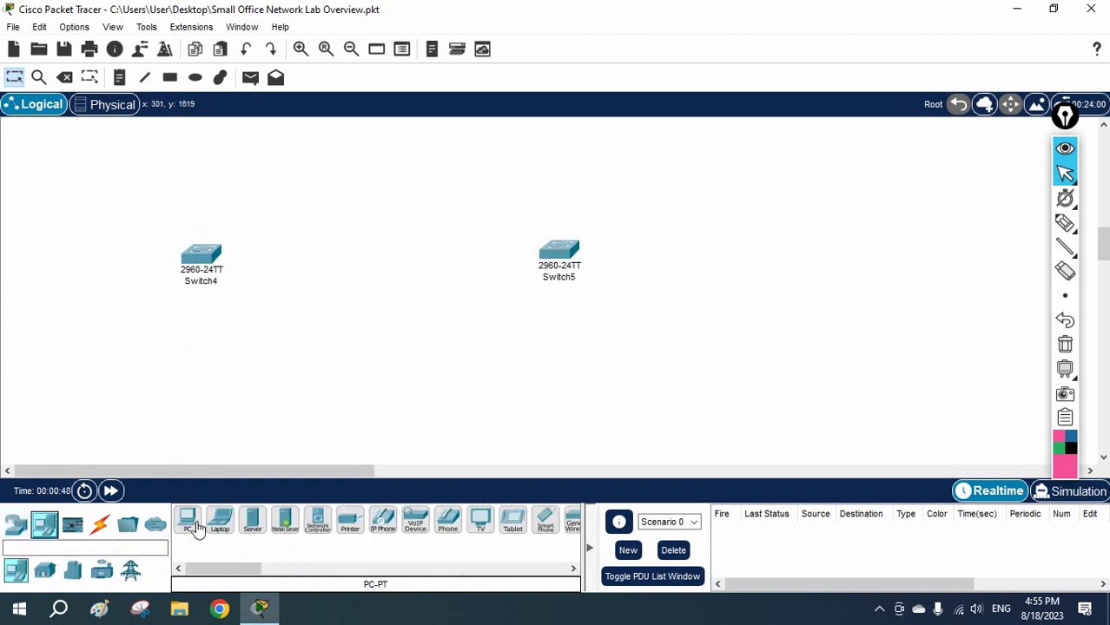
{"action": "left_click", "coordinate": [189, 527], "text": "ctrl"}
{"action": "left_click", "coordinate": [139, 389]}
{"action": "left_click", "coordinate": [230, 396]}
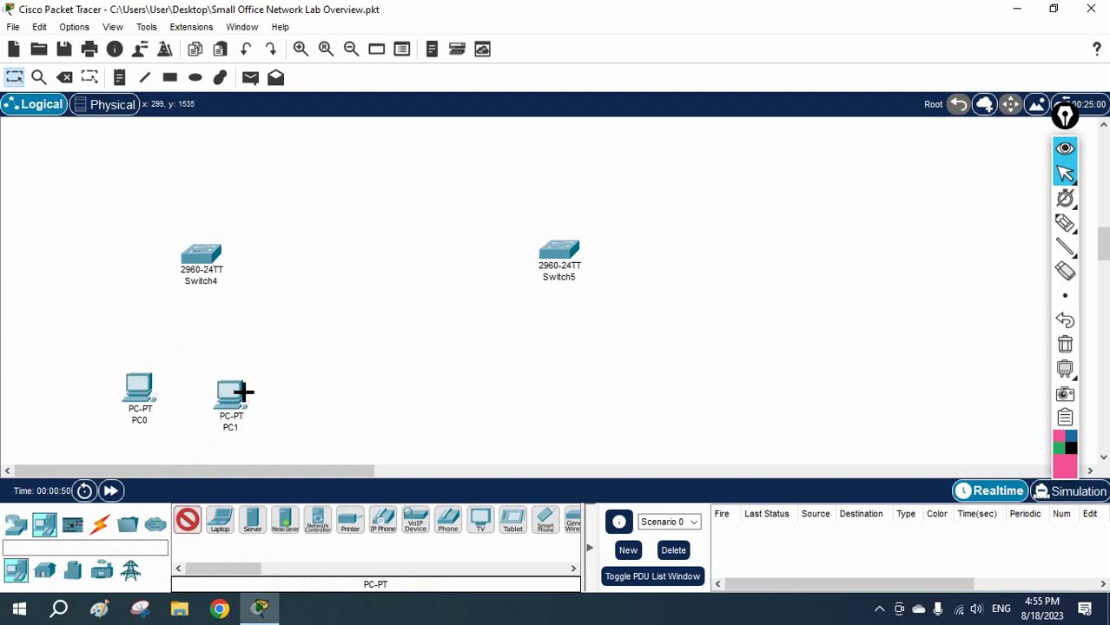
{"action": "left_click", "coordinate": [535, 365]}
{"action": "left_click", "coordinate": [618, 362]}
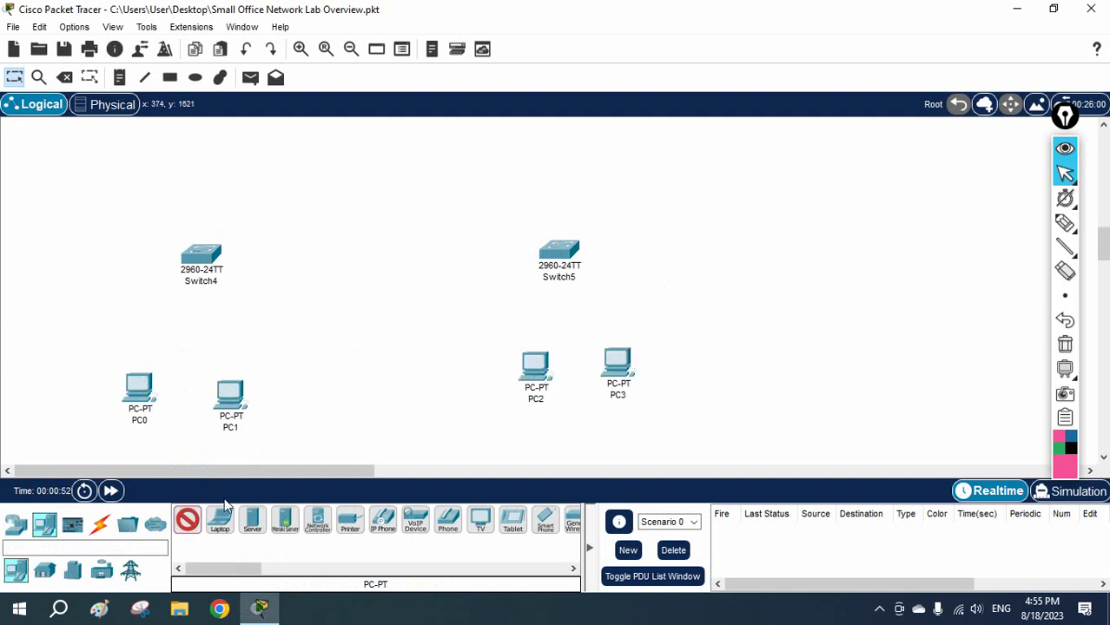
- Cable PC0 and PC1 to Switch4 using automatically chosen connections
{"action": "left_click", "coordinate": [100, 523]}
{"action": "left_click", "coordinate": [187, 520], "text": "ctrl"}
{"action": "left_click", "coordinate": [141, 389]}
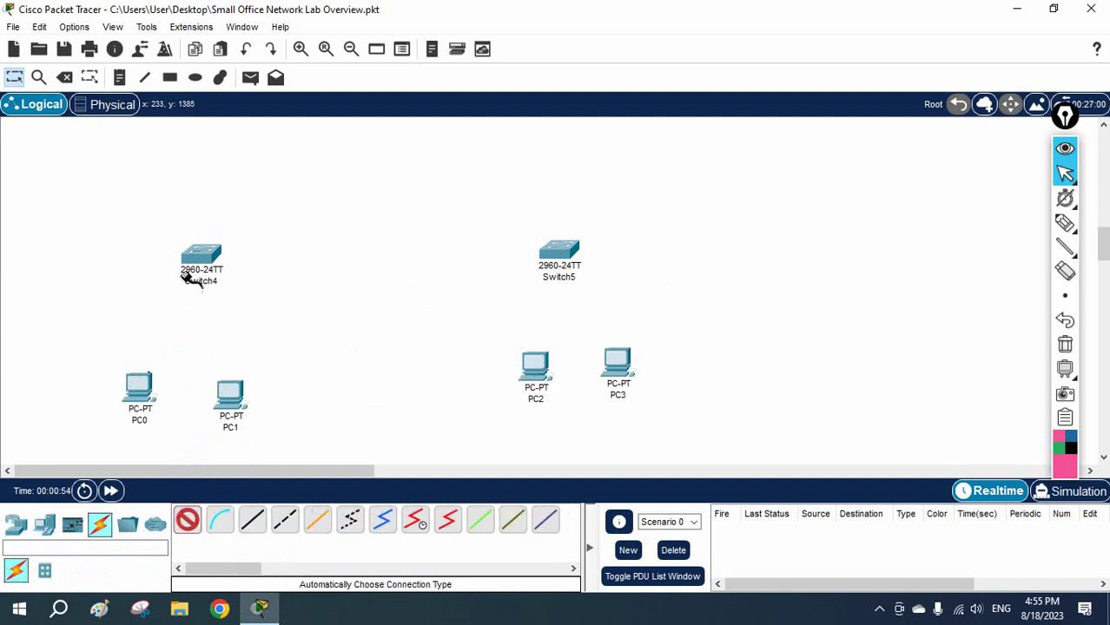
{"action": "left_click", "coordinate": [193, 271]}
{"action": "left_click", "coordinate": [205, 271]}
- Cable PC2 and PC3 to Switch5 using automatically chosen connections
{"action": "left_click", "coordinate": [535, 378]}
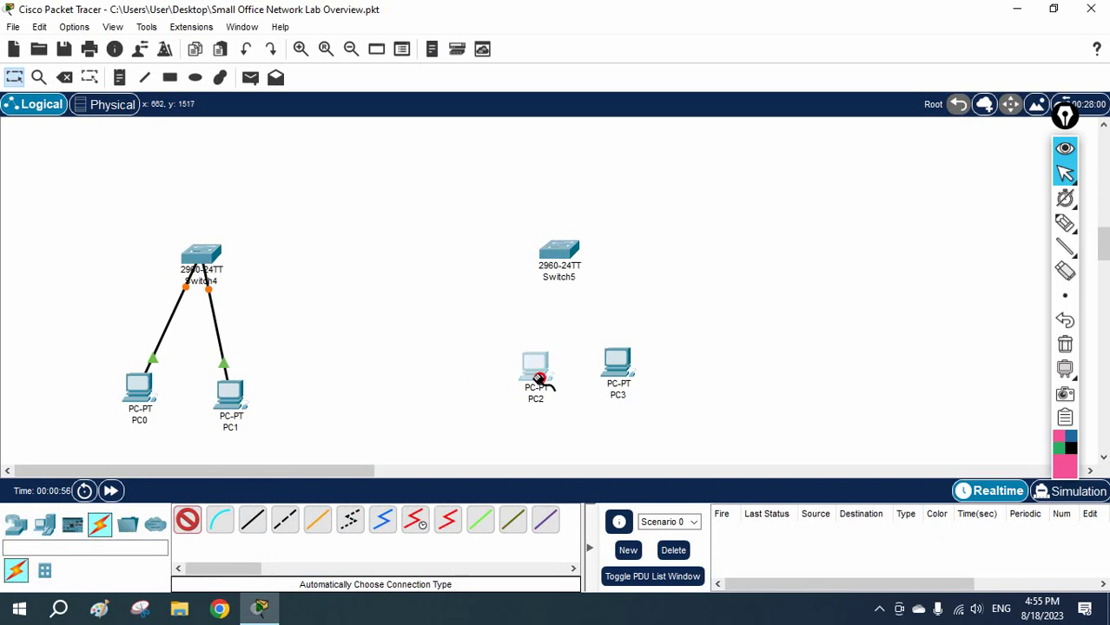
{"action": "left_click", "coordinate": [569, 254]}
{"action": "left_click", "coordinate": [627, 365]}
{"action": "left_click", "coordinate": [560, 252]}
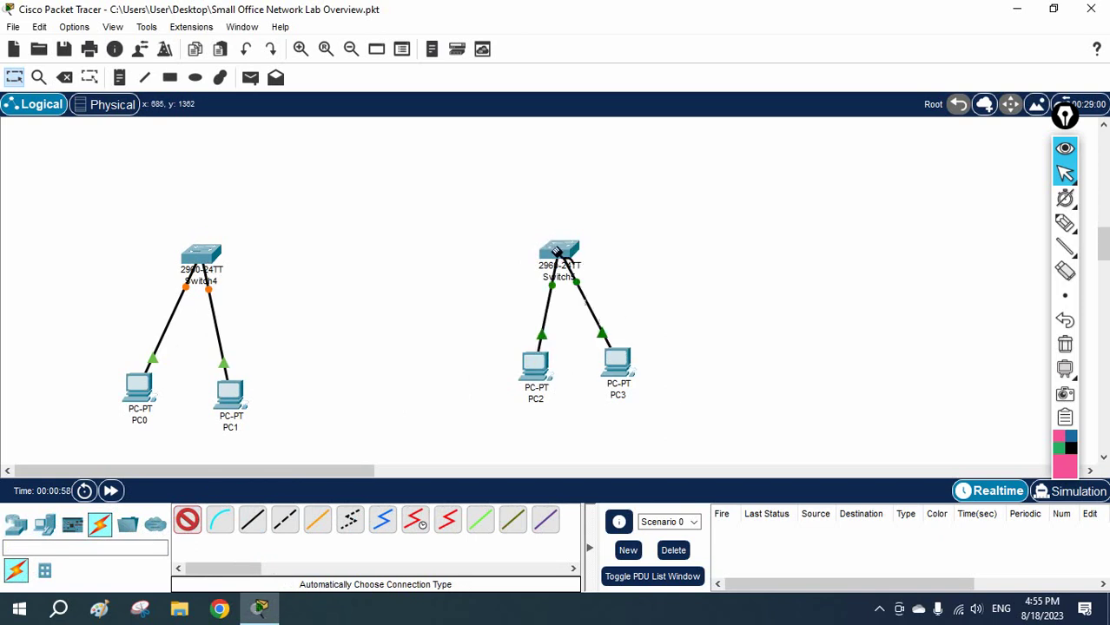
- Link Switch4 to Switch5 with an automatically chosen connection and leave the cabling mode
{"action": "left_click", "coordinate": [217, 256]}
{"action": "left_click", "coordinate": [538, 253]}
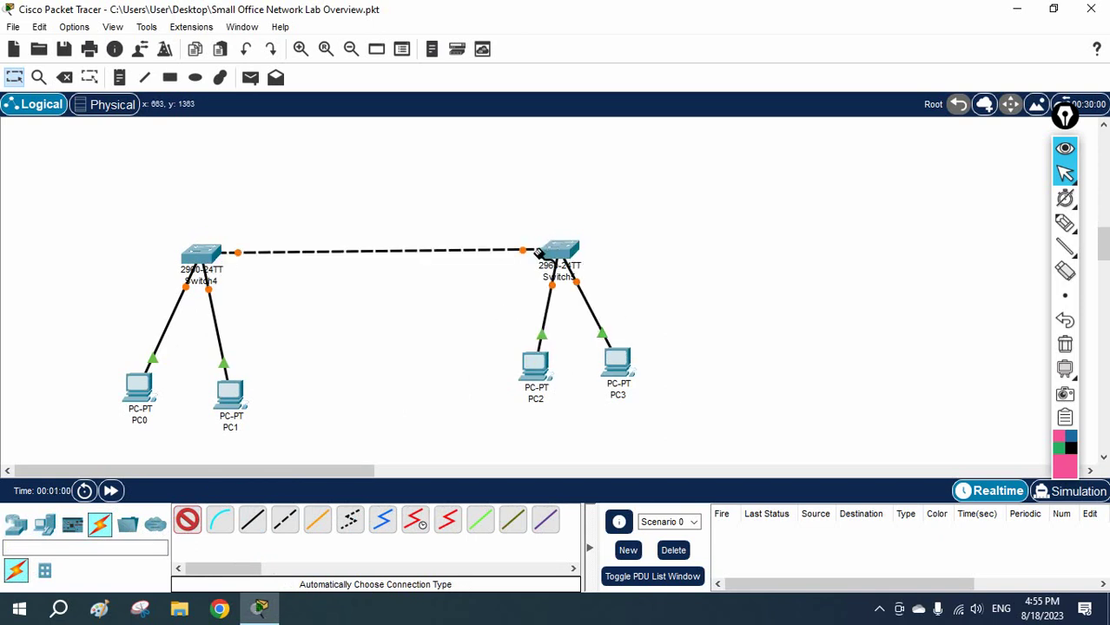
{"action": "key", "text": "Escape"}
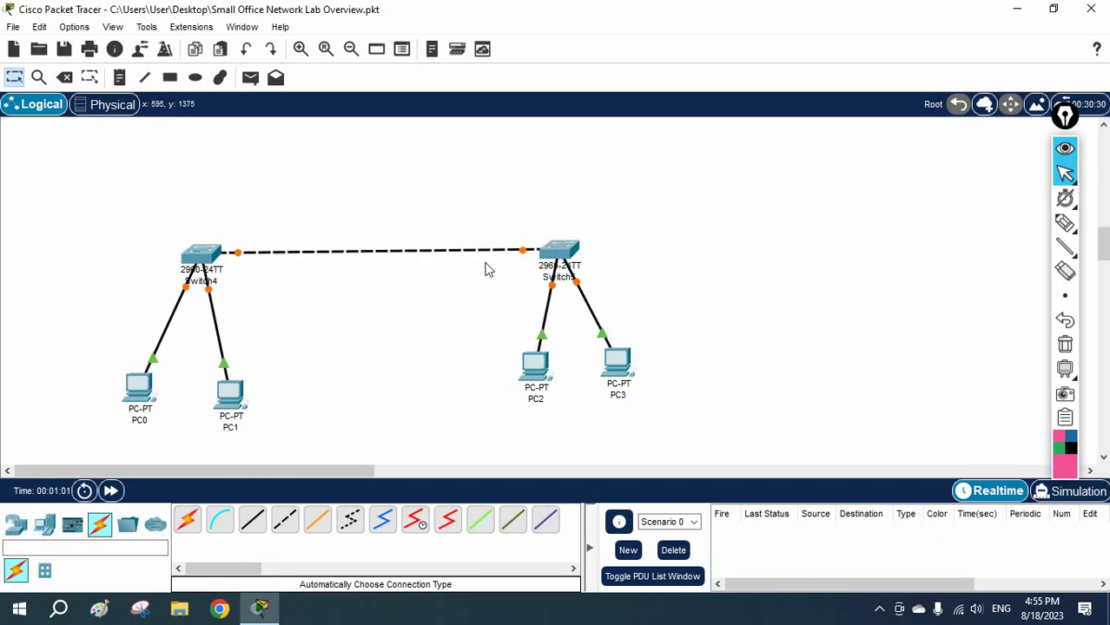
- Rename PC0 as 192.168.10.1 and set its static IPv4 address to 192.168.10.1
{"action": "left_click", "coordinate": [137, 421]}
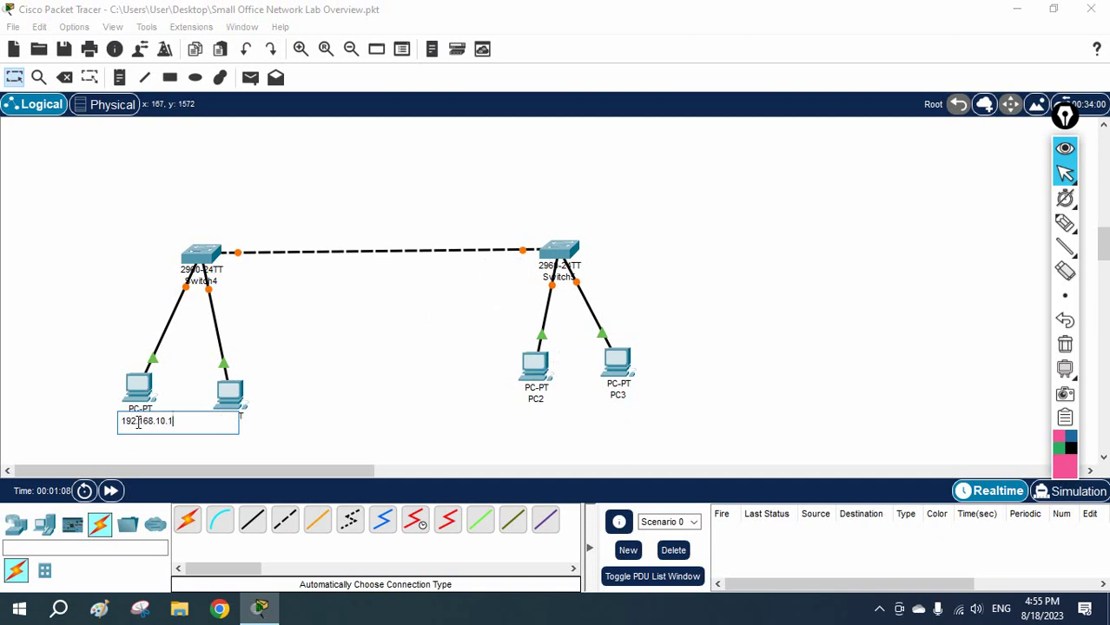
{"action": "left_click_drag", "start_coordinate": [177, 423], "coordinate": [107, 406]}
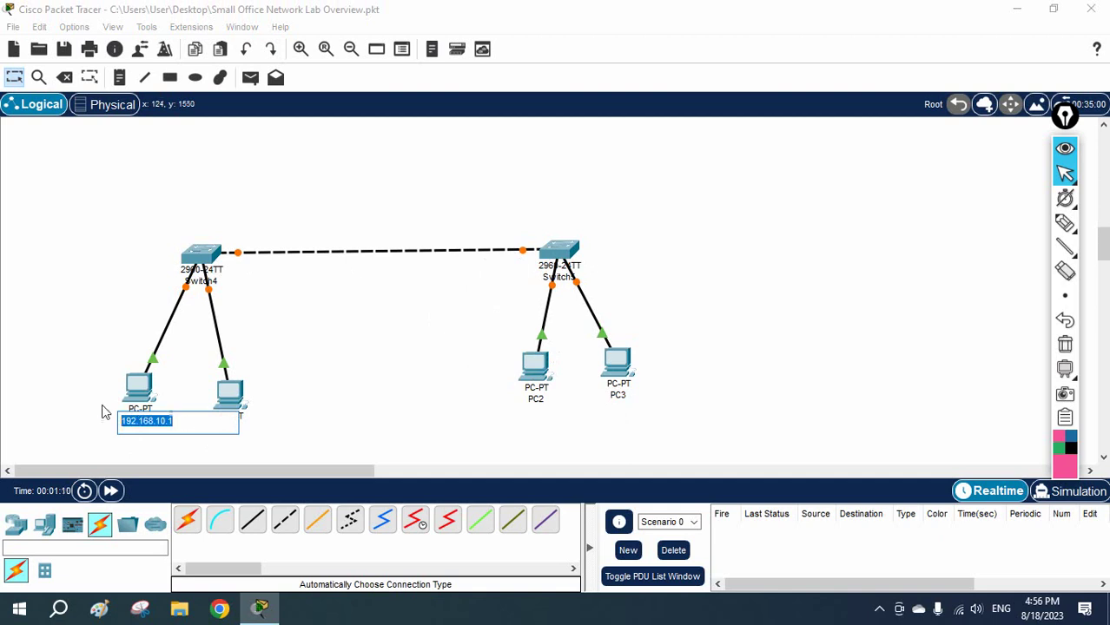
{"action": "left_click", "coordinate": [138, 387]}
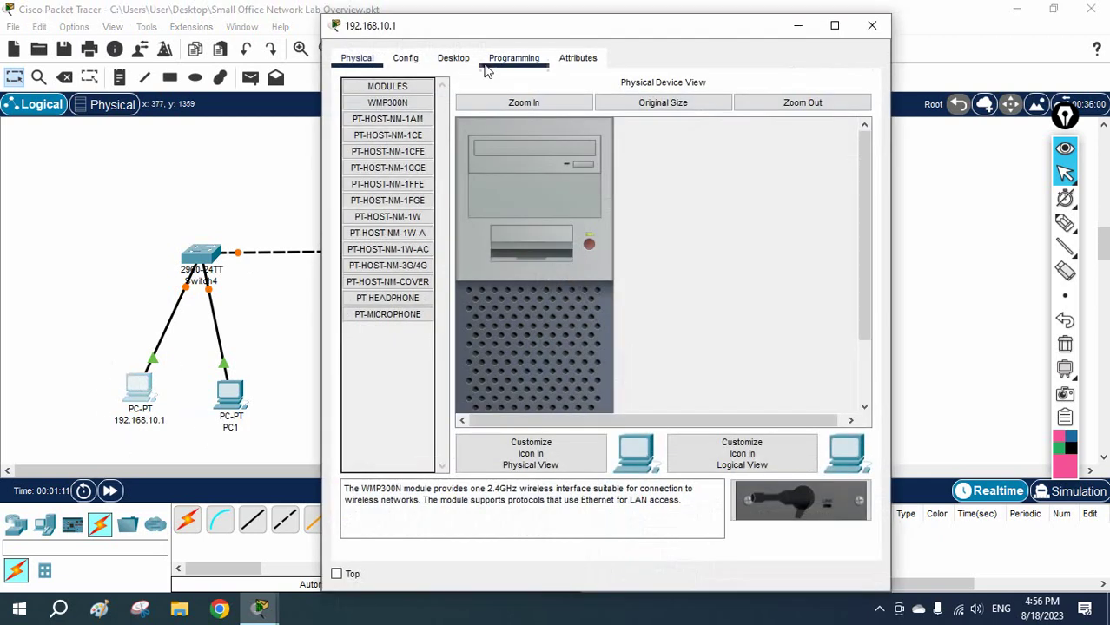
{"action": "left_click", "coordinate": [454, 58]}
{"action": "left_click", "coordinate": [410, 121]}
{"action": "left_click", "coordinate": [590, 172]}
{"action": "type", "text": "192.168.10.1"}
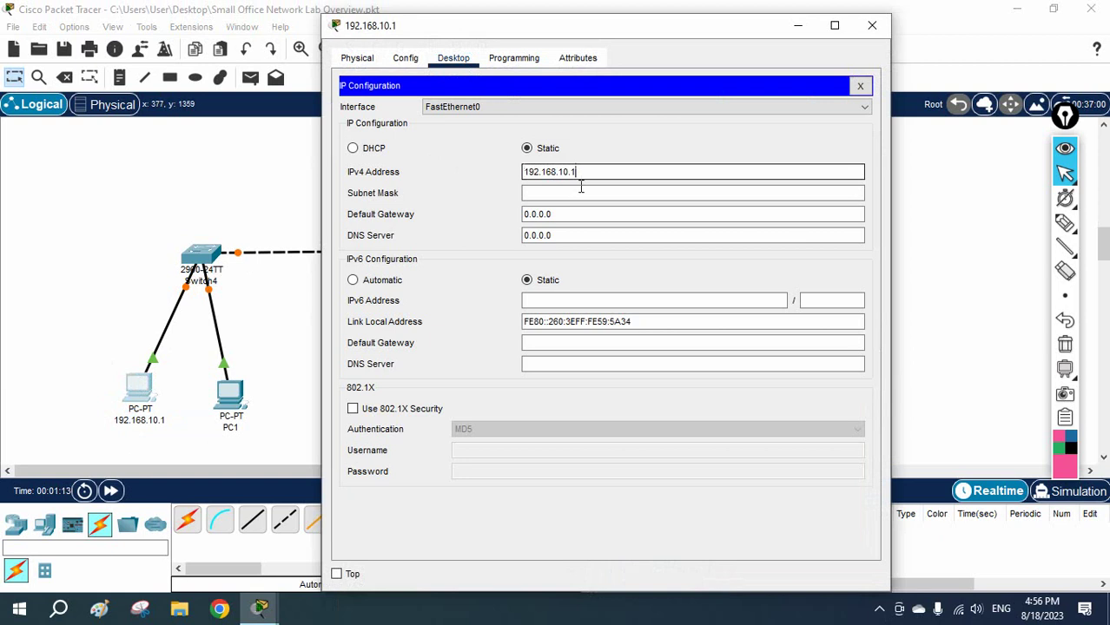
- Give the 192.168.10.1 PC the subnet mask 255.255.255.0 and default gateway 192.168.10.100, then close its configuration
{"action": "left_click", "coordinate": [590, 193]}
{"action": "key", "text": "Tab"}
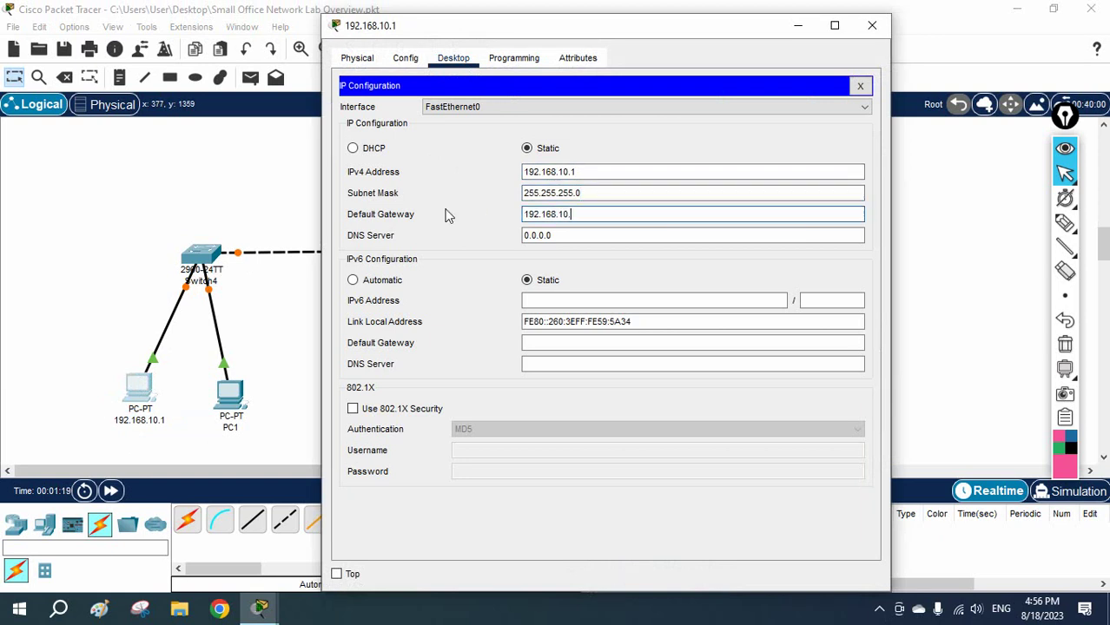
{"action": "type", "text": "192.168.10.100"}
{"action": "left_click", "coordinate": [872, 25]}
- Rename PC1 as 192.168.10.2
{"action": "left_click", "coordinate": [230, 429]}
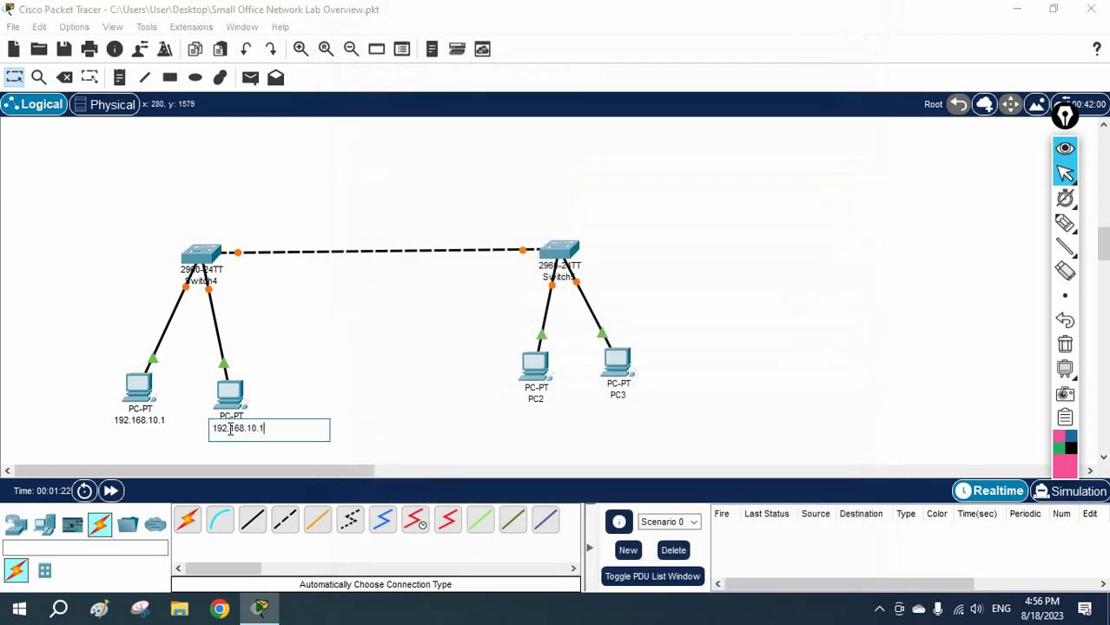
{"action": "key", "text": "BackSpace"}
{"action": "type", "text": "2"}
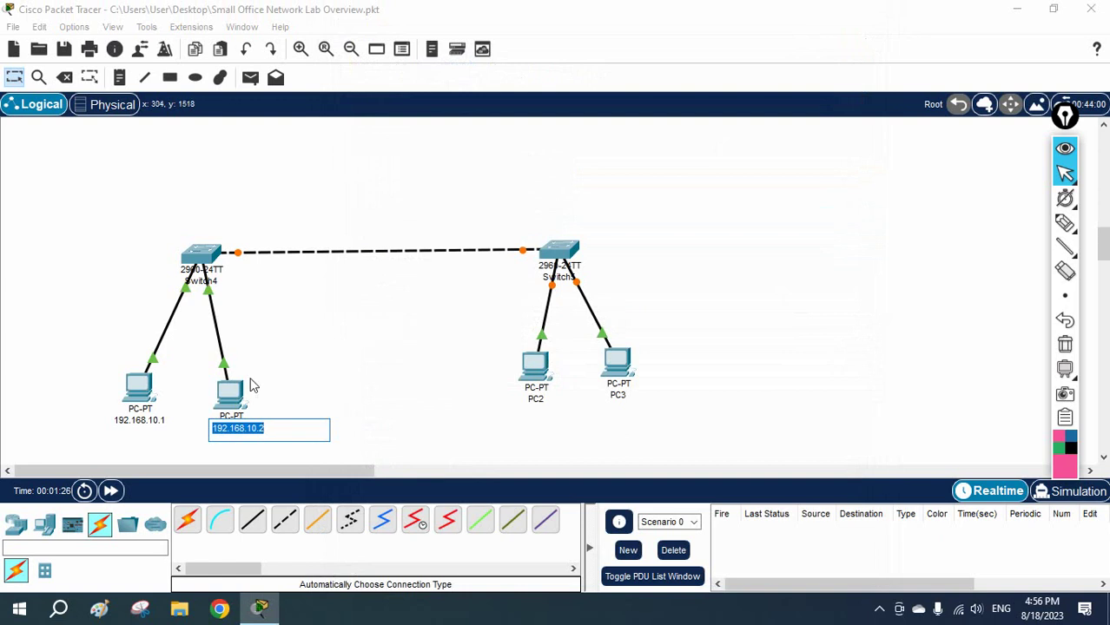
- Configure the 192.168.10.2 PC with static IPv4 address 192.168.10.2, subnet mask 255.255.255.0 and default gateway 192.168.10.100
{"action": "left_click", "coordinate": [235, 394]}
{"action": "left_click", "coordinate": [453, 93]}
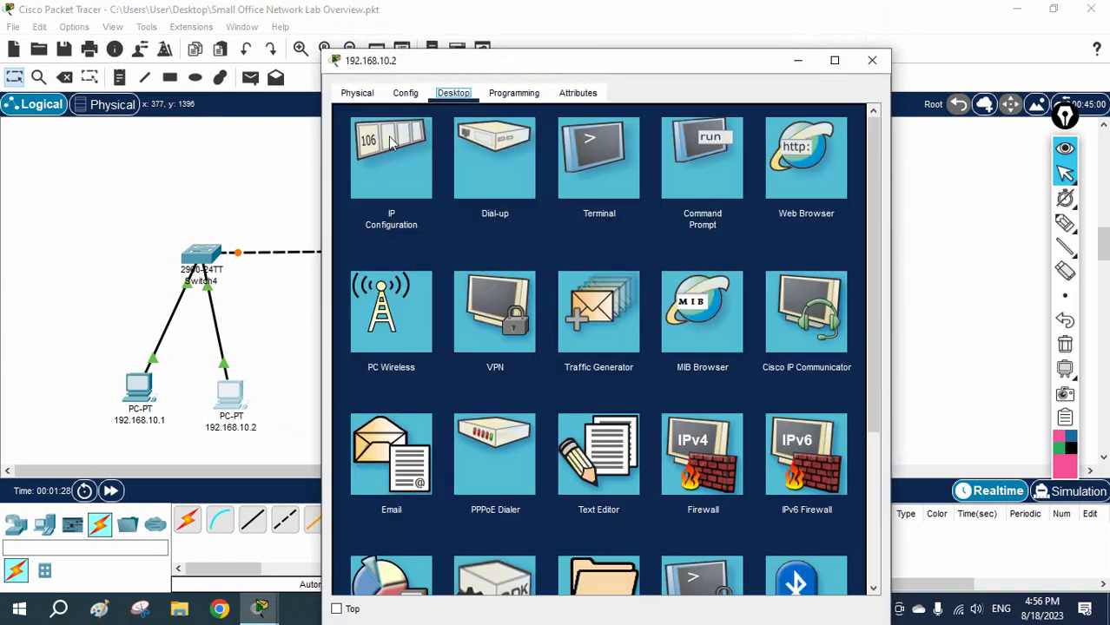
{"action": "left_click", "coordinate": [386, 161]}
{"action": "left_click", "coordinate": [580, 208]}
{"action": "type", "text": "192.168.10.2"}
{"action": "left_click", "coordinate": [576, 228]}
{"action": "left_click_drag", "start_coordinate": [575, 249], "coordinate": [496, 246]}
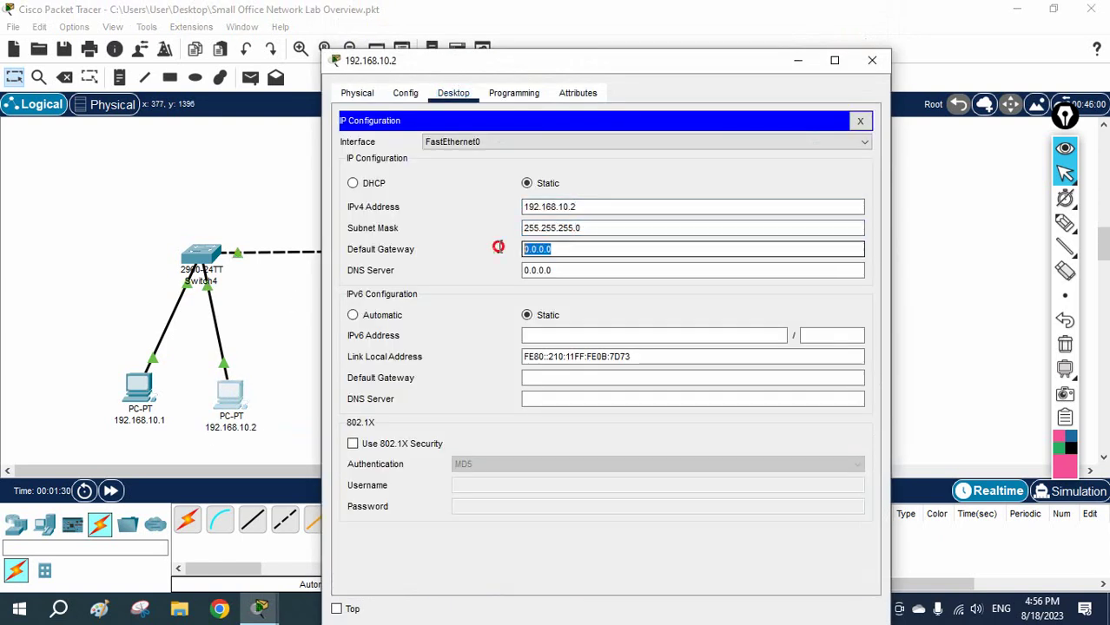
{"action": "type", "text": "192.168.10.2"}
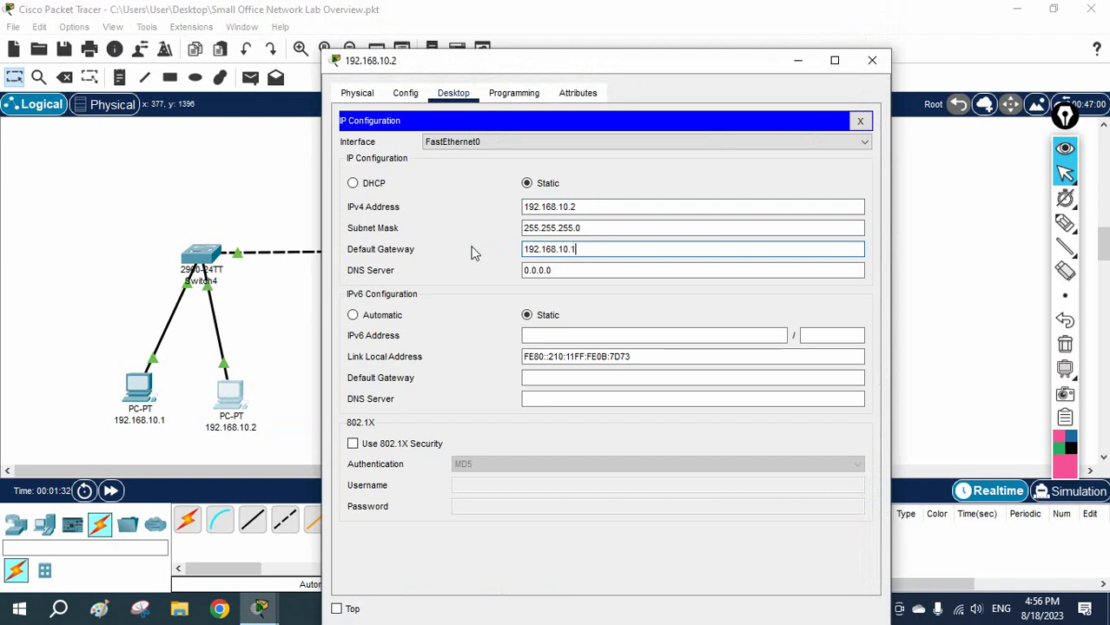
{"action": "left_click", "coordinate": [872, 60]}
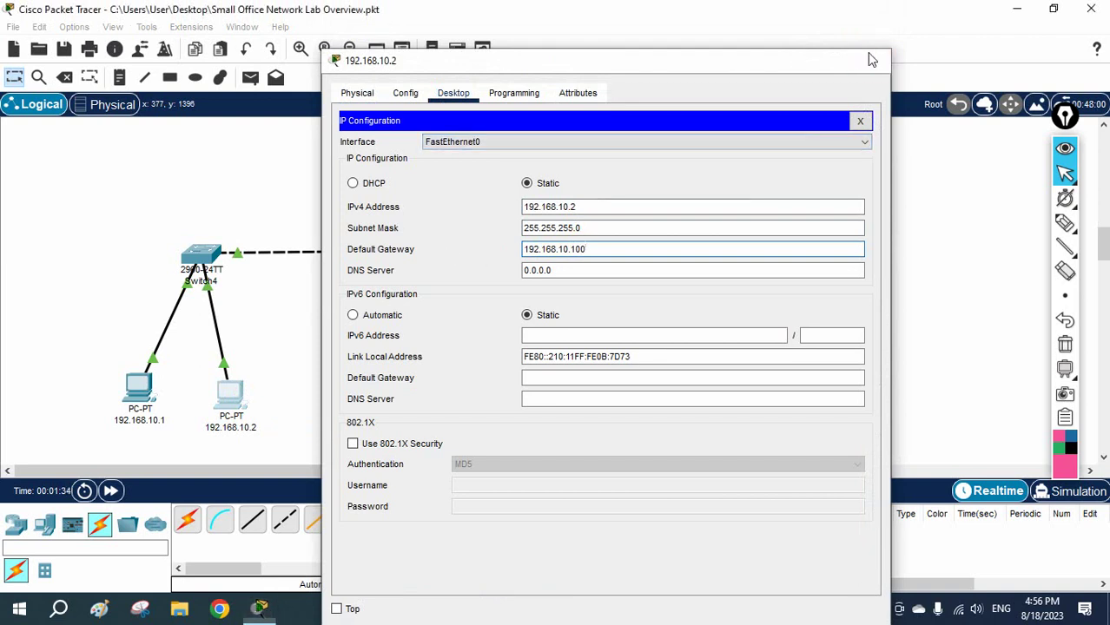
- Rename PC2 as 192.168.20.1 and copy that address for reuse
{"action": "left_click", "coordinate": [536, 401]}
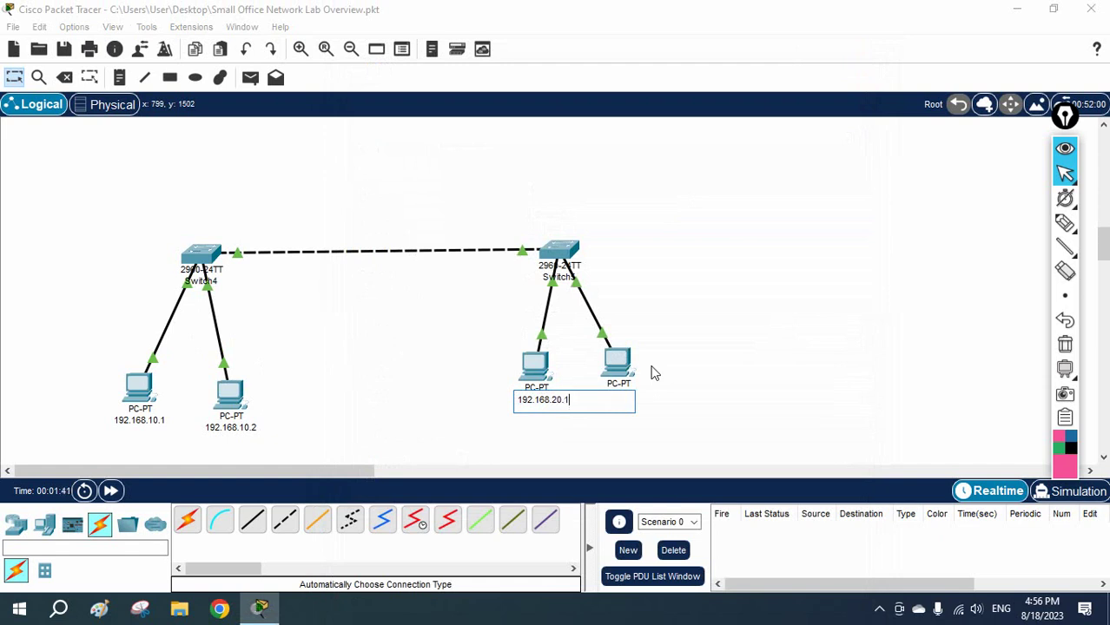
{"action": "key", "text": "ctrl+a"}
{"action": "key", "text": "ctrl+c"}
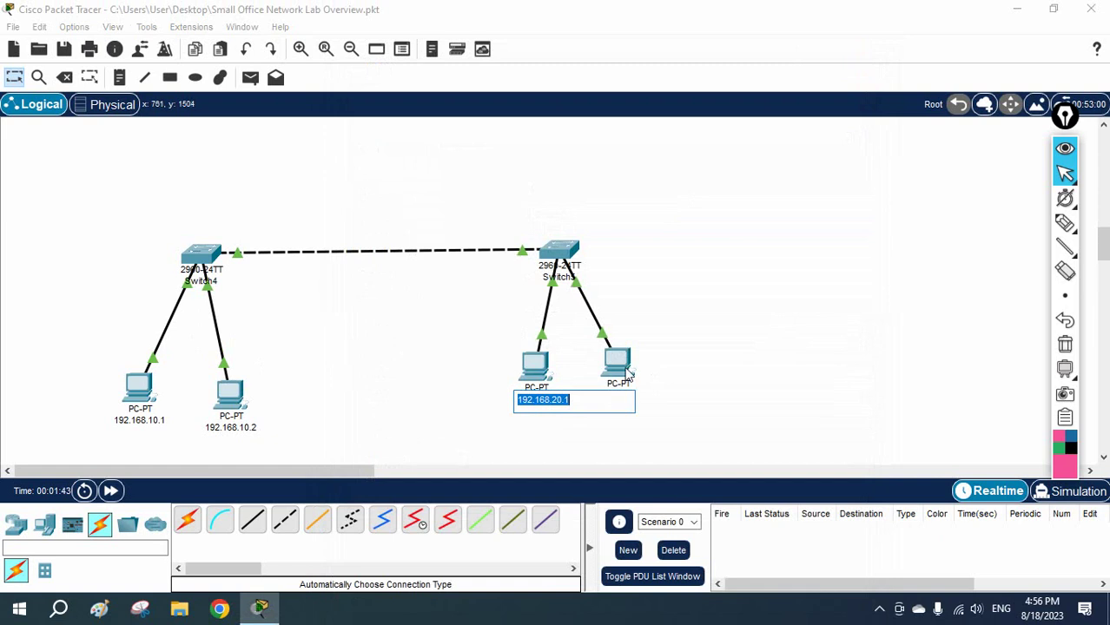
{"action": "key", "text": "Return"}
- Configure the 192.168.20.1 PC with static IPv4 address 192.168.20.1, subnet mask 255.255.255.0 and default gateway 192.168.20.100
{"action": "left_click", "coordinate": [535, 363]}
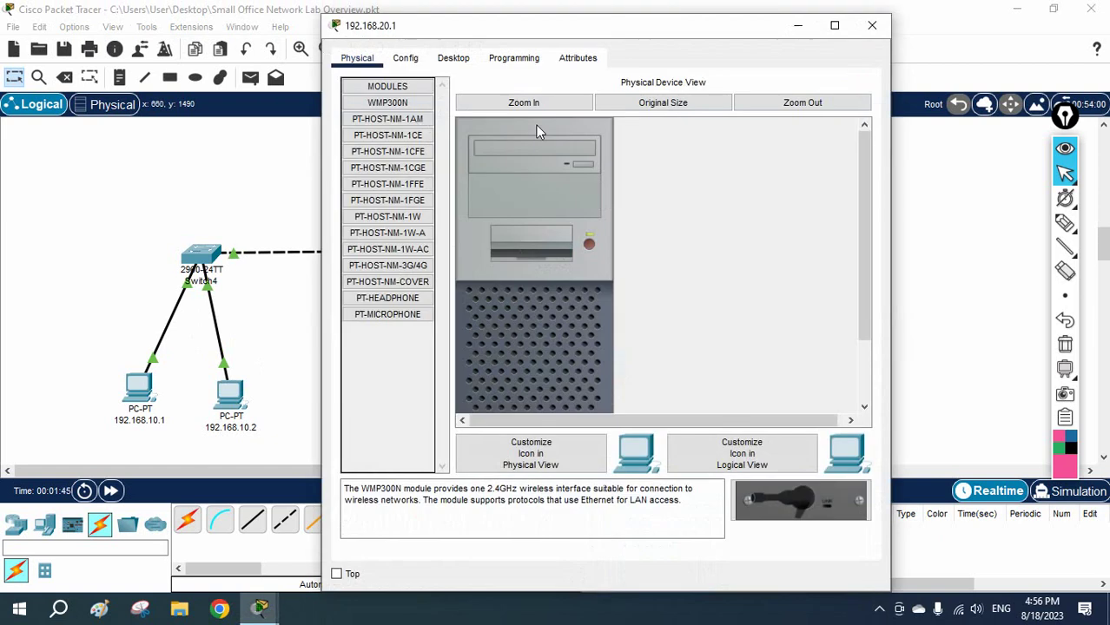
{"action": "left_click", "coordinate": [453, 58]}
{"action": "left_click", "coordinate": [405, 119]}
{"action": "left_click", "coordinate": [592, 171]}
{"action": "type", "text": "192.168.20.1"}
{"action": "left_click", "coordinate": [558, 191]}
{"action": "left_click", "coordinate": [575, 214]}
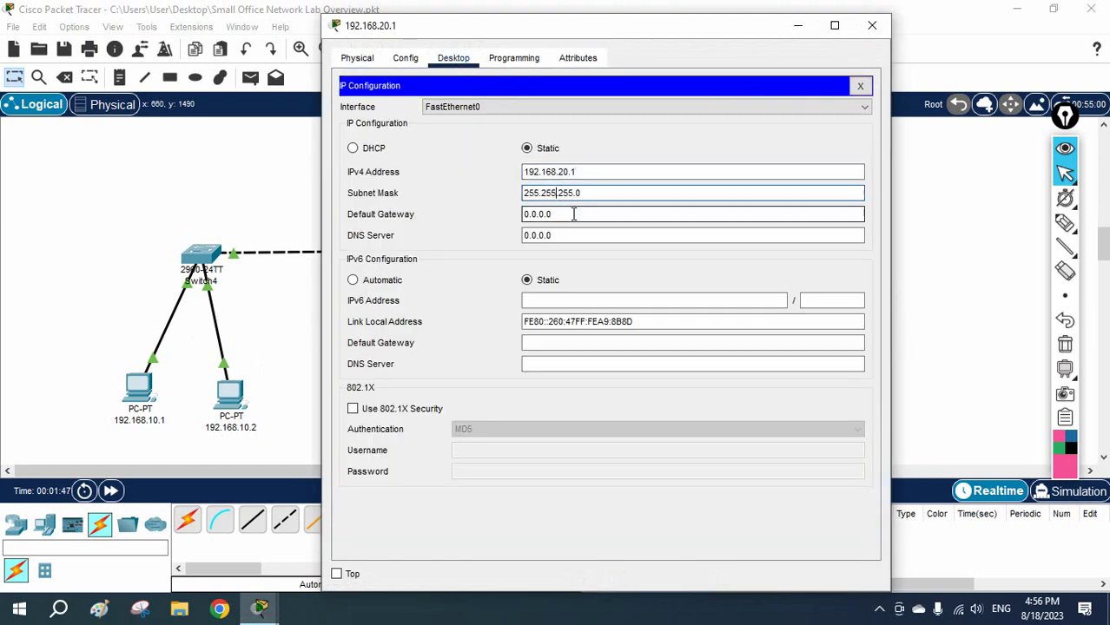
{"action": "left_click_drag", "start_coordinate": [575, 214], "coordinate": [461, 220]}
{"action": "key", "text": "ctrl+v"}
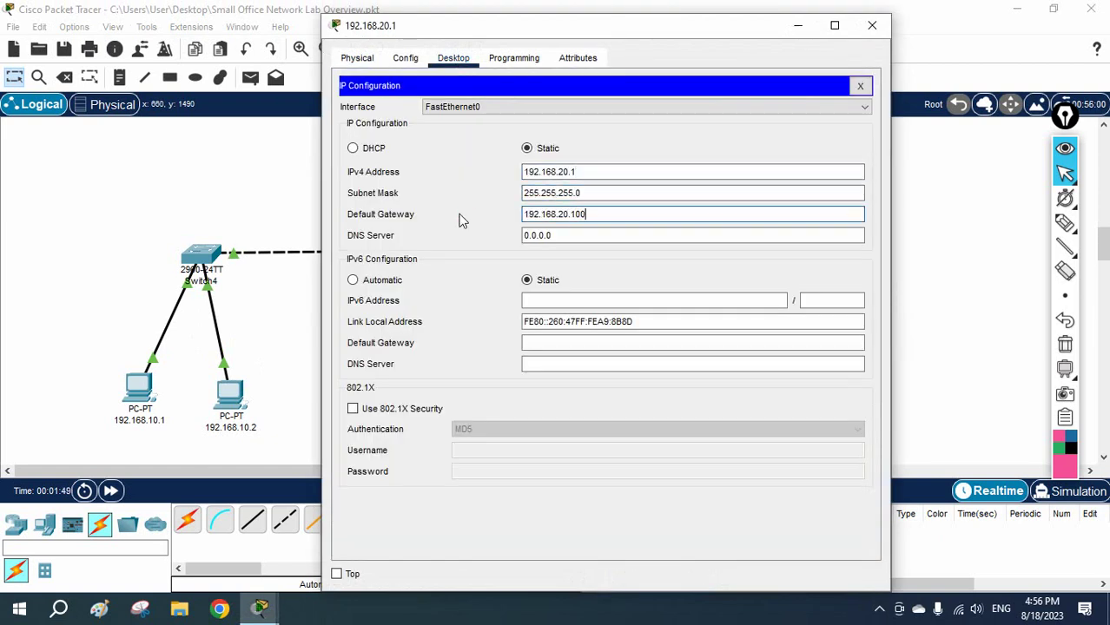
{"action": "left_click", "coordinate": [884, 27]}
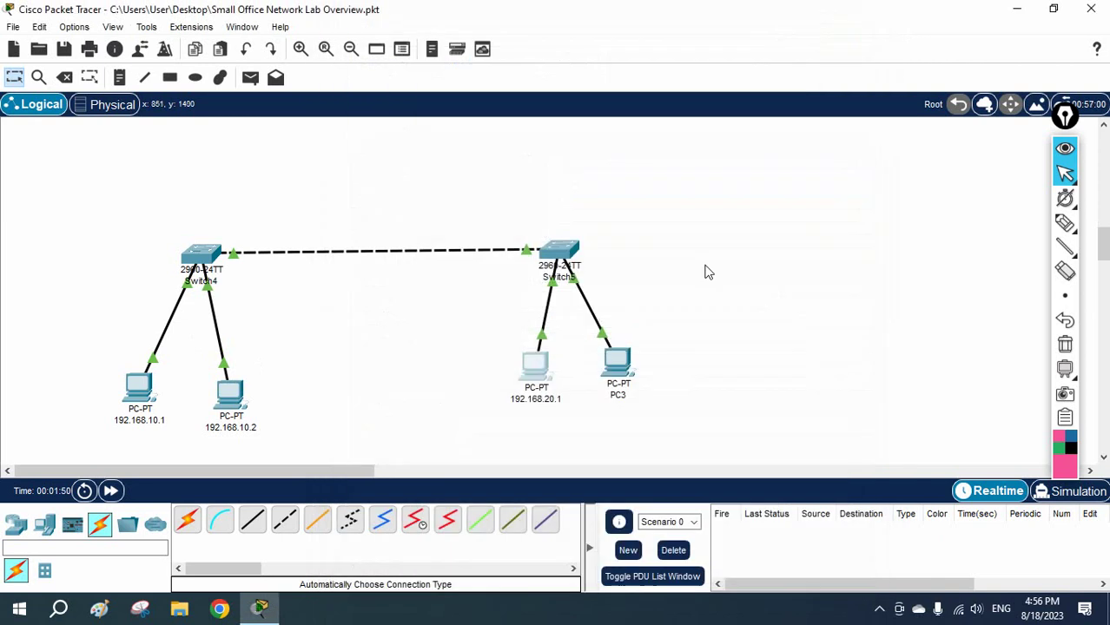
- Rename PC3 as 192.168.20.2 and copy that address for reuse
{"action": "left_click", "coordinate": [625, 396]}
{"action": "key", "text": "ctrl+v"}
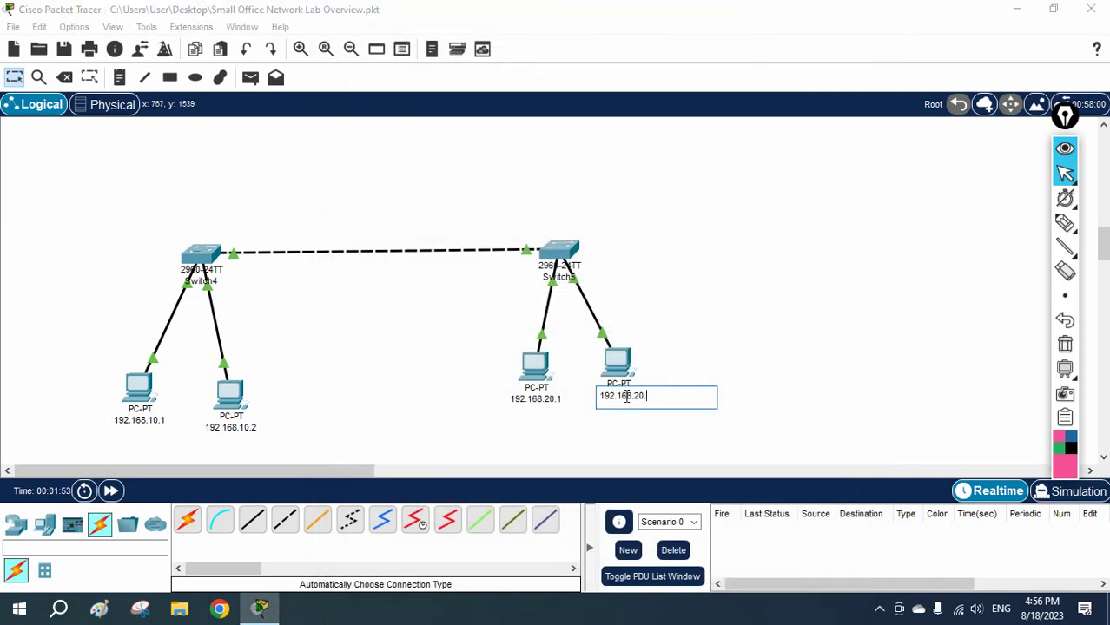
{"action": "key", "text": "ctrl+a"}
{"action": "key", "text": "ctrl+c"}
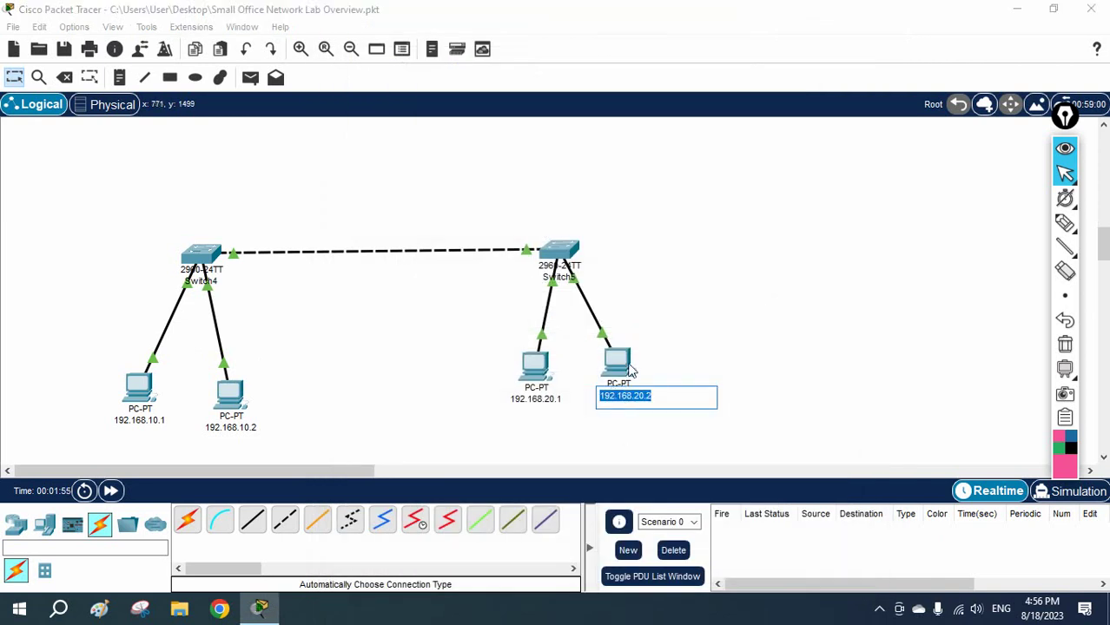
- Configure the 192.168.20.2 PC with static IPv4 address 192.168.20.2, subnet mask 255.255.255.0 and a default gateway in the 192.168.20.x range
{"action": "left_click", "coordinate": [631, 372]}
{"action": "left_click", "coordinate": [453, 57]}
{"action": "left_click", "coordinate": [405, 114]}
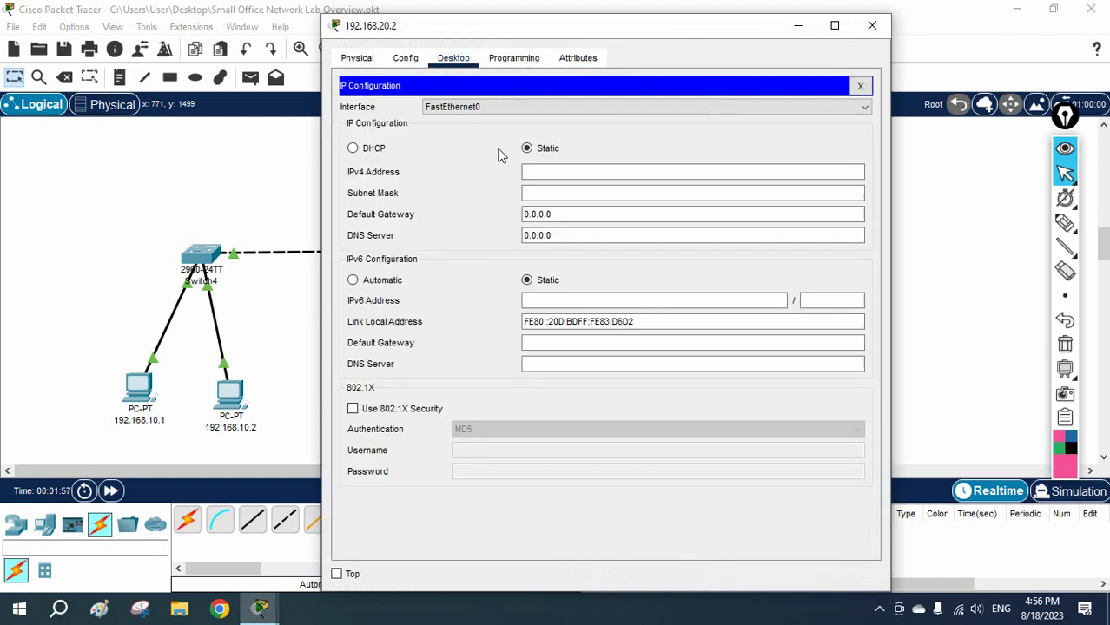
{"action": "left_click", "coordinate": [565, 170]}
{"action": "key", "text": "ctrl+v"}
{"action": "left_click", "coordinate": [567, 192]}
{"action": "left_click", "coordinate": [561, 214]}
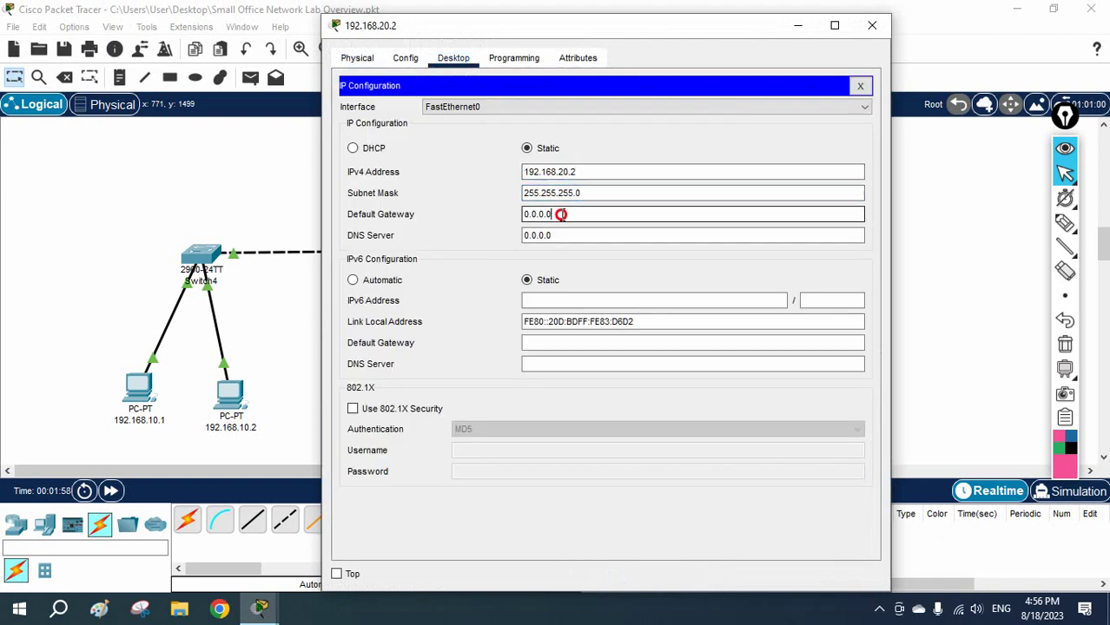
{"action": "key", "text": "ctrl+a"}
{"action": "key", "text": "ctrl+v"}
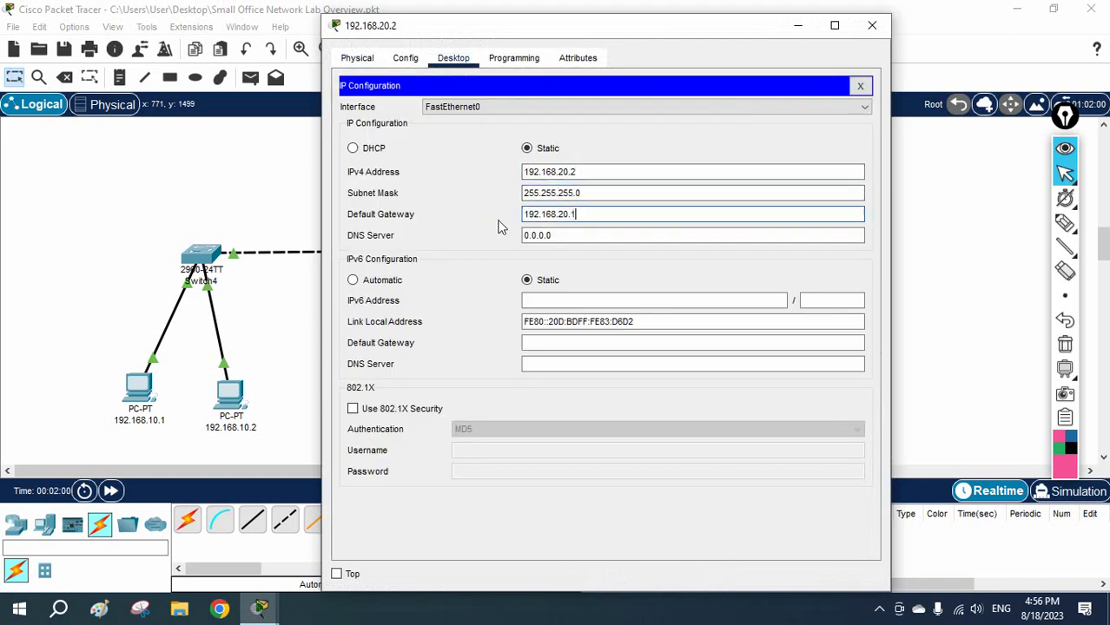
{"action": "left_click", "coordinate": [872, 25]}
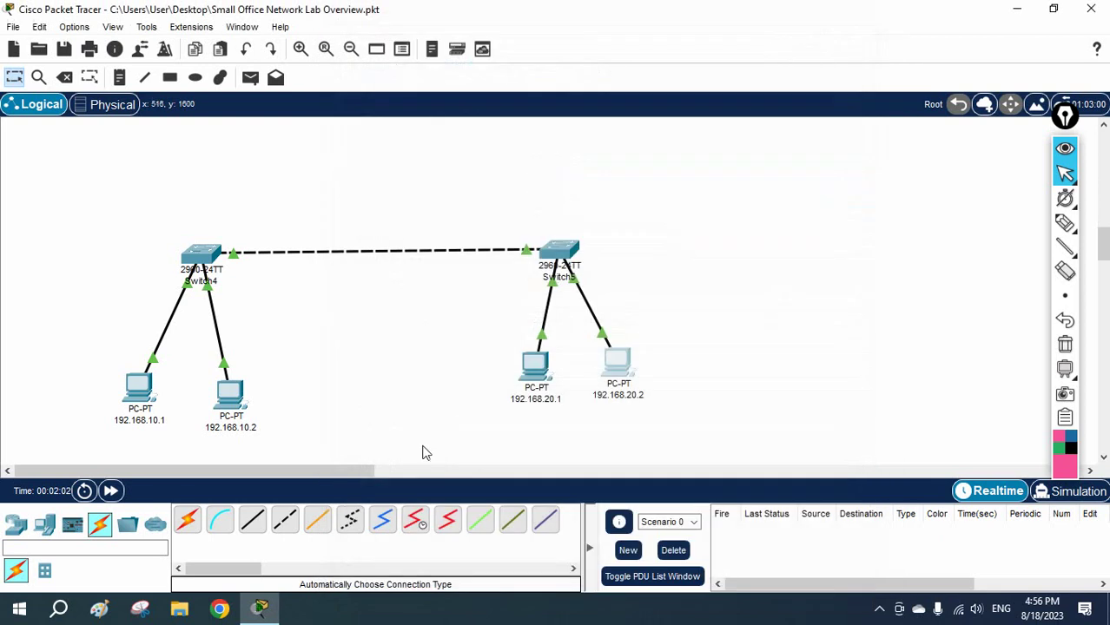
- Mark freehand communication paths between the PCs on each switch and crossed-out paths between the two networks, and clear the ink
{"action": "mouse_move", "coordinate": [239, 396]}
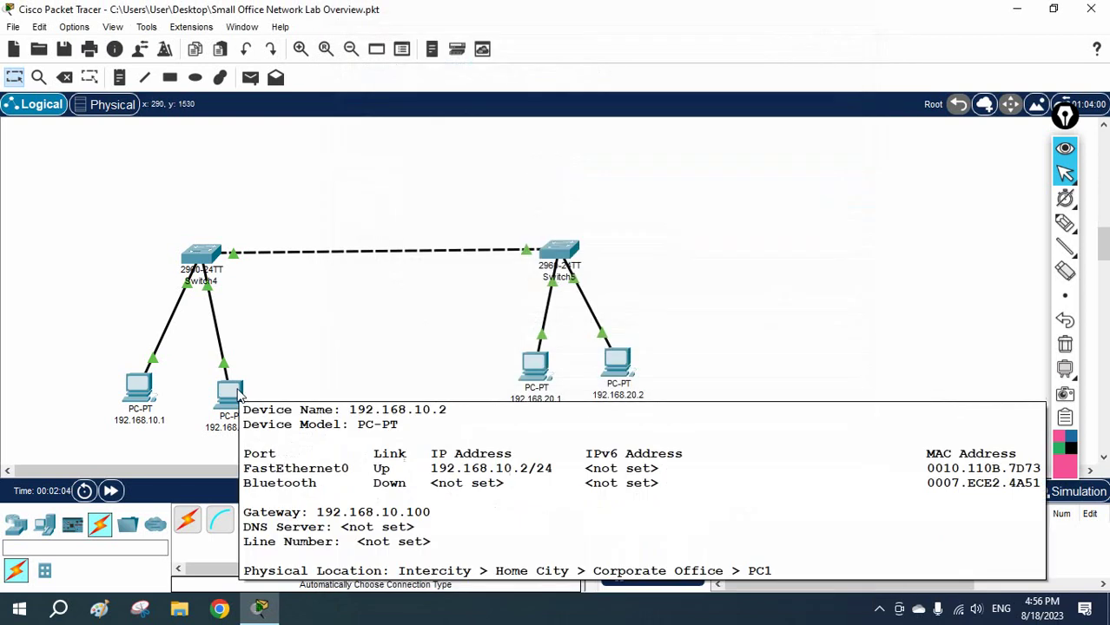
{"action": "left_click", "coordinate": [1065, 223]}
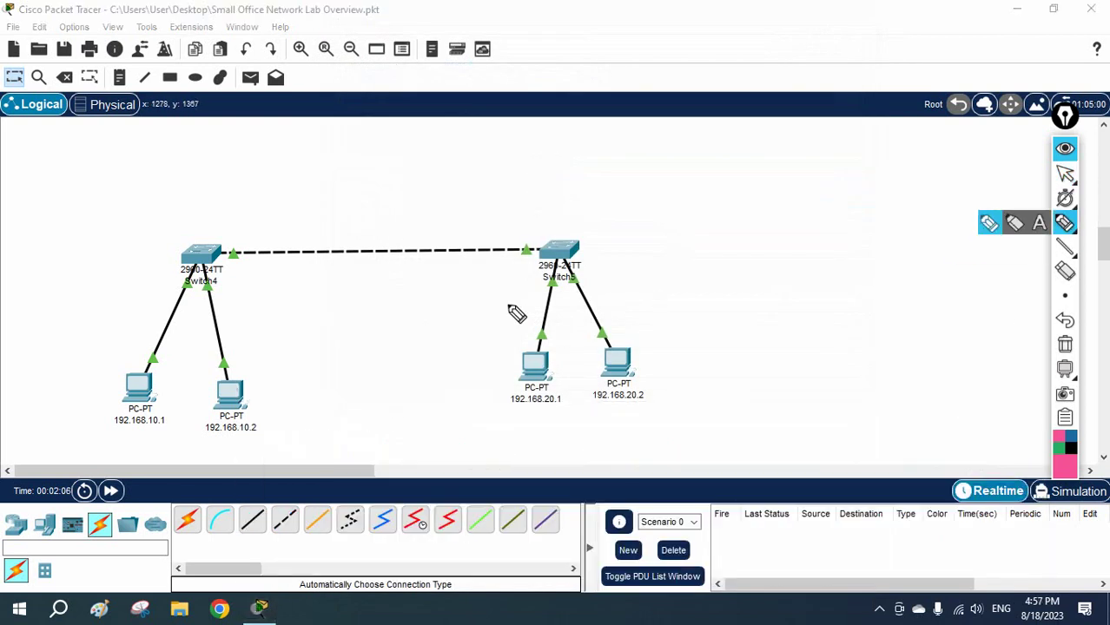
{"action": "mouse_move", "coordinate": [154, 382]}
{"action": "left_mouse_down"}
{"action": "mouse_move", "coordinate": [180, 281]}
{"action": "mouse_move", "coordinate": [212, 293]}
{"action": "mouse_move", "coordinate": [230, 386]}
{"action": "left_mouse_up"}
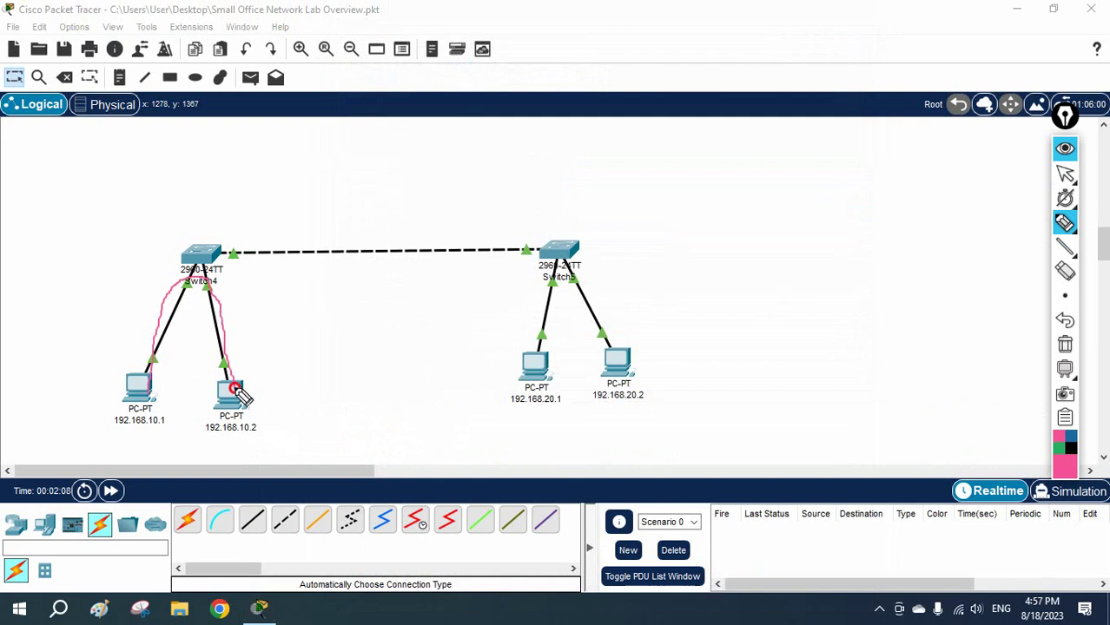
{"action": "mouse_move", "coordinate": [541, 380]}
{"action": "left_mouse_down"}
{"action": "mouse_move", "coordinate": [551, 256]}
{"action": "mouse_move", "coordinate": [612, 326]}
{"action": "mouse_move", "coordinate": [627, 389]}
{"action": "left_mouse_up"}
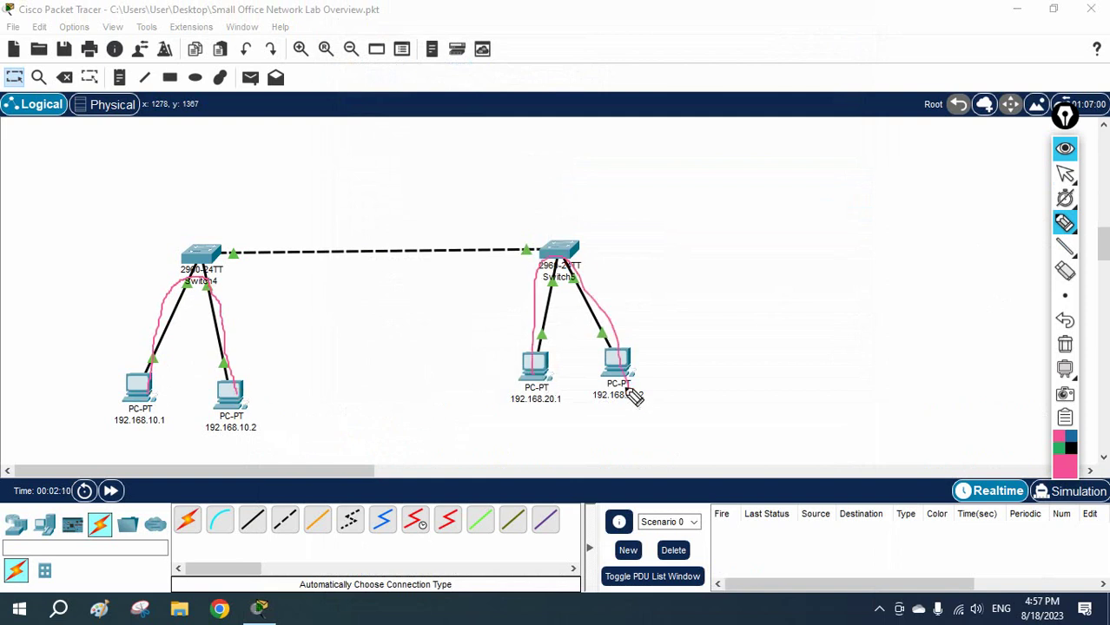
{"action": "mouse_move", "coordinate": [539, 383]}
{"action": "left_mouse_down"}
{"action": "mouse_move", "coordinate": [561, 341]}
{"action": "mouse_move", "coordinate": [540, 245]}
{"action": "mouse_move", "coordinate": [409, 247]}
{"action": "mouse_move", "coordinate": [266, 306]}
{"action": "mouse_move", "coordinate": [254, 347]}
{"action": "mouse_move", "coordinate": [263, 384]}
{"action": "left_mouse_up"}
{"action": "left_click_drag", "start_coordinate": [261, 362], "coordinate": [268, 384]}
{"action": "mouse_move", "coordinate": [537, 370]}
{"action": "left_mouse_down"}
{"action": "mouse_move", "coordinate": [315, 230]}
{"action": "mouse_move", "coordinate": [179, 282]}
{"action": "mouse_move", "coordinate": [123, 357]}
{"action": "mouse_move", "coordinate": [152, 349]}
{"action": "mouse_move", "coordinate": [132, 392]}
{"action": "mouse_move", "coordinate": [275, 470]}
{"action": "mouse_move", "coordinate": [535, 367]}
{"action": "left_mouse_up"}
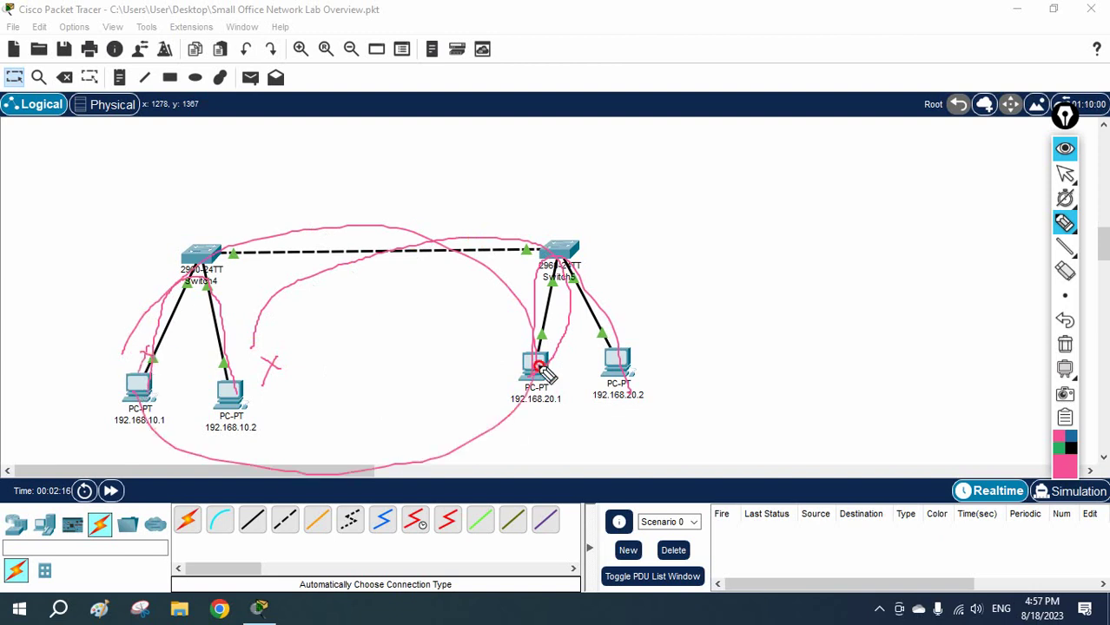
{"action": "mouse_move", "coordinate": [407, 406]}
{"action": "left_mouse_down"}
{"action": "mouse_move", "coordinate": [452, 425]}
{"action": "mouse_move", "coordinate": [419, 447]}
{"action": "left_mouse_up"}
{"action": "mouse_move", "coordinate": [231, 415]}
{"action": "left_mouse_down"}
{"action": "mouse_move", "coordinate": [582, 429]}
{"action": "mouse_move", "coordinate": [625, 394]}
{"action": "mouse_move", "coordinate": [603, 460]}
{"action": "left_mouse_up"}
{"action": "left_click", "coordinate": [1065, 345]}
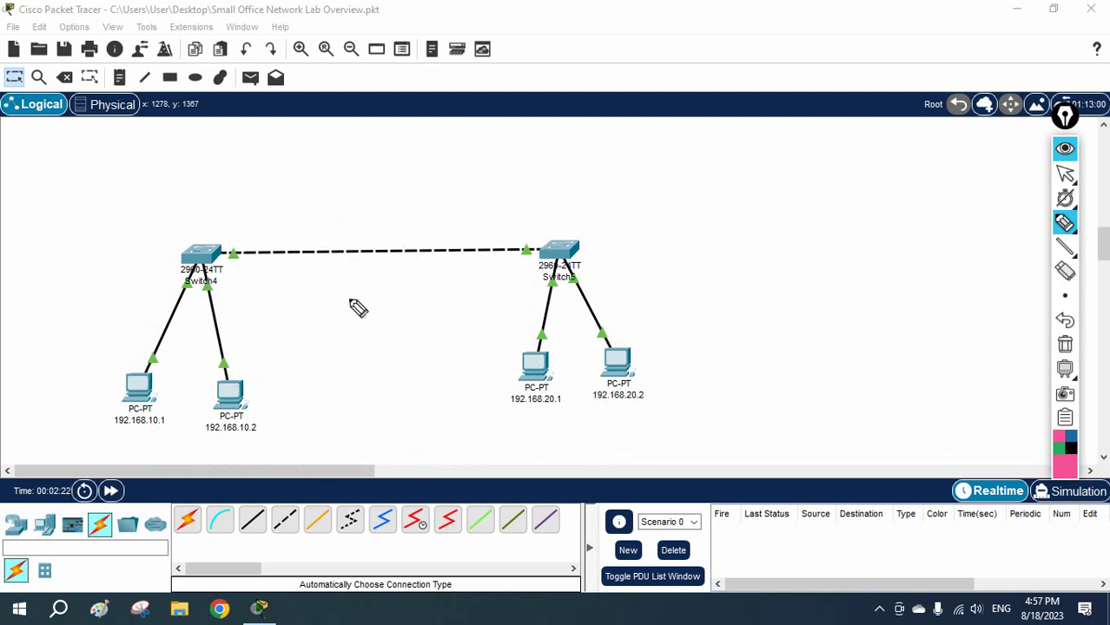
- Handwrite the prefix length /24 beside each of the four PC addresses
{"action": "mouse_move", "coordinate": [172, 410]}
{"action": "left_mouse_down"}
{"action": "mouse_move", "coordinate": [165, 450]}
{"action": "mouse_move", "coordinate": [196, 450]}
{"action": "left_mouse_up"}
{"action": "mouse_move", "coordinate": [262, 401]}
{"action": "left_mouse_down"}
{"action": "mouse_move", "coordinate": [259, 450]}
{"action": "mouse_move", "coordinate": [293, 450]}
{"action": "left_mouse_up"}
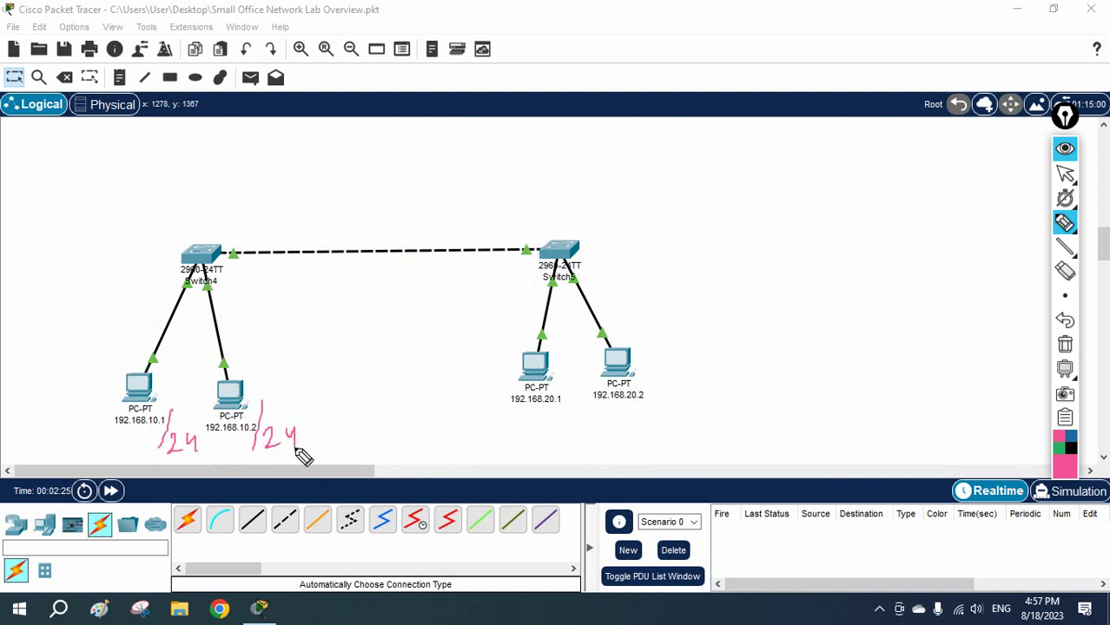
{"action": "left_click_drag", "start_coordinate": [572, 385], "coordinate": [571, 435]}
{"action": "mouse_move", "coordinate": [578, 418]}
{"action": "left_mouse_down"}
{"action": "mouse_move", "coordinate": [576, 441]}
{"action": "mouse_move", "coordinate": [594, 435]}
{"action": "left_mouse_up"}
{"action": "left_click_drag", "start_coordinate": [600, 415], "coordinate": [615, 435]}
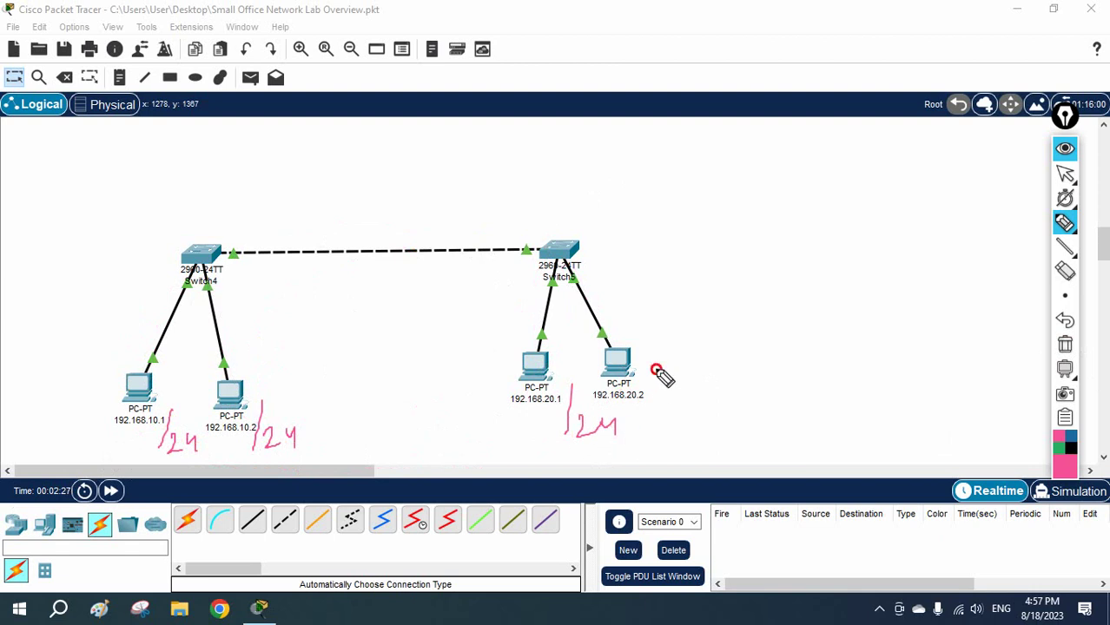
{"action": "left_click_drag", "start_coordinate": [656, 366], "coordinate": [657, 426]}
{"action": "mouse_move", "coordinate": [671, 397]}
{"action": "left_mouse_down"}
{"action": "mouse_move", "coordinate": [688, 424]}
{"action": "mouse_move", "coordinate": [708, 422]}
{"action": "left_mouse_up"}
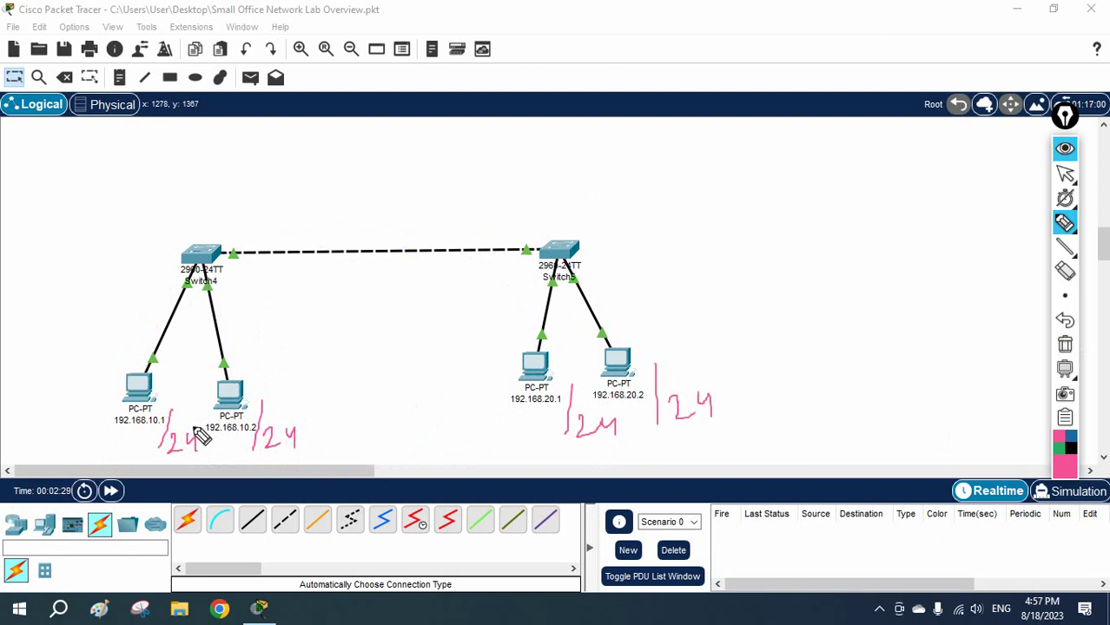
- Handwrite the example address 192.168.10.1 /24 in the blank area beside the topology
{"action": "mouse_move", "coordinate": [699, 177]}
{"action": "left_mouse_down"}
{"action": "mouse_move", "coordinate": [721, 203]}
{"action": "mouse_move", "coordinate": [736, 180]}
{"action": "mouse_move", "coordinate": [733, 198]}
{"action": "mouse_move", "coordinate": [761, 177]}
{"action": "mouse_move", "coordinate": [788, 191]}
{"action": "mouse_move", "coordinate": [814, 172]}
{"action": "mouse_move", "coordinate": [856, 192]}
{"action": "left_mouse_up"}
{"action": "left_click", "coordinate": [749, 188]}
{"action": "left_click", "coordinate": [805, 186]}
{"action": "left_click", "coordinate": [834, 186]}
{"action": "left_click_drag", "start_coordinate": [901, 145], "coordinate": [873, 235]}
{"action": "left_click_drag", "start_coordinate": [896, 199], "coordinate": [937, 222]}
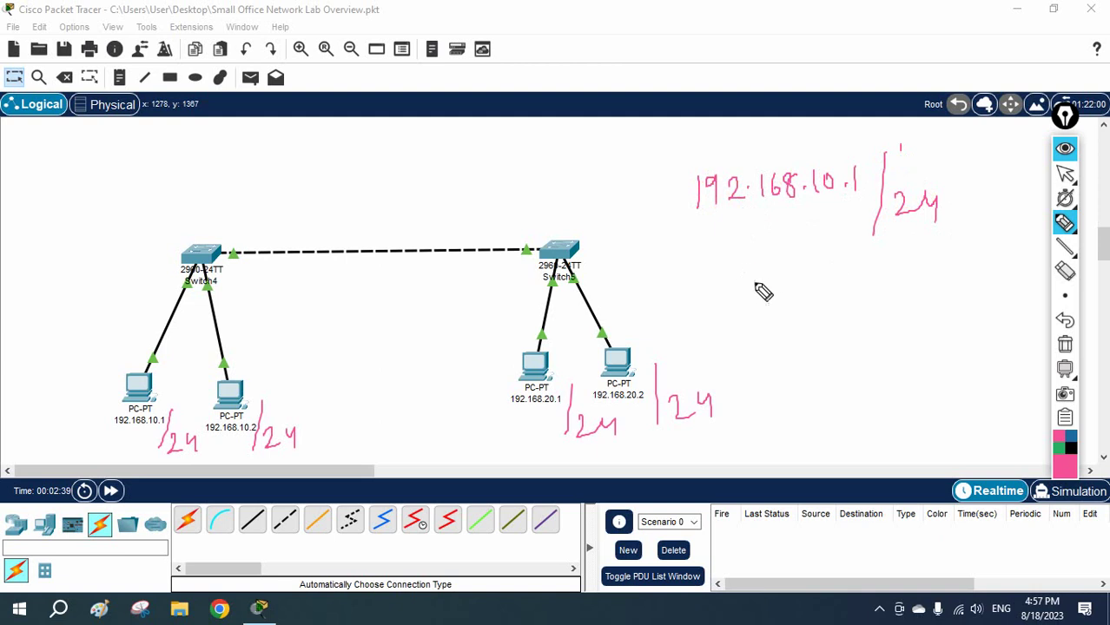
- Handwrite the subnet mask 255.255.255.0 below the example address
{"action": "mouse_move", "coordinate": [766, 334]}
{"action": "left_mouse_down"}
{"action": "mouse_move", "coordinate": [783, 359]}
{"action": "mouse_move", "coordinate": [858, 351]}
{"action": "mouse_move", "coordinate": [897, 324]}
{"action": "mouse_move", "coordinate": [947, 337]}
{"action": "mouse_move", "coordinate": [954, 306]}
{"action": "mouse_move", "coordinate": [969, 335]}
{"action": "left_mouse_up"}
{"action": "left_click", "coordinate": [822, 343]}
{"action": "left_click_drag", "start_coordinate": [959, 299], "coordinate": [997, 309]}
{"action": "left_click", "coordinate": [985, 304]}
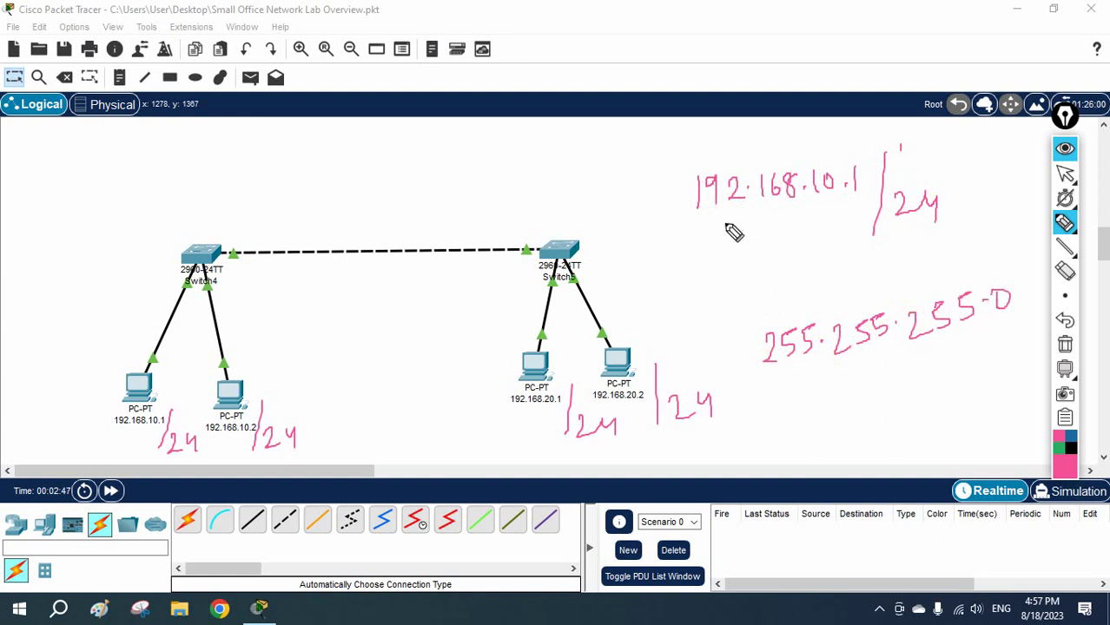
- Label the example address octets N, N, N and H, and underline its network portion 192.168.10
{"action": "mouse_move", "coordinate": [715, 237]}
{"action": "left_mouse_down"}
{"action": "mouse_move", "coordinate": [740, 224]}
{"action": "mouse_move", "coordinate": [768, 235]}
{"action": "mouse_move", "coordinate": [813, 212]}
{"action": "mouse_move", "coordinate": [832, 222]}
{"action": "mouse_move", "coordinate": [852, 198]}
{"action": "mouse_move", "coordinate": [855, 228]}
{"action": "left_mouse_up"}
{"action": "mouse_move", "coordinate": [867, 198]}
{"action": "left_mouse_down"}
{"action": "mouse_move", "coordinate": [868, 230]}
{"action": "mouse_move", "coordinate": [871, 212]}
{"action": "left_mouse_up"}
{"action": "mouse_move", "coordinate": [697, 214]}
{"action": "left_mouse_down"}
{"action": "mouse_move", "coordinate": [788, 192]}
{"action": "mouse_move", "coordinate": [832, 196]}
{"action": "left_mouse_up"}
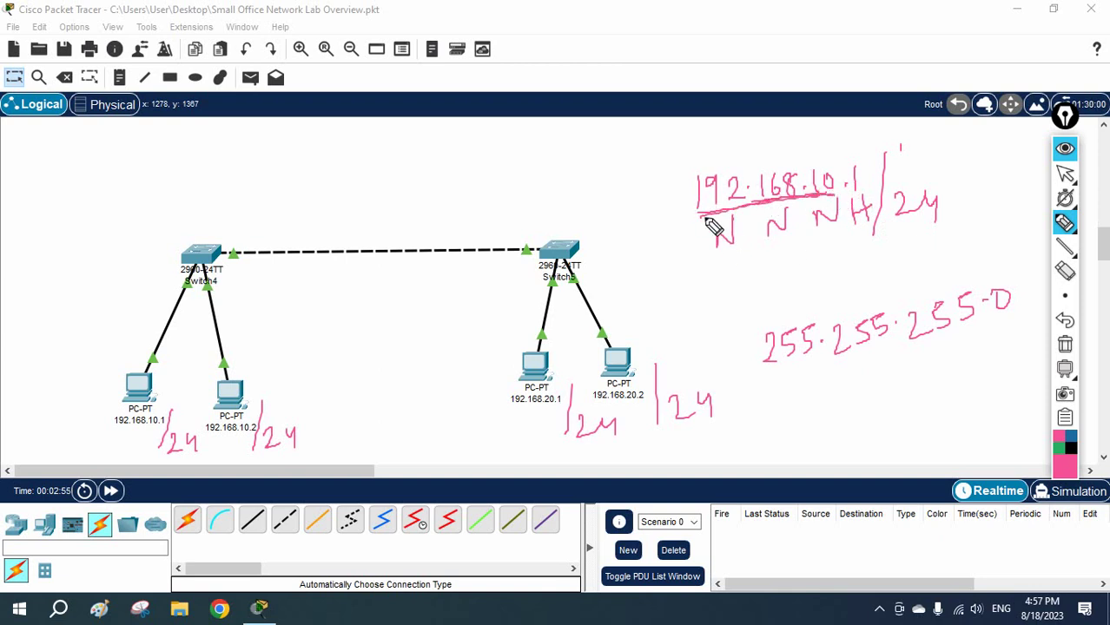
- Underline the network part of the two 192.168.10.x labels, circle both PCs, and clear all the ink
{"action": "left_click_drag", "start_coordinate": [113, 425], "coordinate": [258, 433]}
{"action": "mouse_move", "coordinate": [163, 372]}
{"action": "left_mouse_down"}
{"action": "mouse_move", "coordinate": [178, 381]}
{"action": "mouse_move", "coordinate": [174, 352]}
{"action": "left_mouse_up"}
{"action": "left_click_drag", "start_coordinate": [244, 382], "coordinate": [239, 379]}
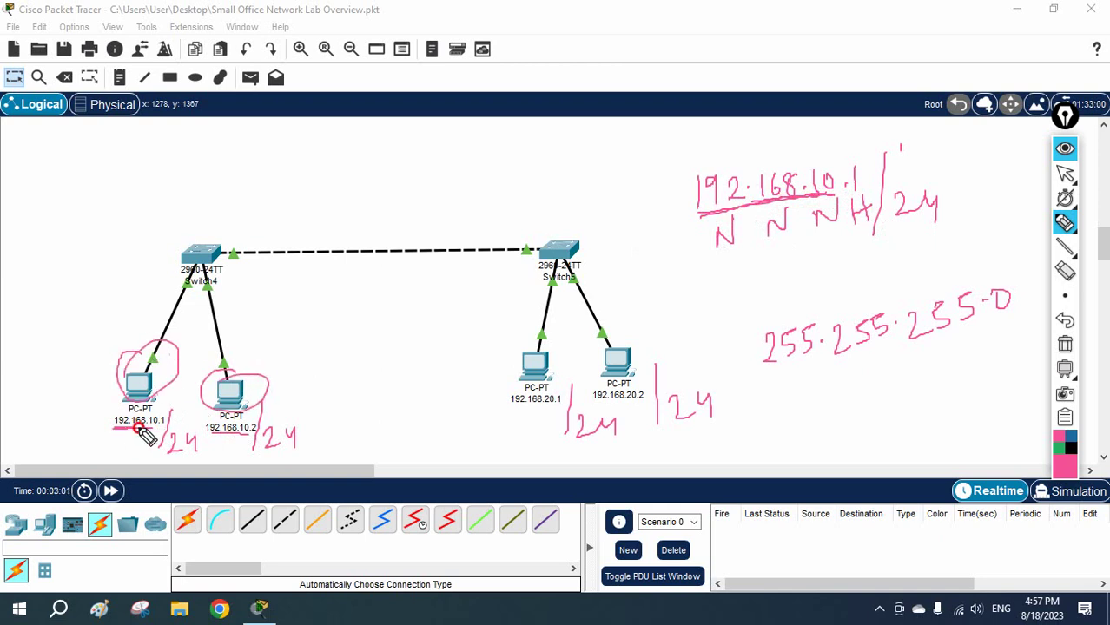
{"action": "mouse_move", "coordinate": [135, 331]}
{"action": "left_mouse_down"}
{"action": "mouse_move", "coordinate": [119, 337]}
{"action": "mouse_move", "coordinate": [247, 461]}
{"action": "mouse_move", "coordinate": [144, 327]}
{"action": "left_mouse_up"}
{"action": "left_click", "coordinate": [1066, 346]}
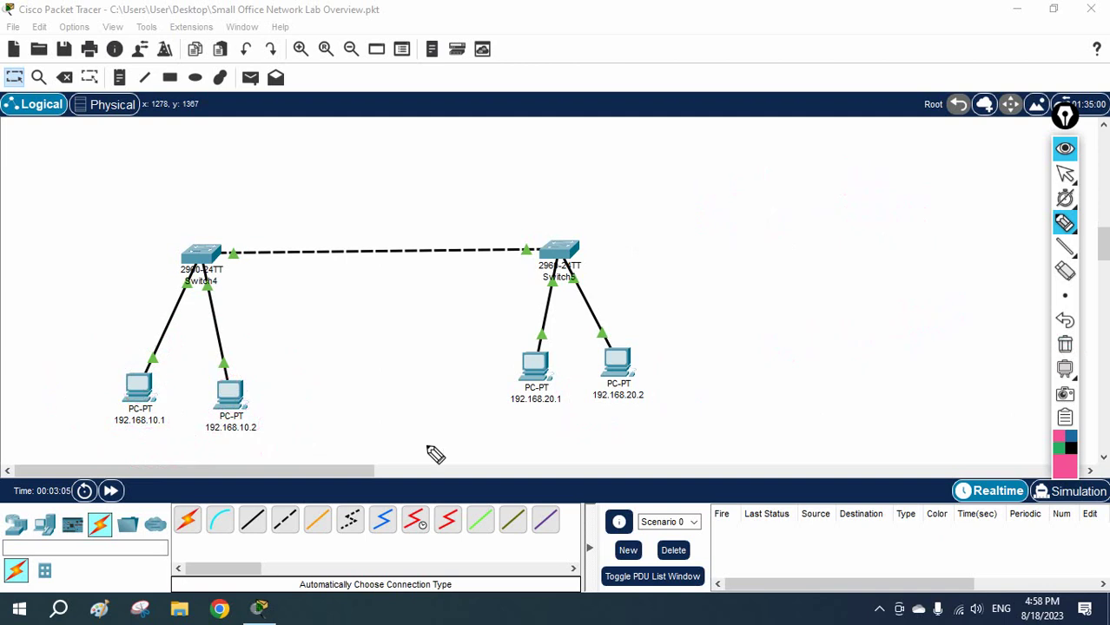
- Sketch paths from the 192.168.10.x PCs to the 192.168.20.x PCs, cross them out, and clear the ink
{"action": "mouse_move", "coordinate": [116, 432]}
{"action": "left_mouse_down"}
{"action": "mouse_move", "coordinate": [157, 431]}
{"action": "mouse_move", "coordinate": [144, 436]}
{"action": "mouse_move", "coordinate": [150, 455]}
{"action": "mouse_move", "coordinate": [395, 468]}
{"action": "mouse_move", "coordinate": [468, 446]}
{"action": "mouse_move", "coordinate": [508, 430]}
{"action": "left_mouse_up"}
{"action": "left_click_drag", "start_coordinate": [509, 412], "coordinate": [550, 412]}
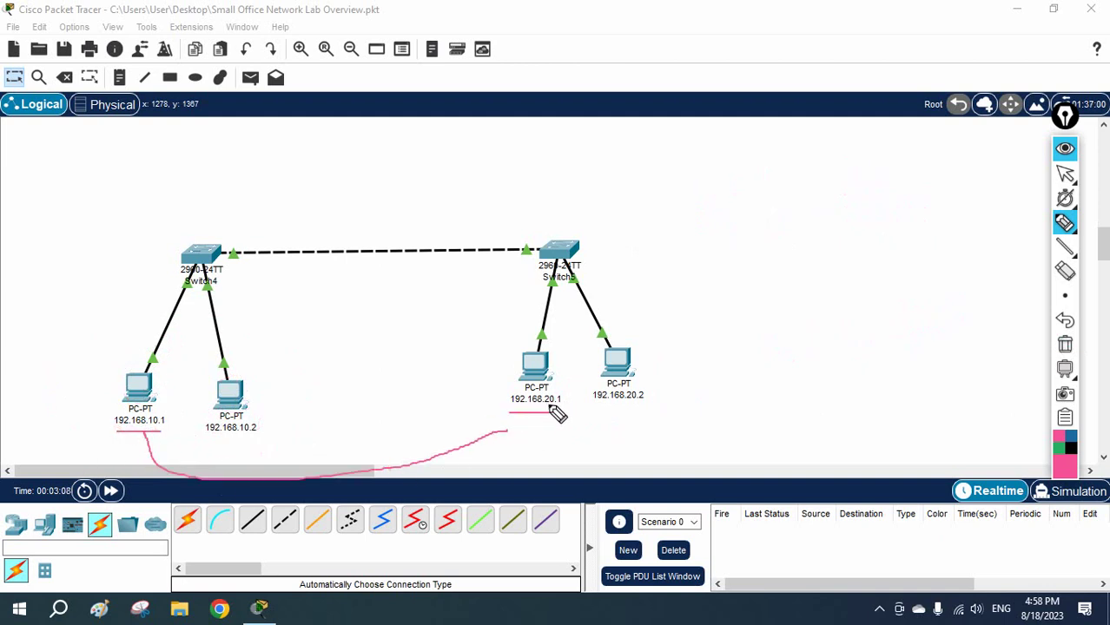
{"action": "mouse_move", "coordinate": [151, 426]}
{"action": "left_mouse_down"}
{"action": "mouse_move", "coordinate": [180, 445]}
{"action": "mouse_move", "coordinate": [476, 427]}
{"action": "mouse_move", "coordinate": [472, 406]}
{"action": "mouse_move", "coordinate": [448, 419]}
{"action": "left_mouse_up"}
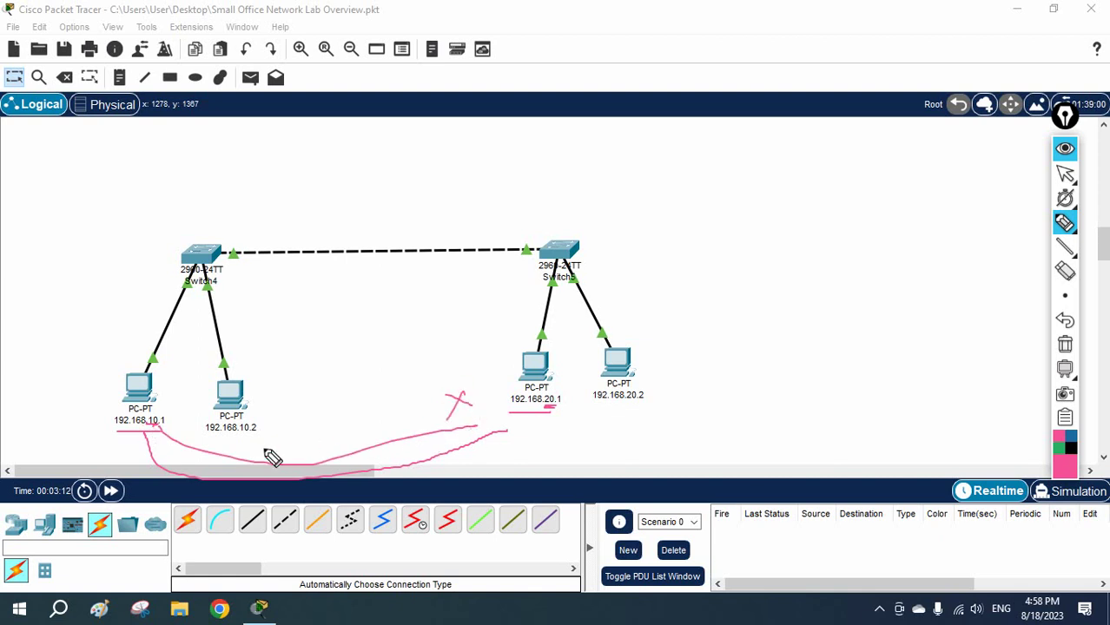
{"action": "mouse_move", "coordinate": [207, 440]}
{"action": "left_mouse_down"}
{"action": "mouse_move", "coordinate": [542, 457]}
{"action": "mouse_move", "coordinate": [668, 399]}
{"action": "left_mouse_up"}
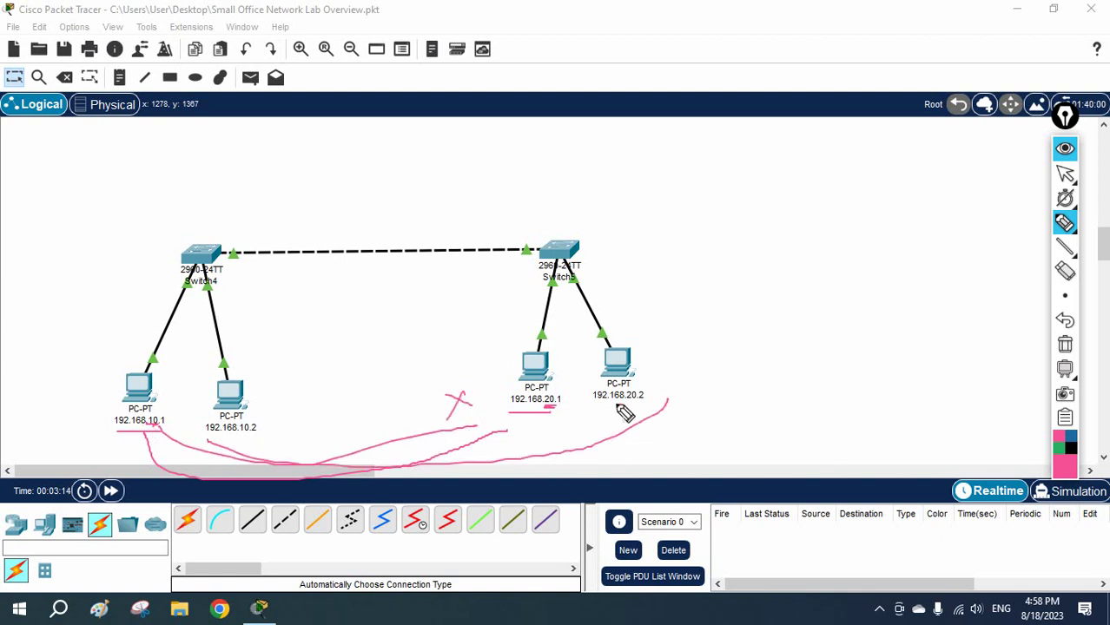
{"action": "mouse_move", "coordinate": [243, 426]}
{"action": "left_mouse_down"}
{"action": "mouse_move", "coordinate": [302, 447]}
{"action": "mouse_move", "coordinate": [417, 439]}
{"action": "left_mouse_up"}
{"action": "mouse_move", "coordinate": [246, 409]}
{"action": "left_mouse_down"}
{"action": "mouse_move", "coordinate": [281, 427]}
{"action": "mouse_move", "coordinate": [598, 398]}
{"action": "left_mouse_up"}
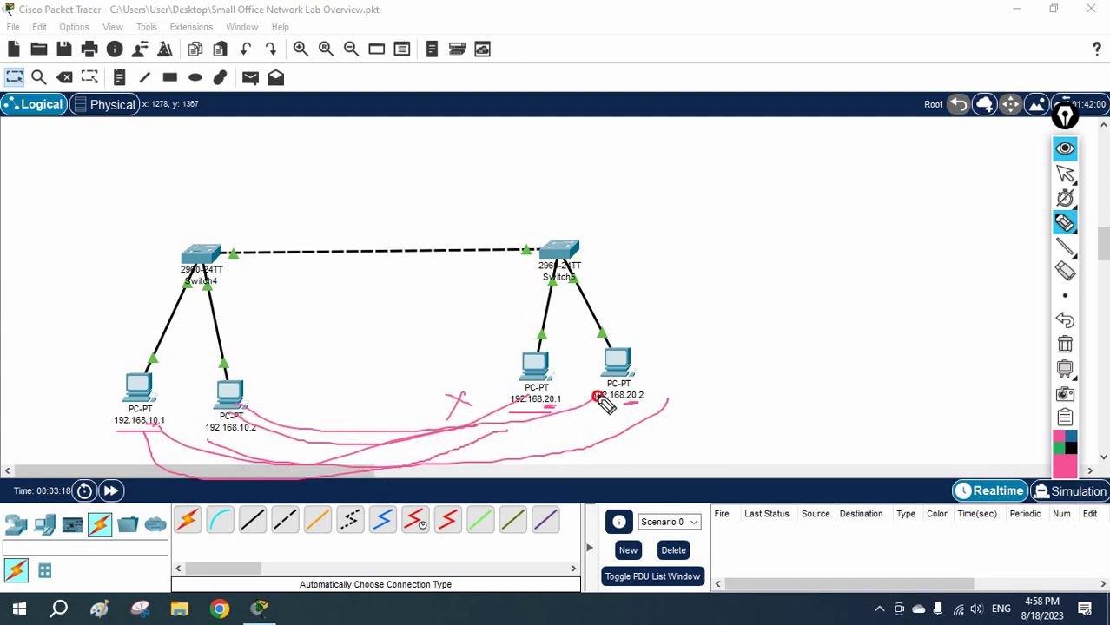
{"action": "mouse_move", "coordinate": [659, 383]}
{"action": "left_mouse_down"}
{"action": "mouse_move", "coordinate": [677, 403]}
{"action": "mouse_move", "coordinate": [662, 406]}
{"action": "left_mouse_up"}
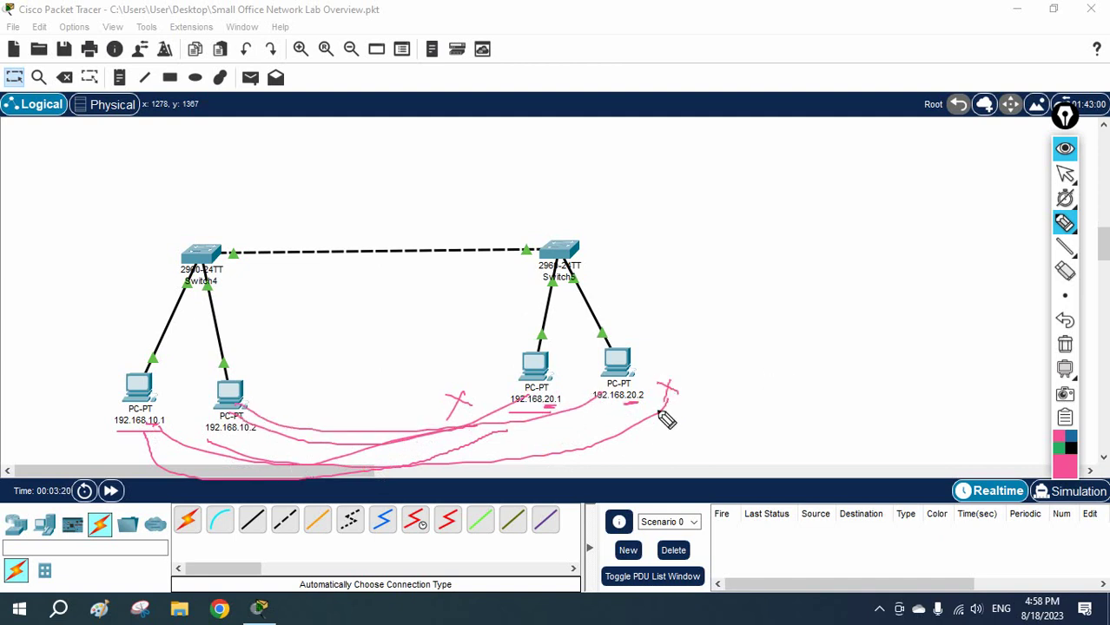
{"action": "left_click", "coordinate": [1063, 346]}
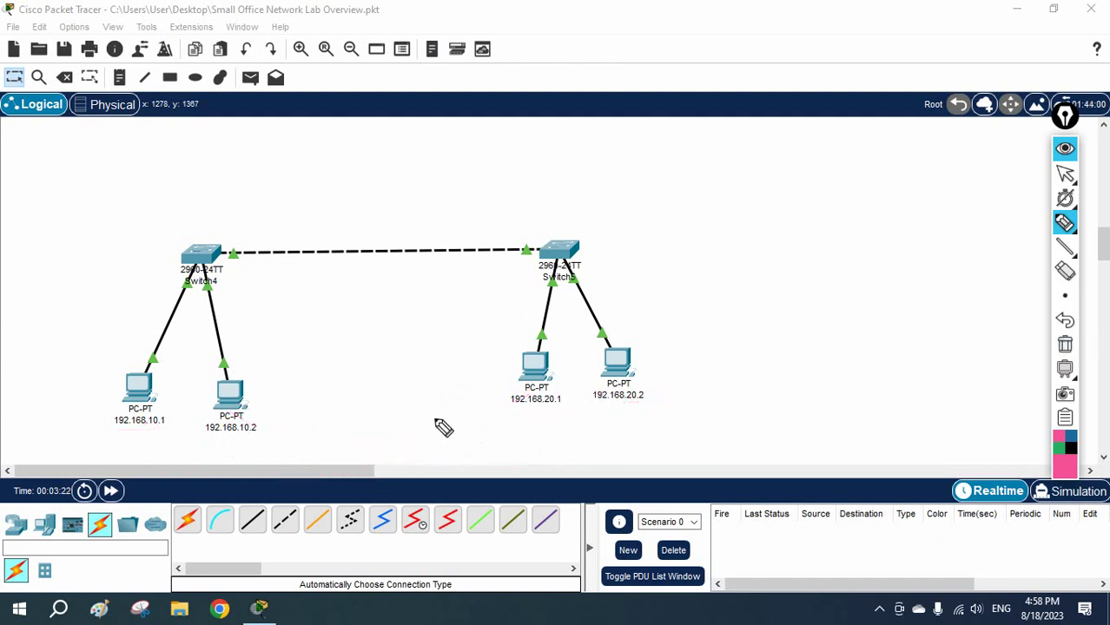
- Handwrite an underlined note about two different networks between the PC groups, and clear the ink
{"action": "mouse_move", "coordinate": [323, 337]}
{"action": "left_mouse_down"}
{"action": "mouse_move", "coordinate": [316, 372]}
{"action": "mouse_move", "coordinate": [343, 369]}
{"action": "left_mouse_up"}
{"action": "left_click_drag", "start_coordinate": [346, 358], "coordinate": [375, 351]}
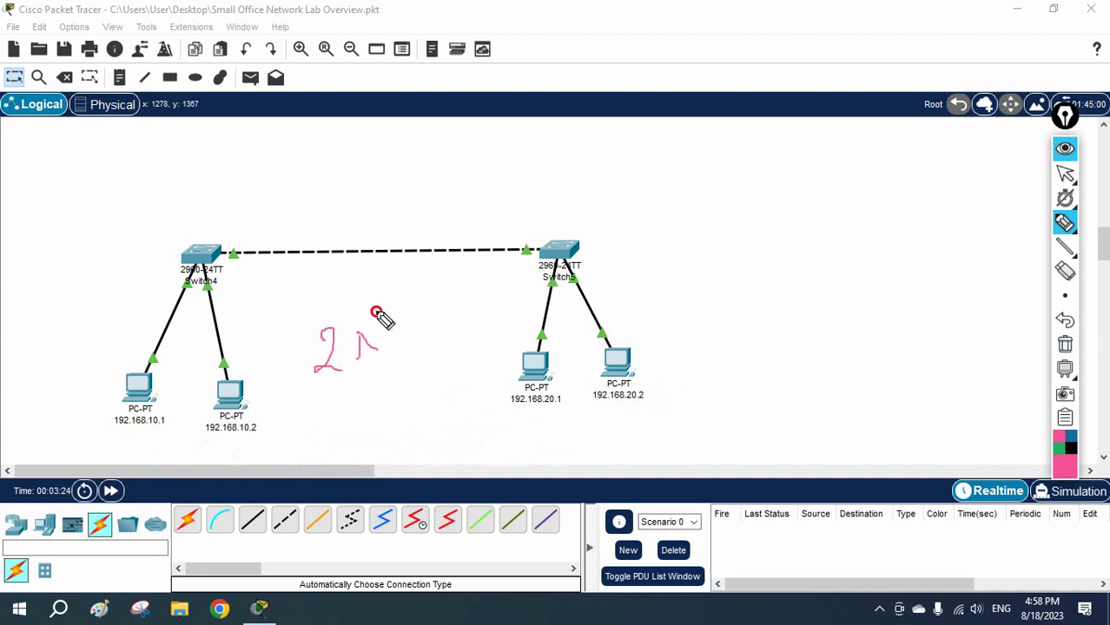
{"action": "mouse_move", "coordinate": [375, 312]}
{"action": "left_mouse_down"}
{"action": "mouse_move", "coordinate": [384, 335]}
{"action": "mouse_move", "coordinate": [413, 342]}
{"action": "mouse_move", "coordinate": [460, 305]}
{"action": "left_mouse_up"}
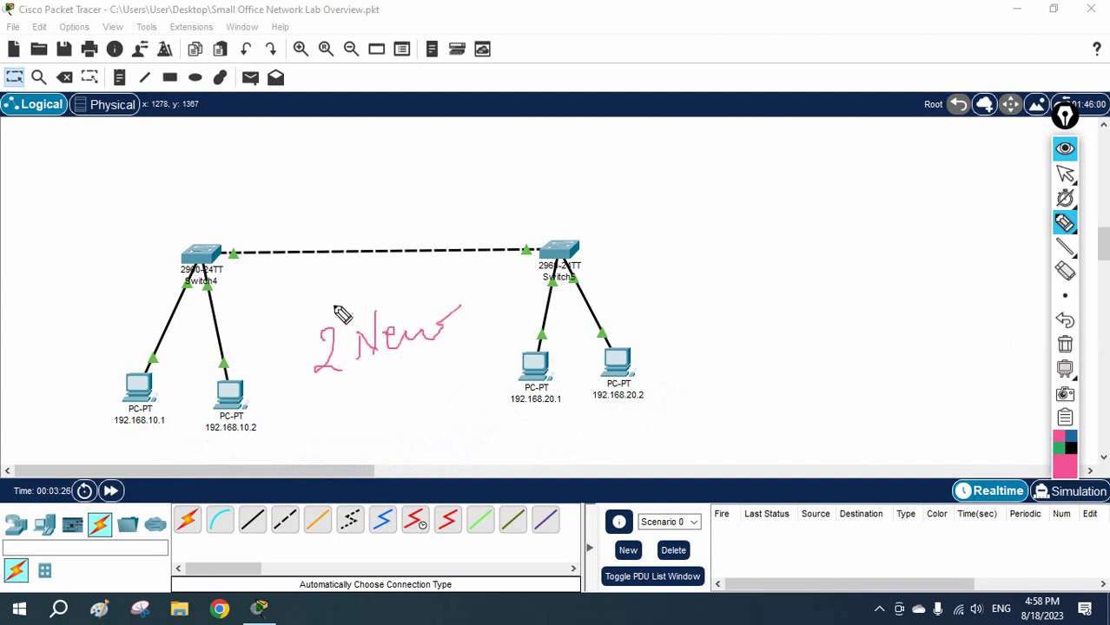
{"action": "mouse_move", "coordinate": [343, 315]}
{"action": "left_mouse_down"}
{"action": "mouse_move", "coordinate": [370, 283]}
{"action": "mouse_move", "coordinate": [382, 306]}
{"action": "mouse_move", "coordinate": [391, 247]}
{"action": "mouse_move", "coordinate": [398, 289]}
{"action": "mouse_move", "coordinate": [348, 280]}
{"action": "left_mouse_up"}
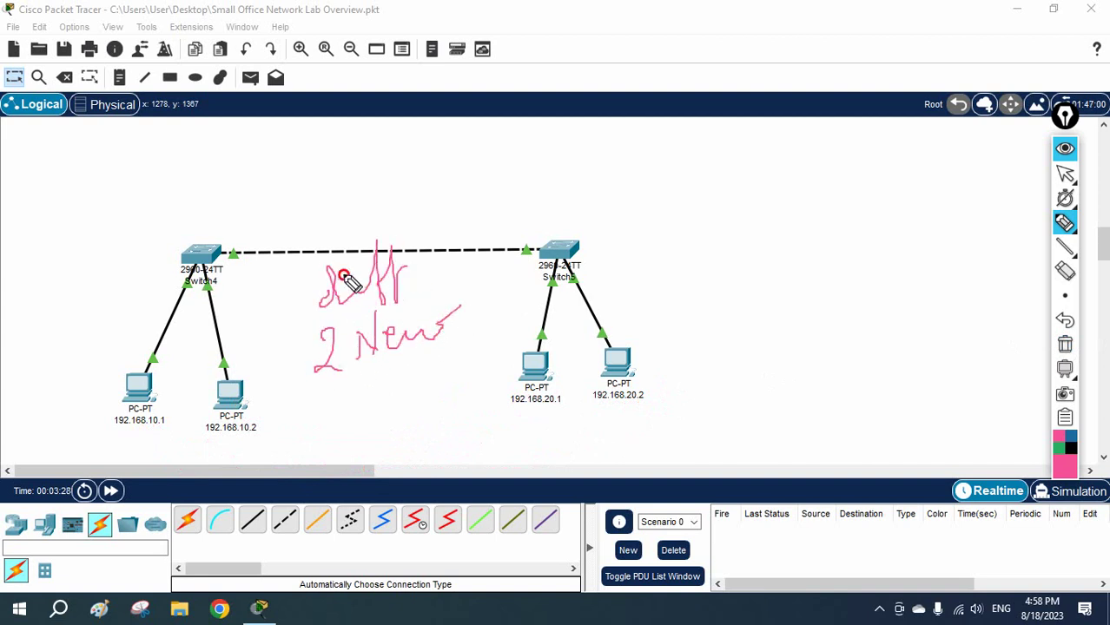
{"action": "left_click_drag", "start_coordinate": [334, 342], "coordinate": [346, 340]}
{"action": "mouse_move", "coordinate": [446, 266]}
{"action": "left_mouse_down"}
{"action": "mouse_move", "coordinate": [463, 321]}
{"action": "mouse_move", "coordinate": [479, 314]}
{"action": "mouse_move", "coordinate": [520, 329]}
{"action": "left_mouse_up"}
{"action": "left_click_drag", "start_coordinate": [446, 291], "coordinate": [471, 293]}
{"action": "left_click_drag", "start_coordinate": [448, 346], "coordinate": [311, 389]}
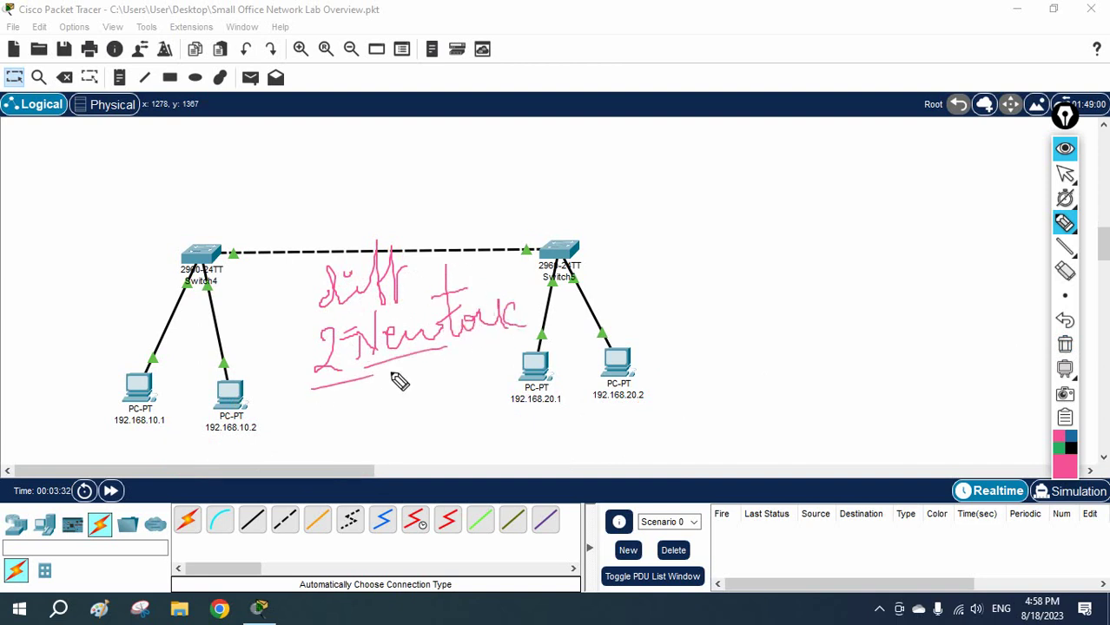
{"action": "left_click", "coordinate": [1065, 345]}
- Sketch a crossed circle for a router on the link between the switches, clear the ink, and return to the selection pointer
{"action": "mouse_move", "coordinate": [413, 218]}
{"action": "left_mouse_down"}
{"action": "mouse_move", "coordinate": [387, 240]}
{"action": "mouse_move", "coordinate": [453, 268]}
{"action": "left_mouse_up"}
{"action": "left_click_drag", "start_coordinate": [432, 224], "coordinate": [403, 271]}
{"action": "mouse_move", "coordinate": [341, 310]}
{"action": "left_mouse_down"}
{"action": "mouse_move", "coordinate": [408, 299]}
{"action": "mouse_move", "coordinate": [407, 313]}
{"action": "left_mouse_up"}
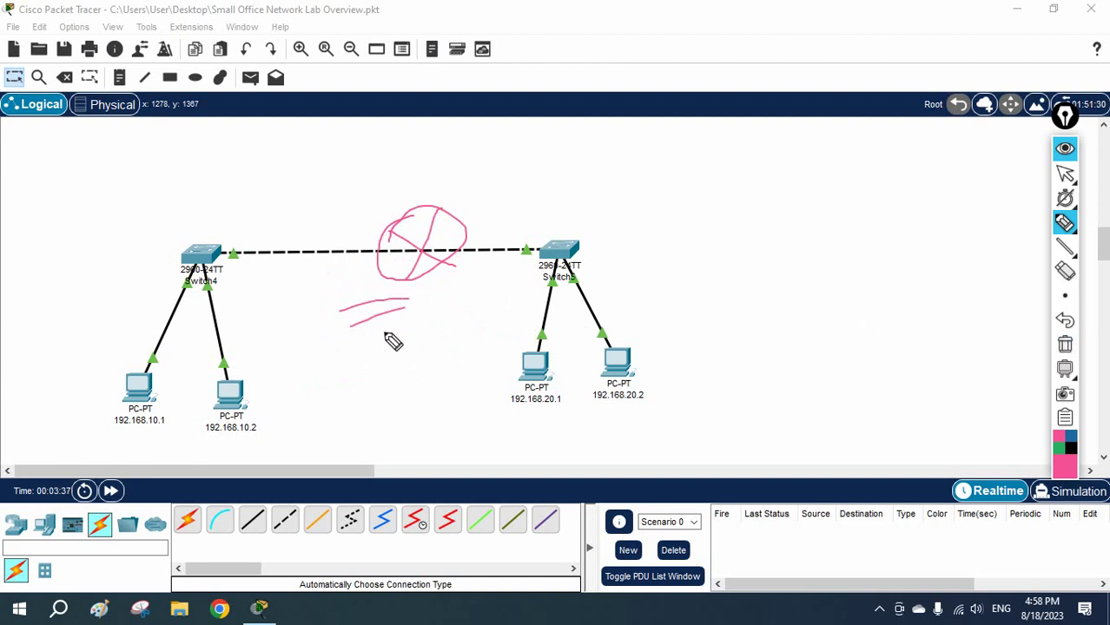
{"action": "left_click", "coordinate": [1065, 344]}
{"action": "left_click", "coordinate": [1065, 175]}
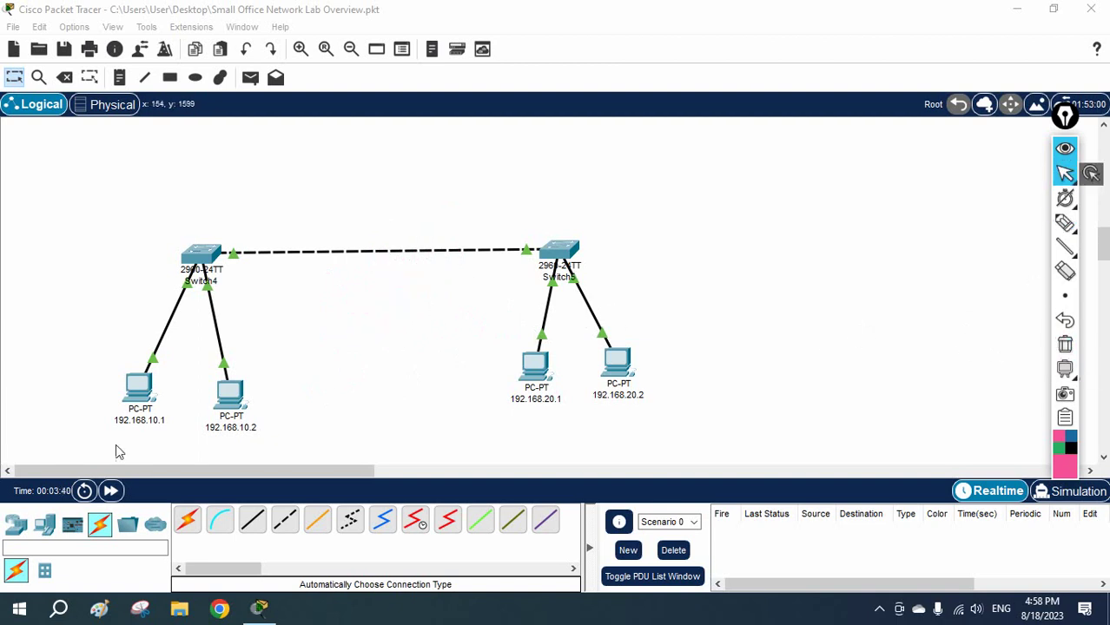
- Ping 192.168.10.2 from the Command Prompt of the 192.168.10.1 PC
{"action": "left_click", "coordinate": [136, 395]}
{"action": "left_click", "coordinate": [691, 171]}
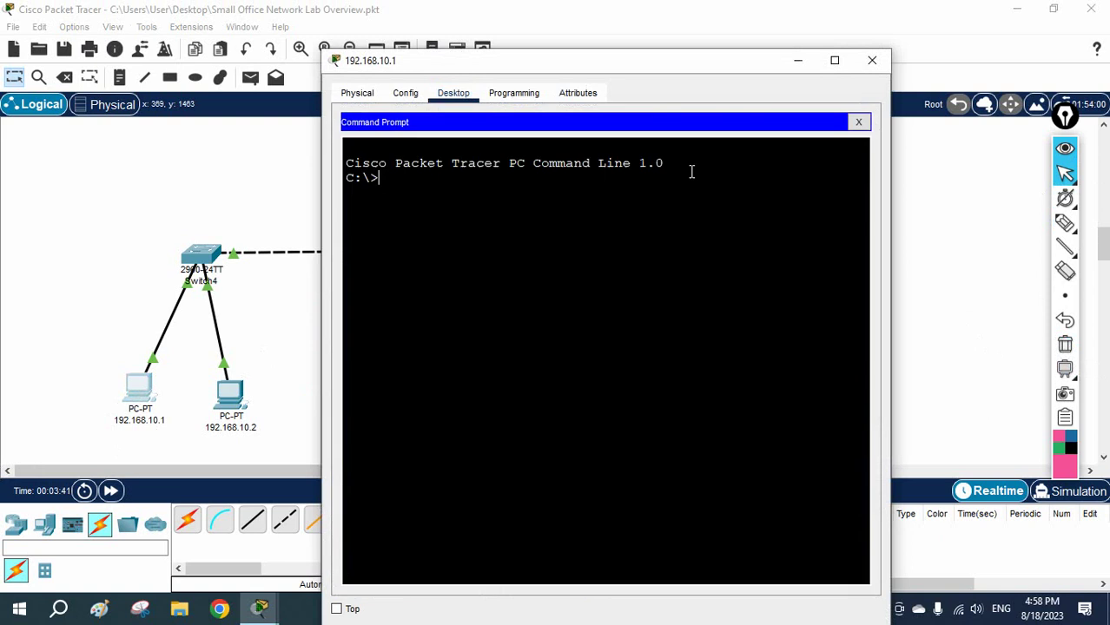
{"action": "left_click_drag", "start_coordinate": [678, 60], "coordinate": [854, 54]}
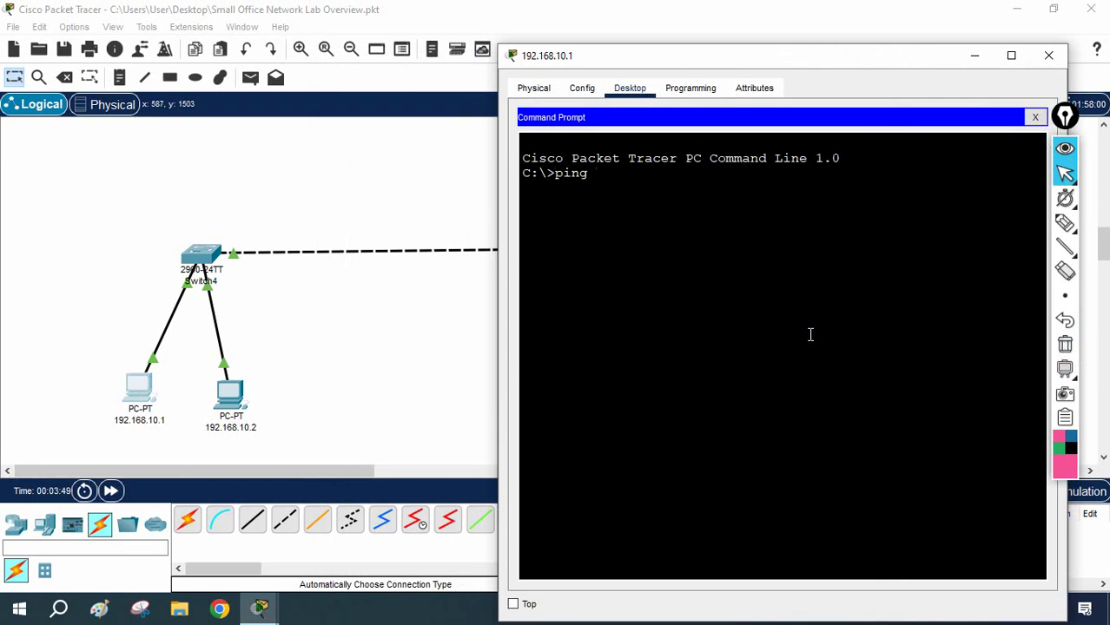
{"action": "type", "text": "192.168.10.2"}
{"action": "key", "text": "Return"}
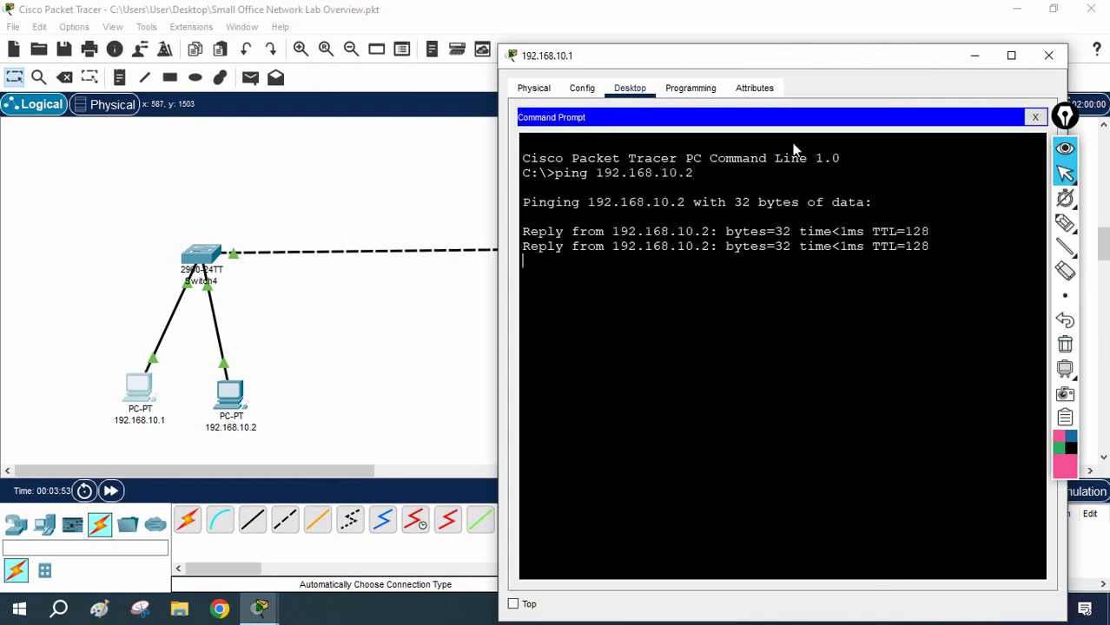
- Ping 192.168.20.2 from the 192.168.10.1 PC to test communication with the other network
{"action": "left_click_drag", "start_coordinate": [745, 59], "coordinate": [476, 96]}
{"action": "key", "text": "Up"}
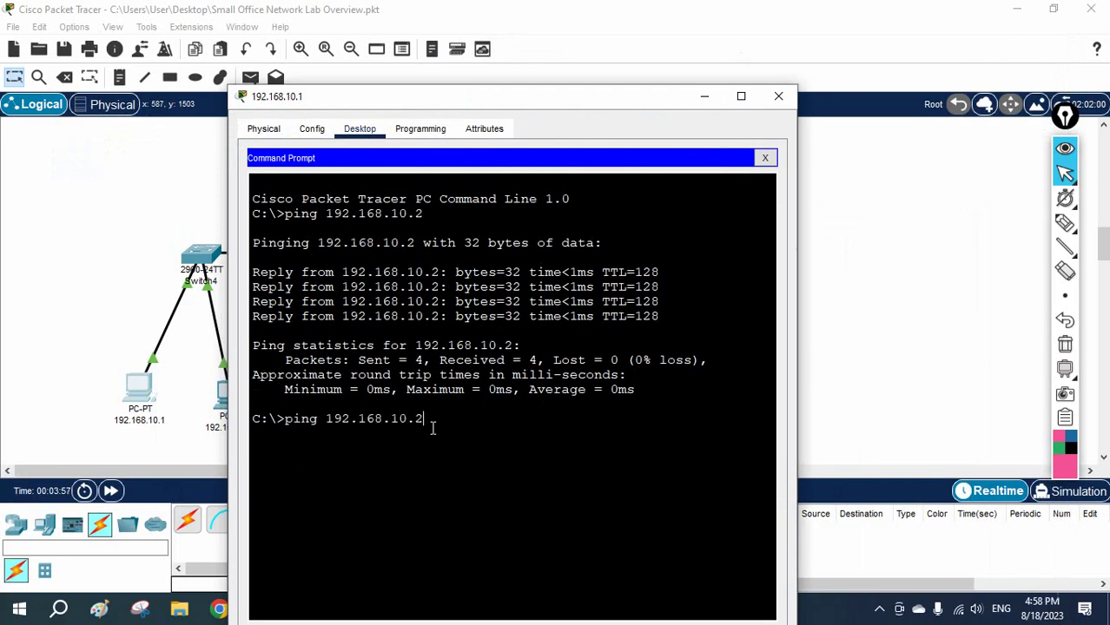
{"action": "key", "text": "Left"}
{"action": "key", "text": "Left"}
{"action": "key", "text": "Left"}
{"action": "key", "text": "BackSpace"}
{"action": "type", "text": "2"}
{"action": "key", "text": "Return"}
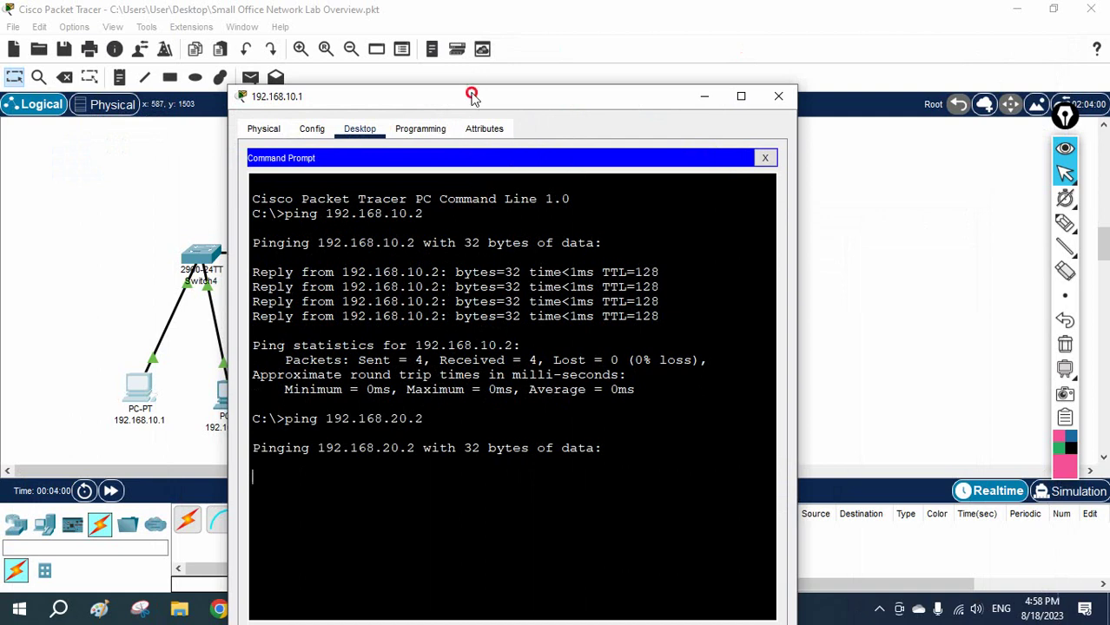
{"action": "left_click_drag", "start_coordinate": [474, 96], "coordinate": [611, 139]}
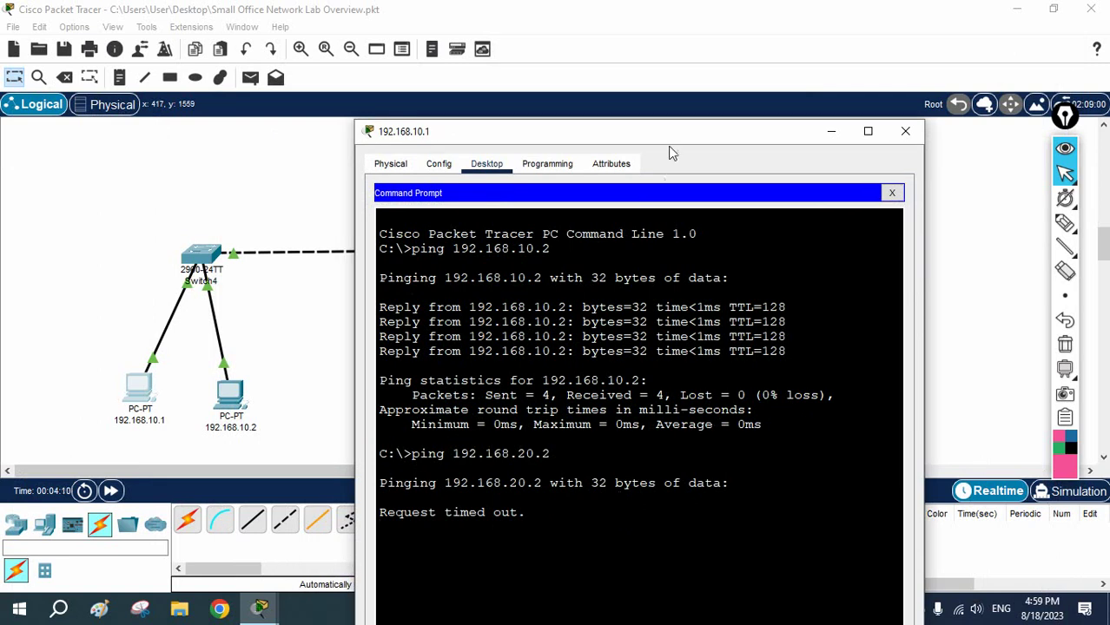
{"action": "left_click_drag", "start_coordinate": [673, 136], "coordinate": [670, 68]}
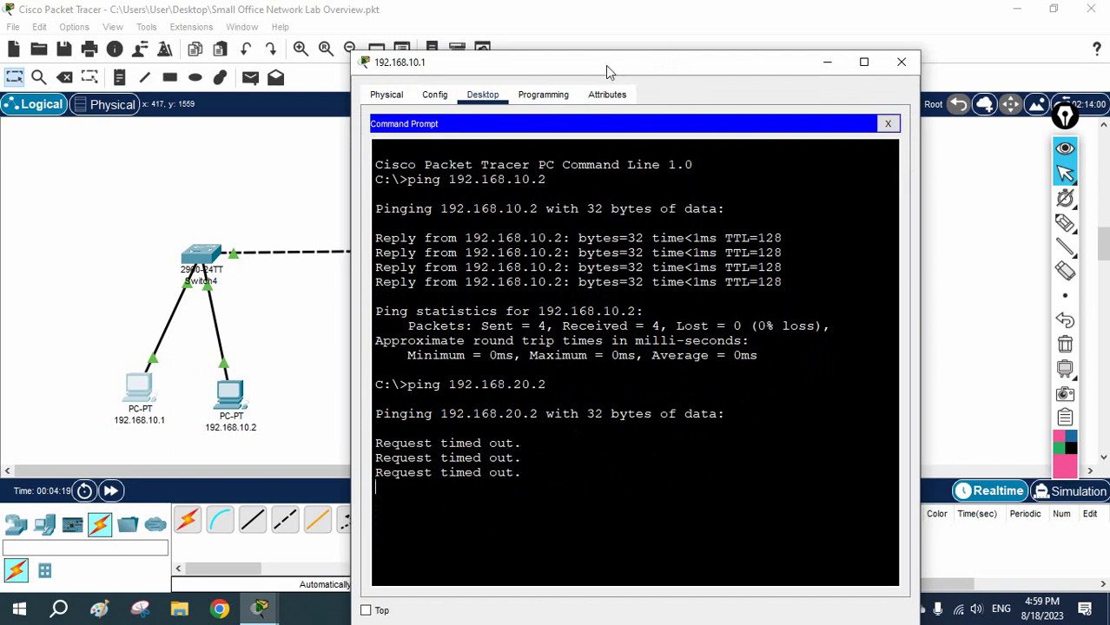
{"action": "left_click_drag", "start_coordinate": [605, 65], "coordinate": [685, 498]}
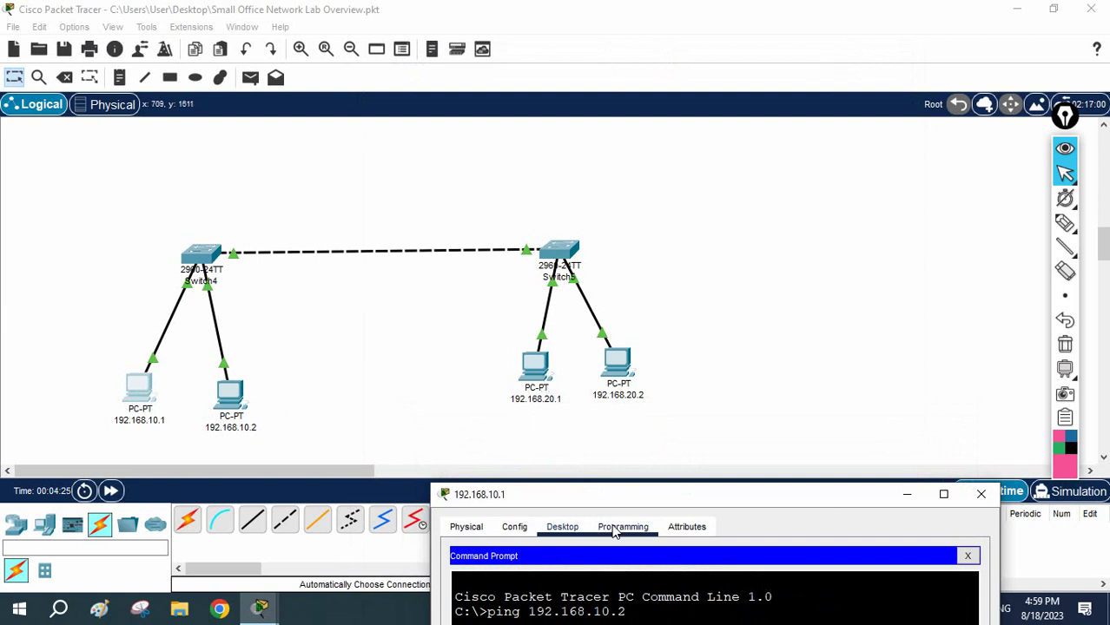
{"action": "left_click_drag", "start_coordinate": [617, 493], "coordinate": [622, 59]}
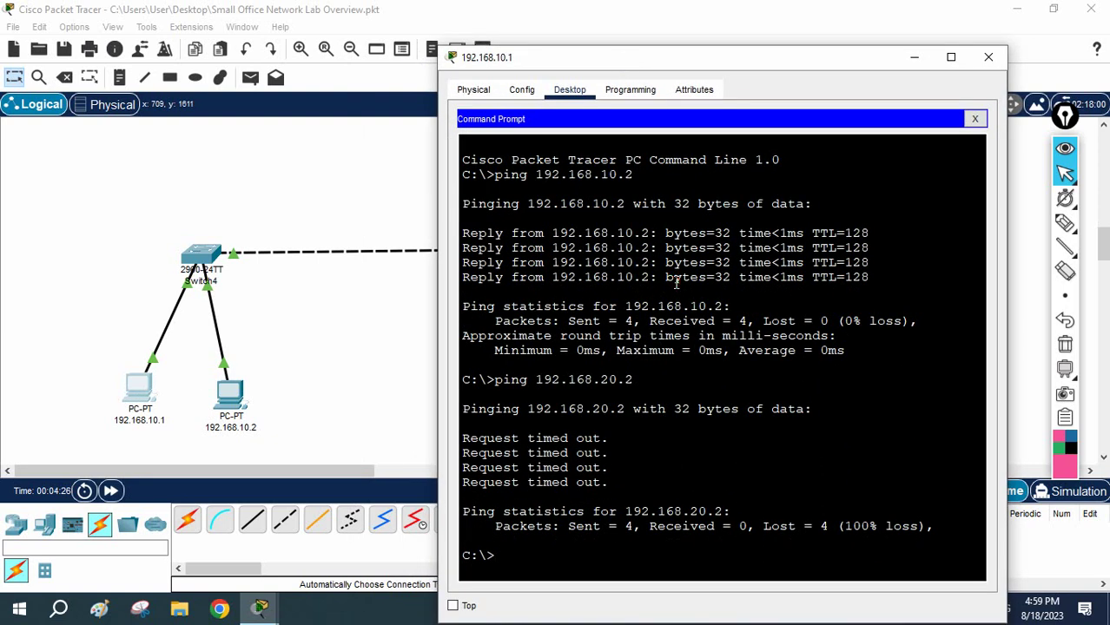
- Ping 192.168.20.1 from the Command Prompt of the 192.168.10.1 PC and widen its window
{"action": "key", "text": "Up"}
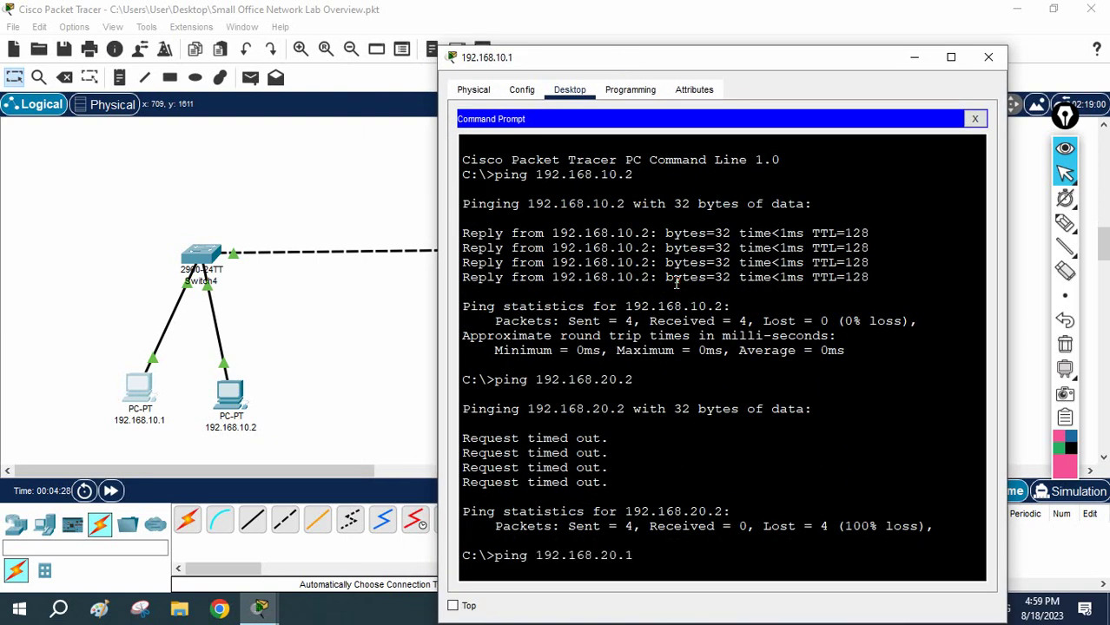
{"action": "type", "text": "1"}
{"action": "key", "text": "Return"}
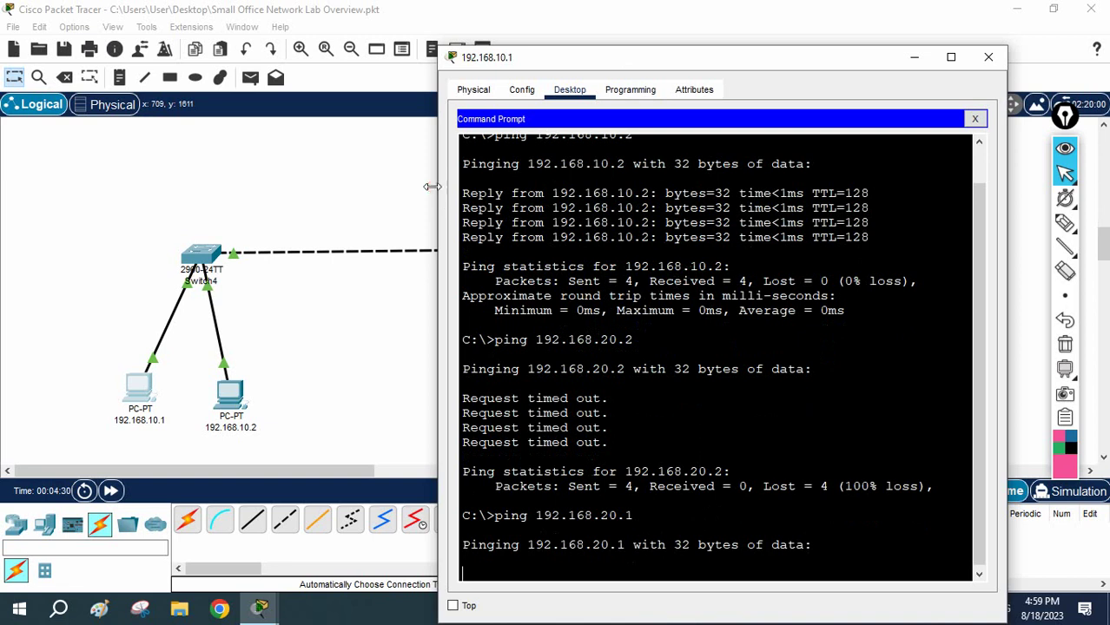
{"action": "left_click_drag", "start_coordinate": [440, 188], "coordinate": [378, 139]}
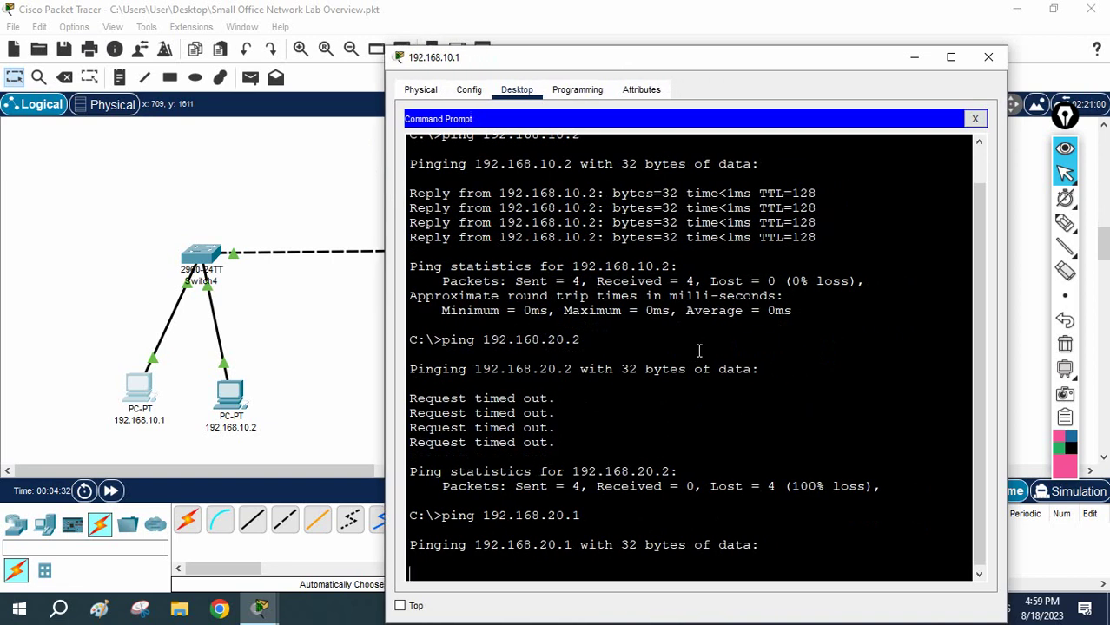
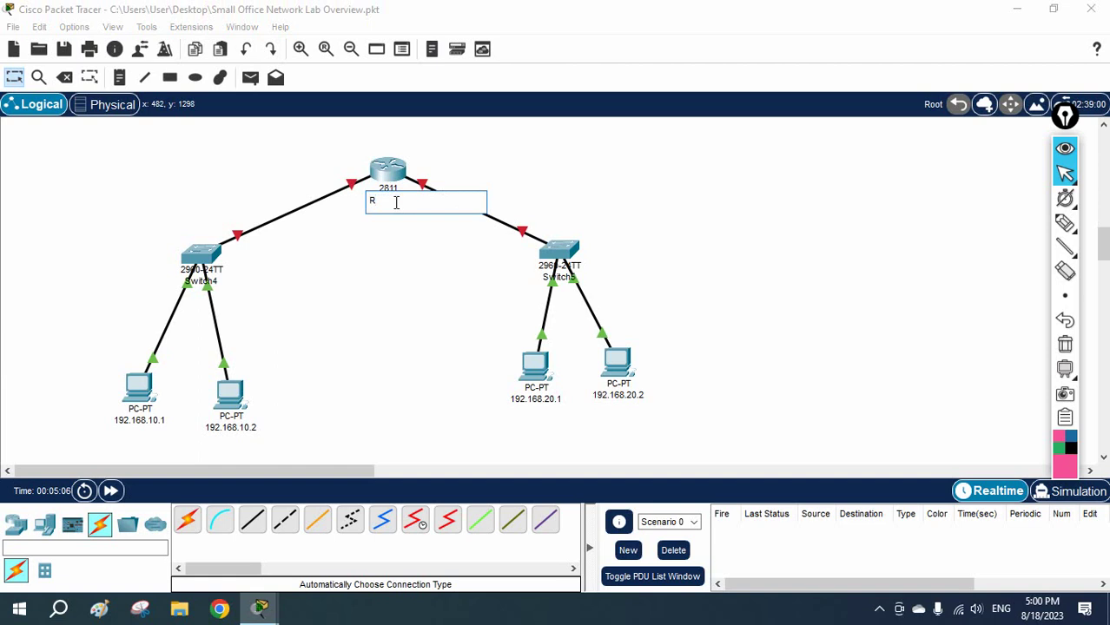
- Try to rename the 2811 router as R1
{"action": "key", "text": "Return"}
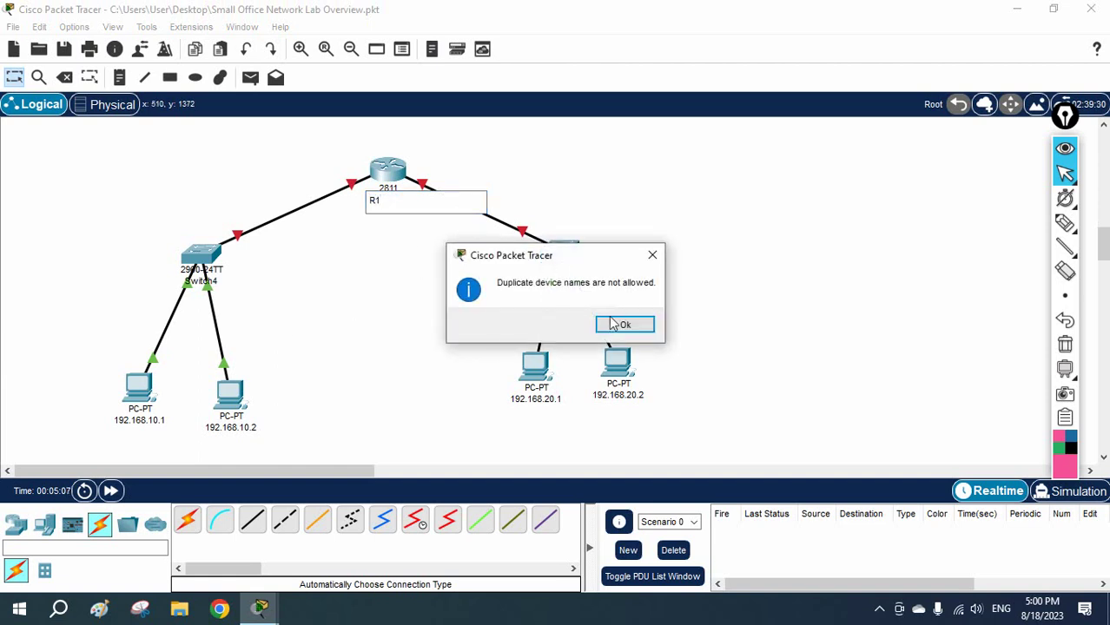
{"action": "left_click", "coordinate": [652, 255]}
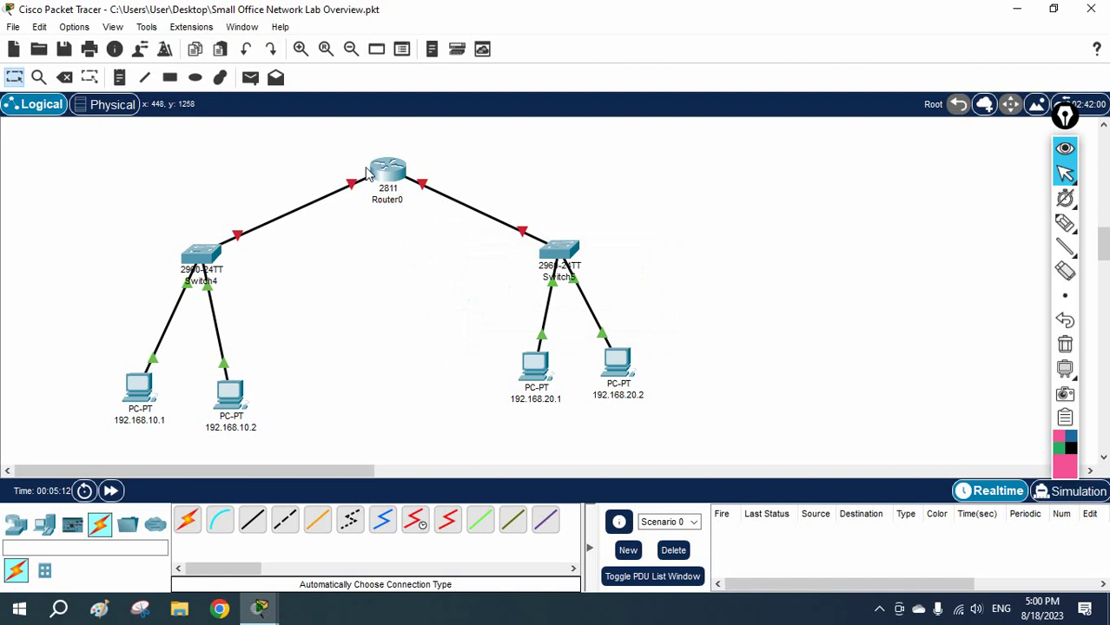
- Place a text note reading 192.168.1.100 beside the router above its link to Switch4, clear of the cable
{"action": "left_click", "coordinate": [119, 78]}
{"action": "left_click", "coordinate": [295, 167]}
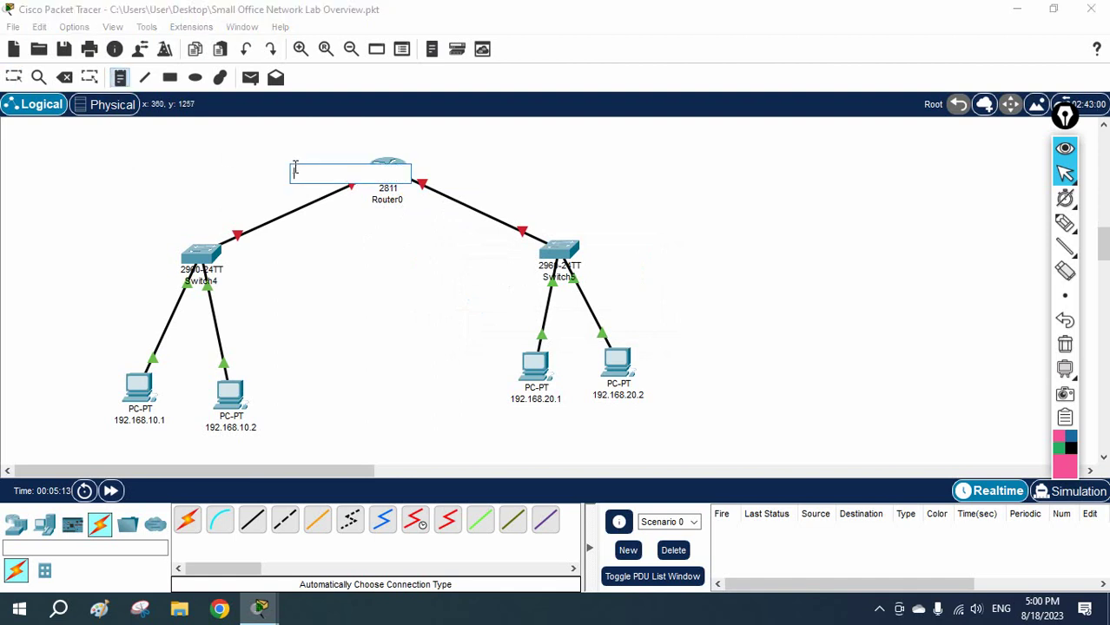
{"action": "type", "text": "192.168.1.100"}
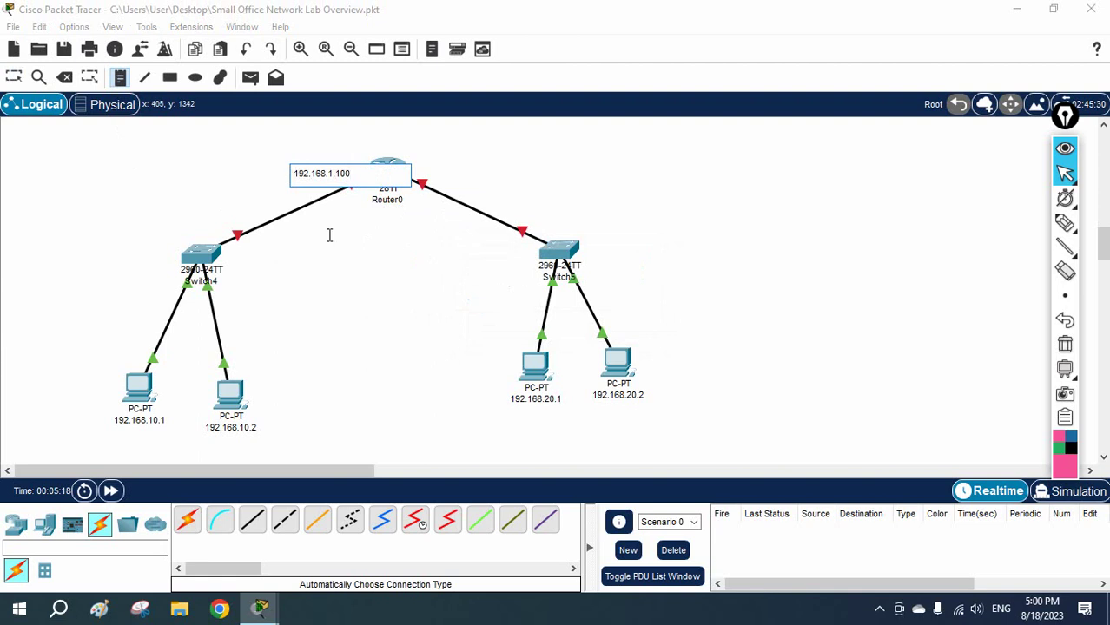
{"action": "left_click", "coordinate": [333, 249]}
{"action": "left_click", "coordinate": [13, 77]}
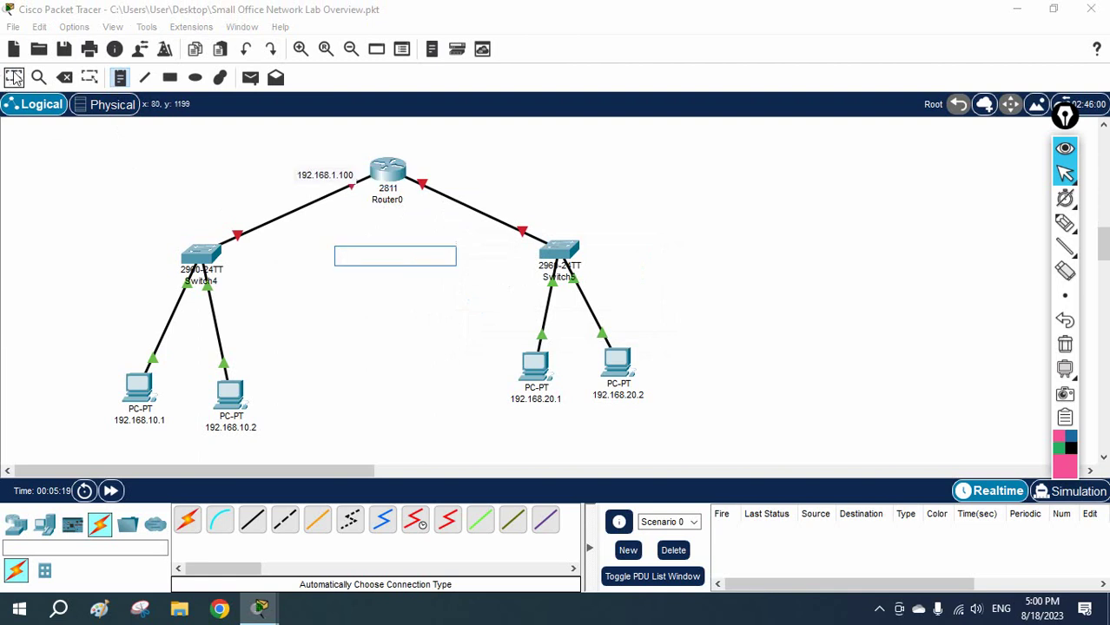
{"action": "left_click", "coordinate": [338, 177]}
{"action": "left_click_drag", "start_coordinate": [338, 176], "coordinate": [322, 161]}
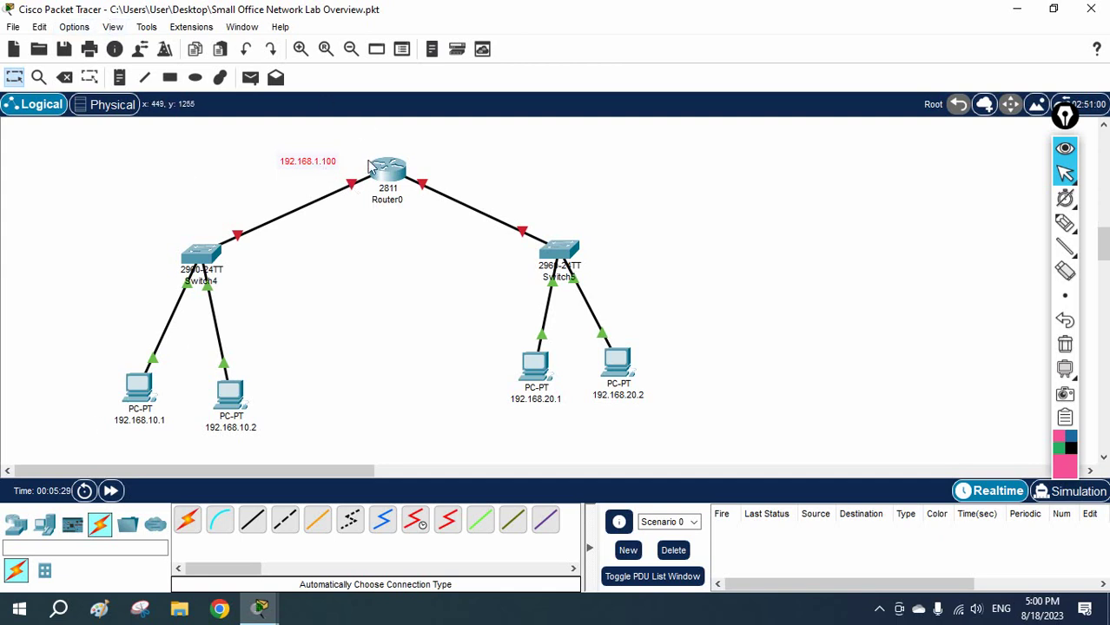
- Enable always showing port labels in the logical workspace in the preferences
{"action": "left_click", "coordinate": [74, 27]}
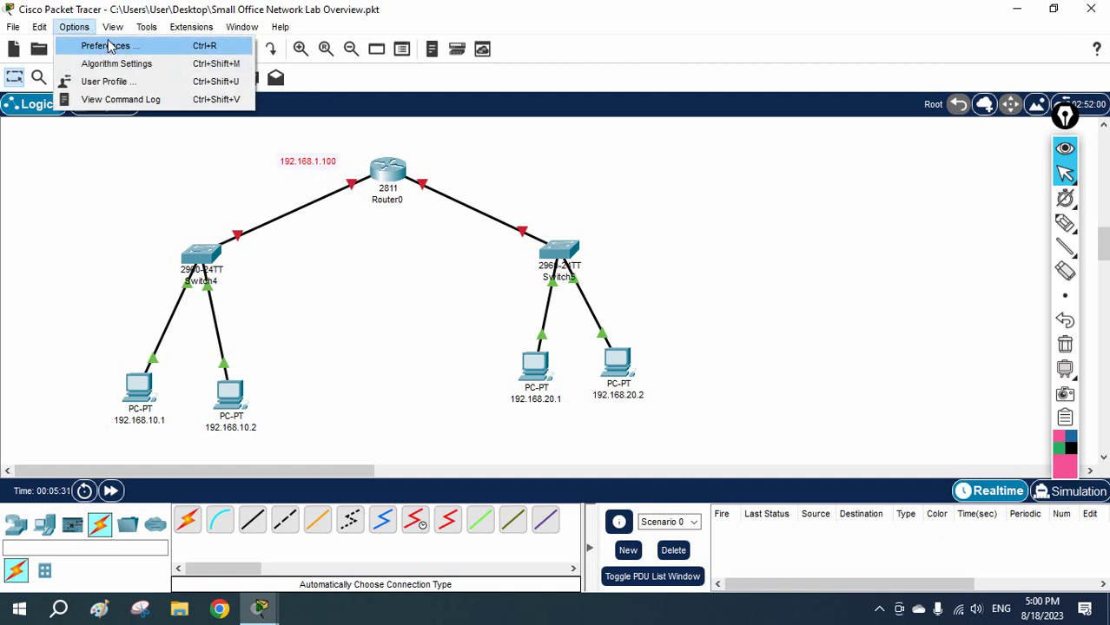
{"action": "left_click", "coordinate": [108, 44]}
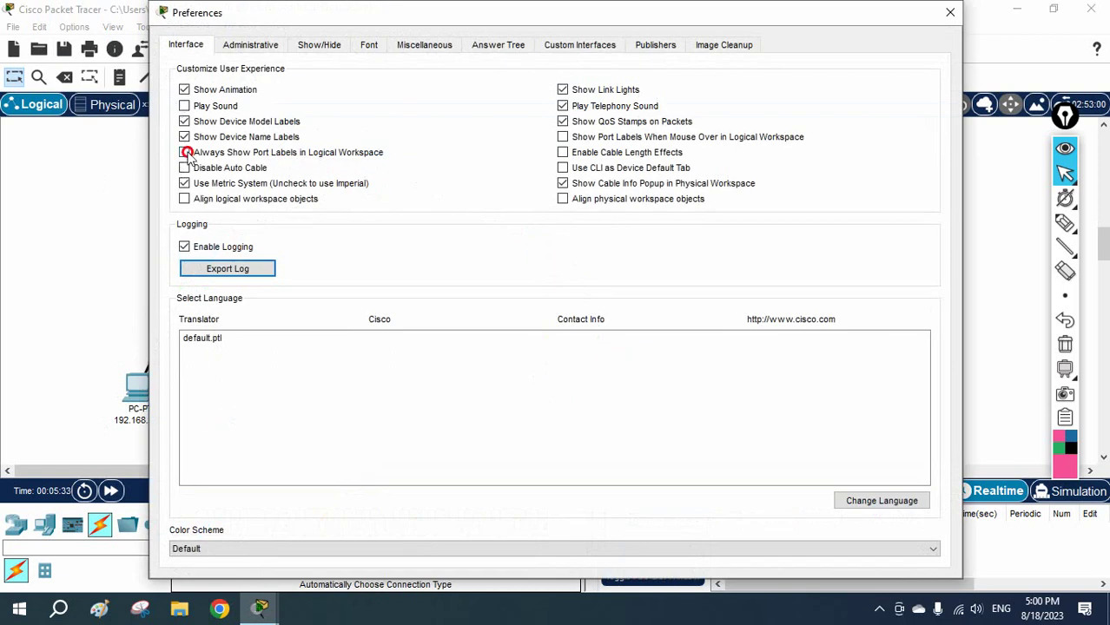
{"action": "left_click", "coordinate": [184, 152]}
{"action": "left_click", "coordinate": [950, 12]}
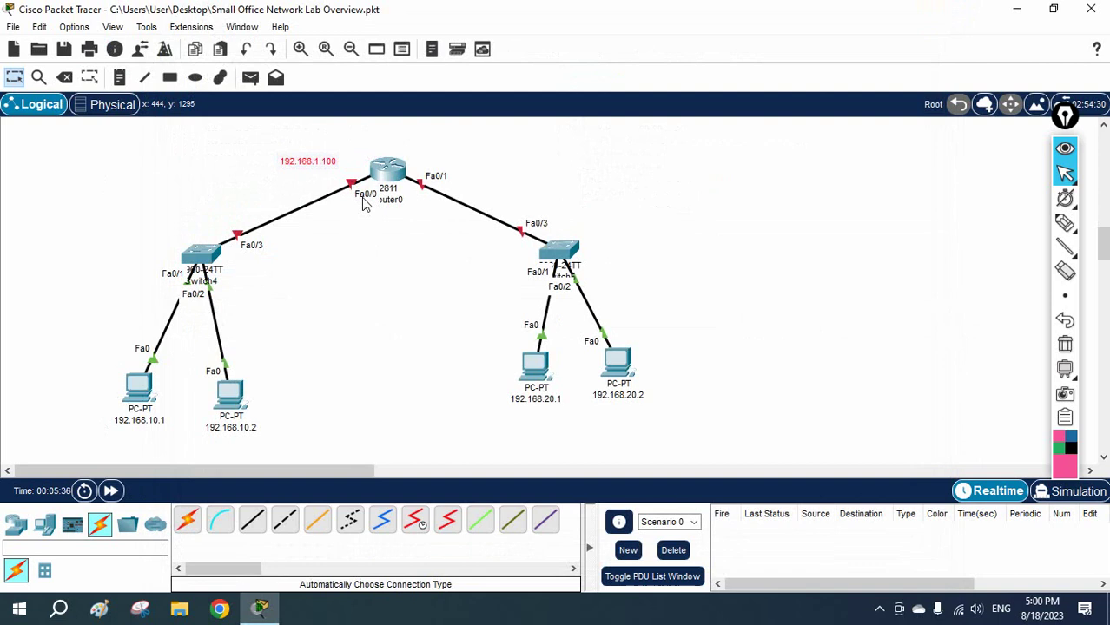
- Place a text note reading 192.168.20.100 beside the router's Fa0/1 port
{"action": "double_click", "coordinate": [319, 158]}
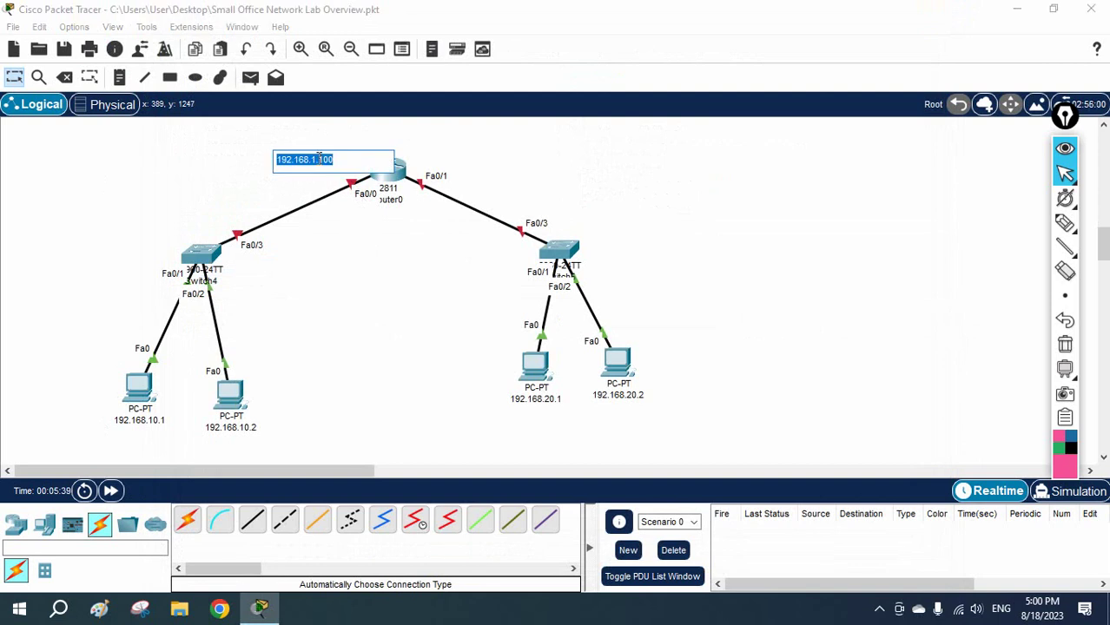
{"action": "left_click", "coordinate": [126, 131]}
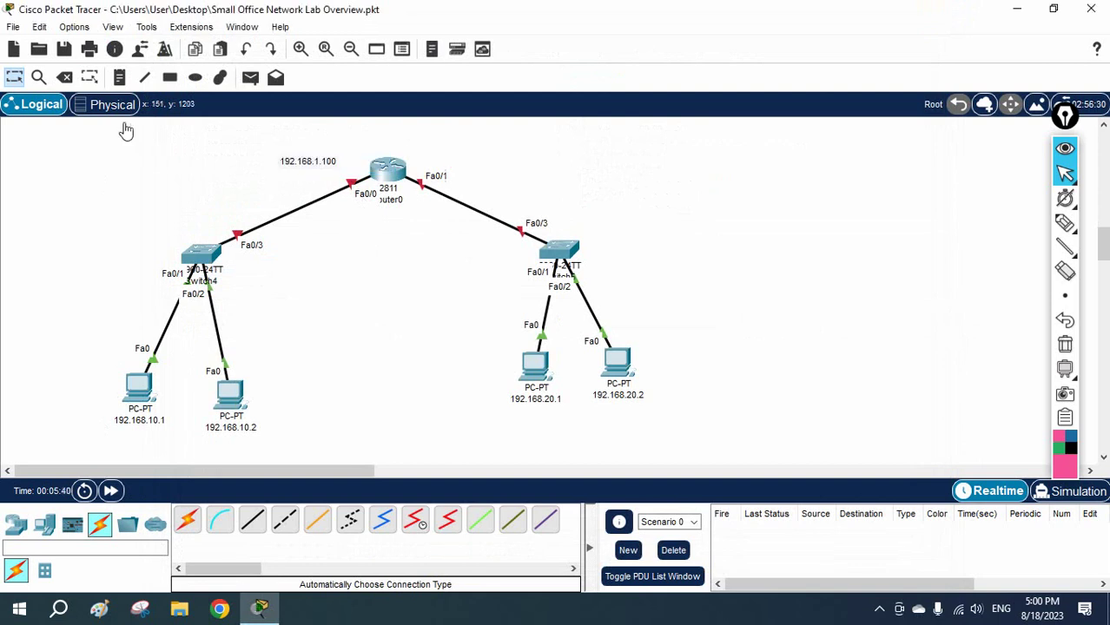
{"action": "left_click", "coordinate": [120, 77]}
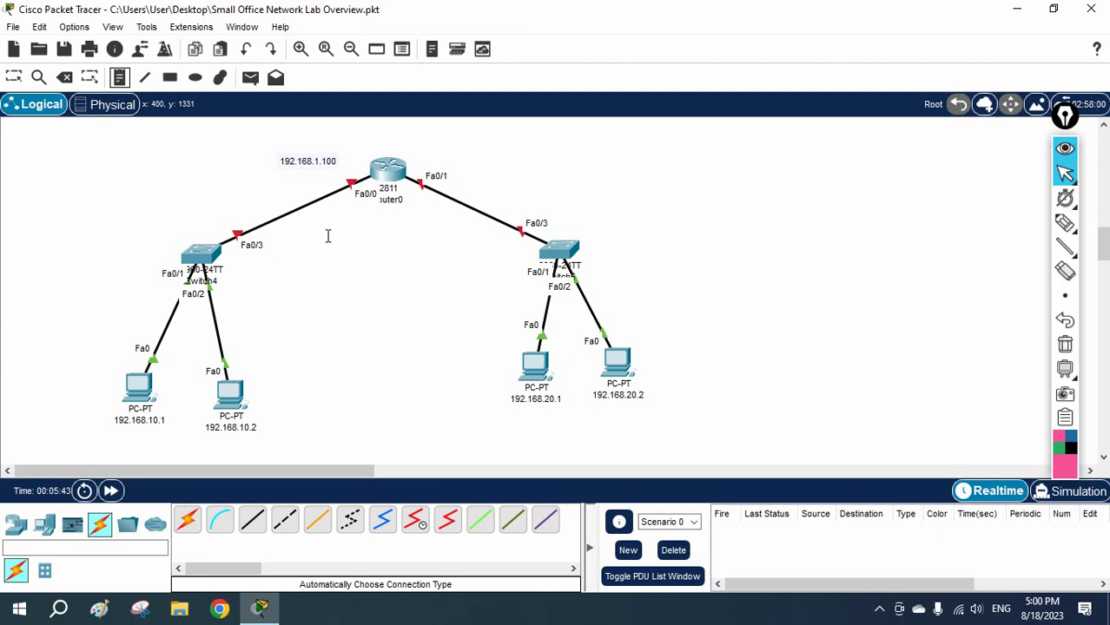
{"action": "left_click", "coordinate": [453, 162]}
{"action": "type", "text": "192.168.1.100"}
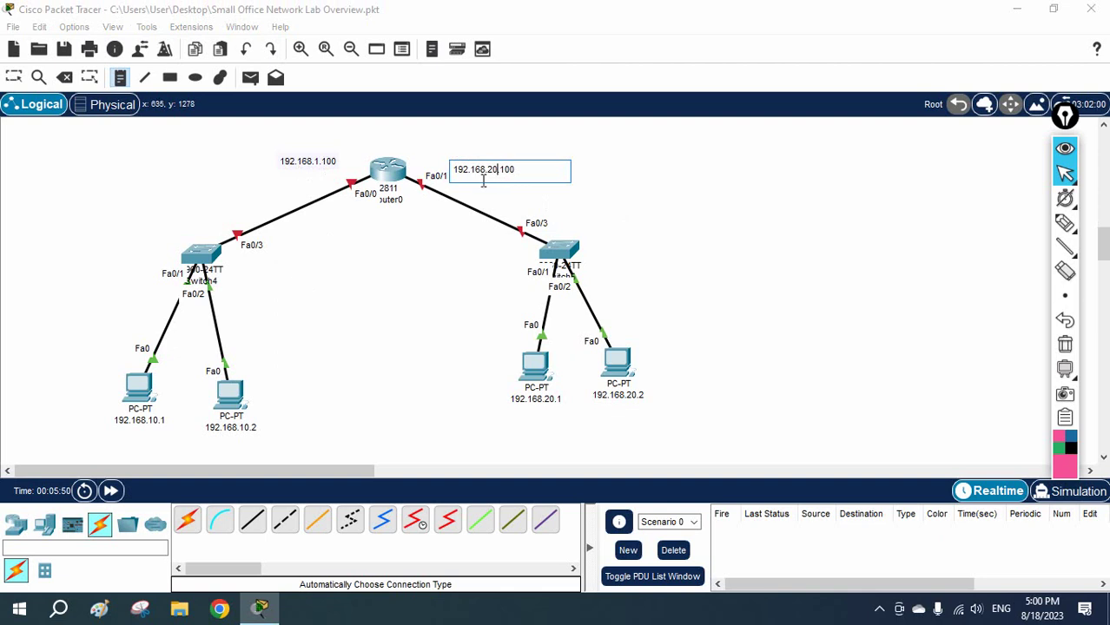
{"action": "left_click", "coordinate": [124, 153]}
{"action": "left_click", "coordinate": [13, 75]}
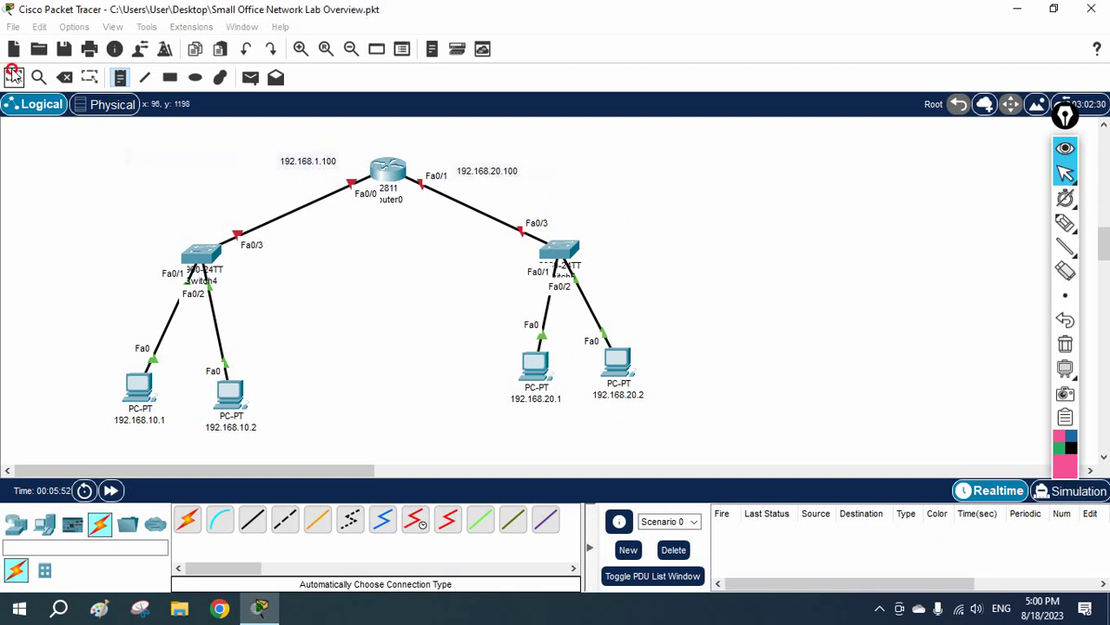
- Correct the address note beside the router's Fa0/0 port to 192.168.10.100
{"action": "double_click", "coordinate": [323, 160]}
{"action": "left_click", "coordinate": [317, 162]}
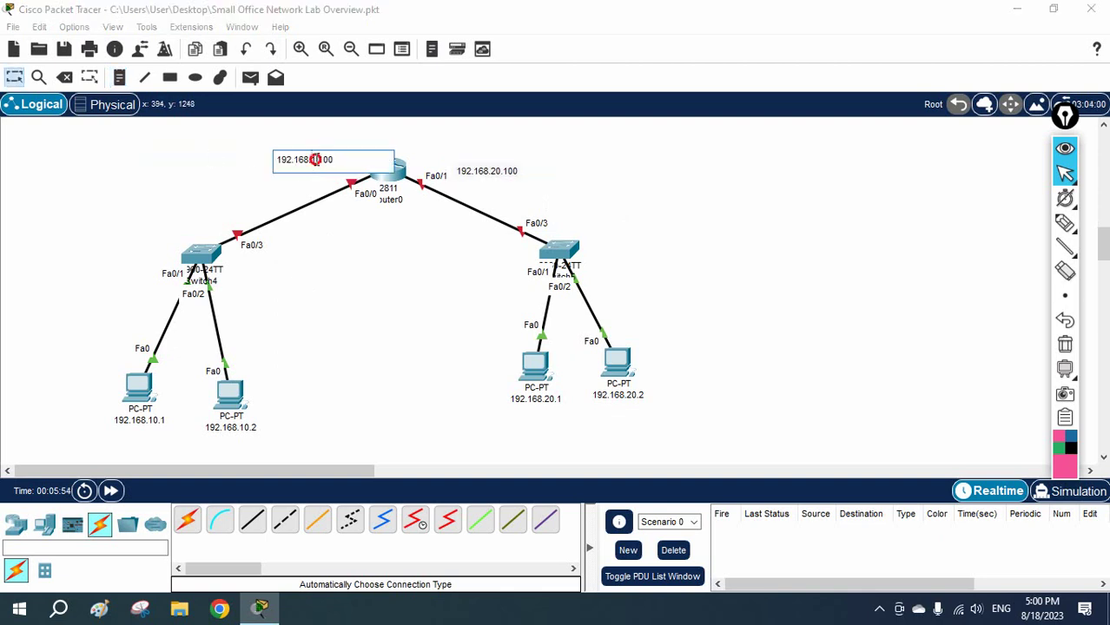
{"action": "type", "text": "0"}
{"action": "left_click", "coordinate": [453, 298]}
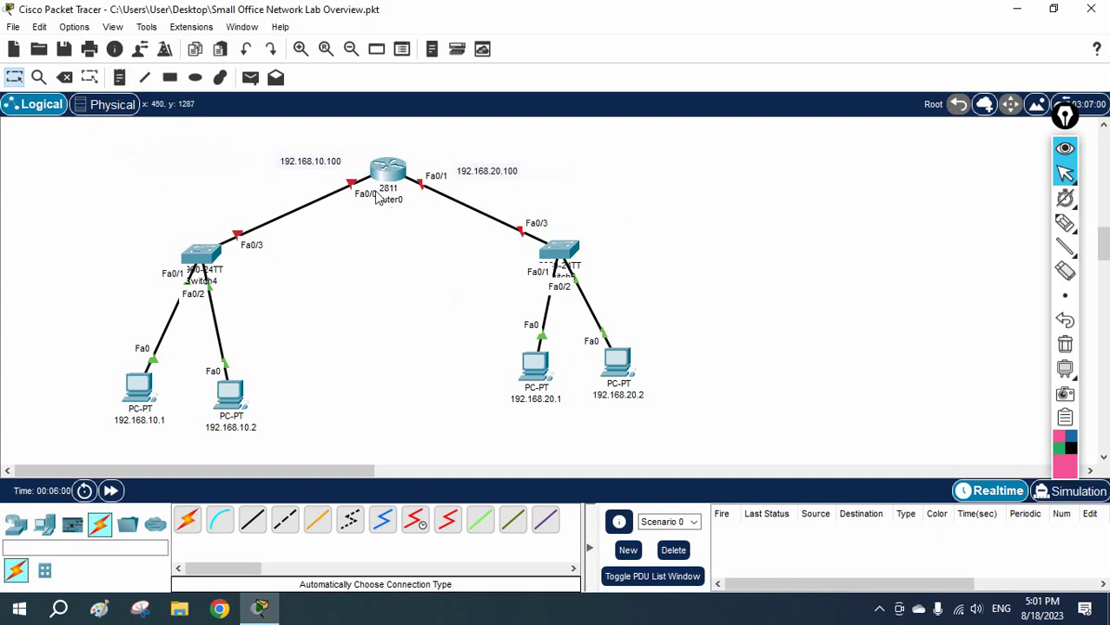
- Start a continuous ping (ping -t) to 192.168.20.1 from the 192.168.10.1 PC and minimize its window
{"action": "left_click", "coordinate": [148, 388]}
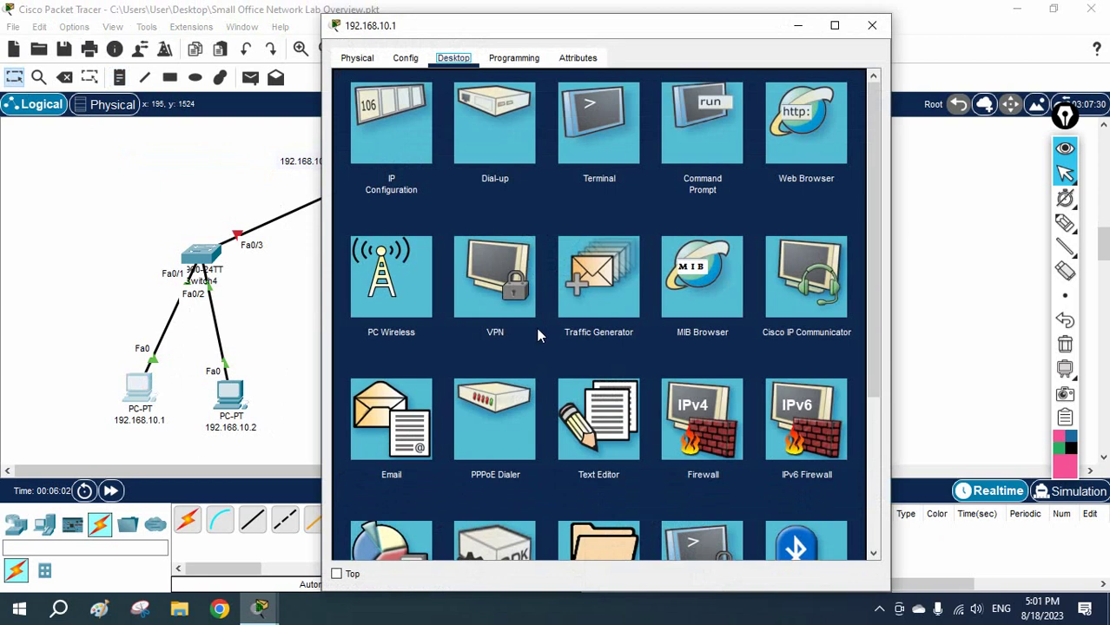
{"action": "left_click", "coordinate": [669, 121]}
{"action": "key", "text": "Return"}
{"action": "key", "text": "Return"}
{"action": "key", "text": "Return"}
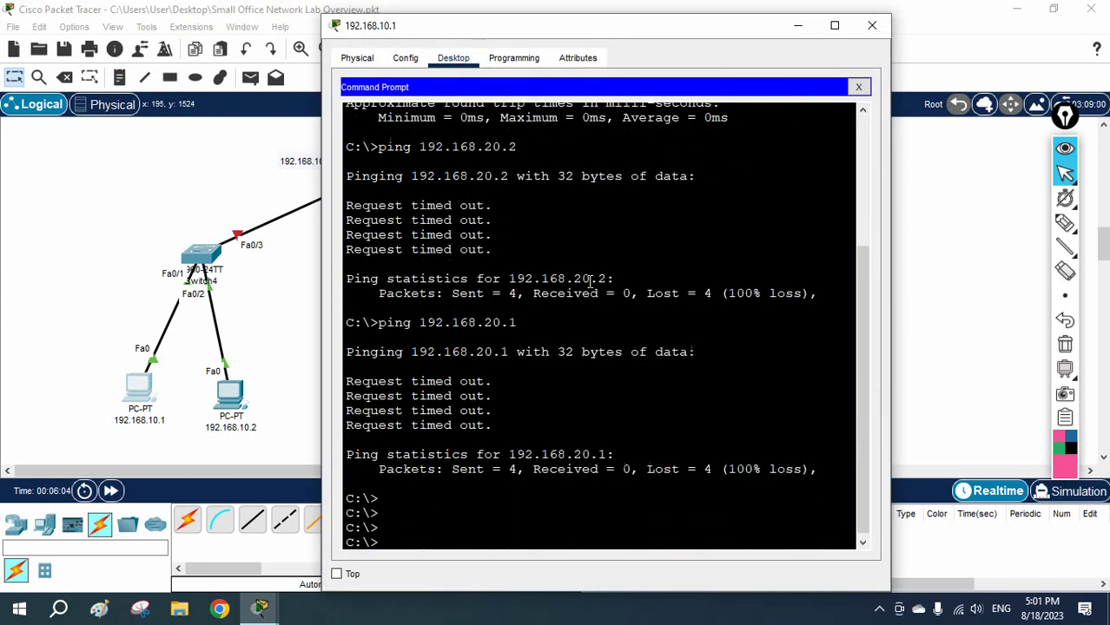
{"action": "key", "text": "Up"}
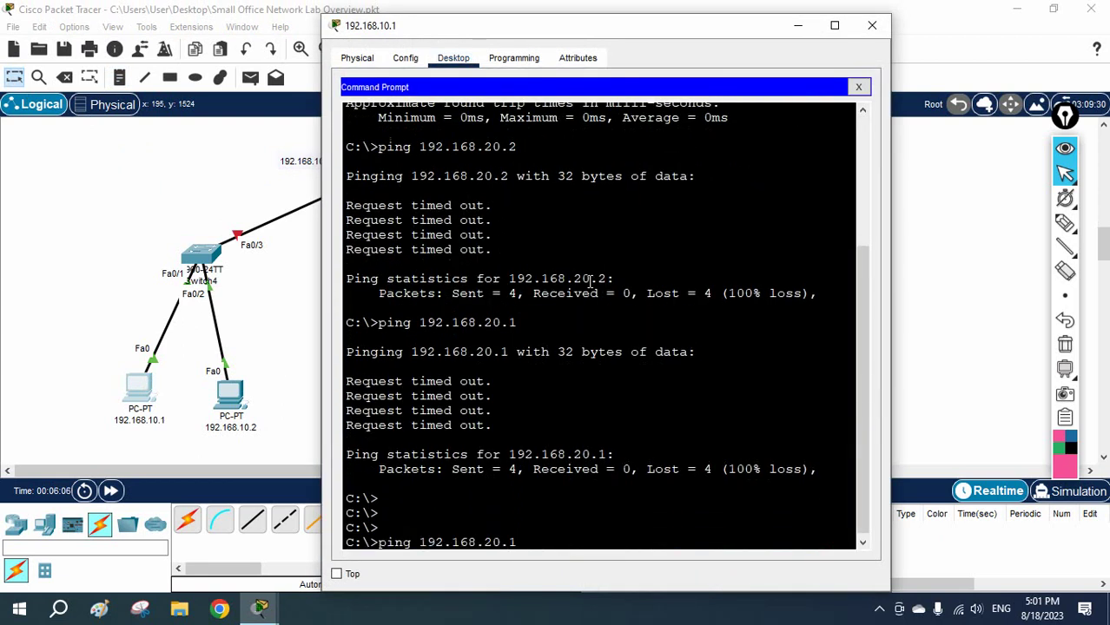
{"action": "key", "text": "Left"}
{"action": "key", "text": "Left"}
{"action": "key", "text": "Left"}
{"action": "key", "text": "Left"}
{"action": "key", "text": "Left"}
{"action": "key", "text": "Left"}
{"action": "key", "text": "Left"}
{"action": "key", "text": "Left"}
{"action": "key", "text": "Left"}
{"action": "key", "text": "Left"}
{"action": "key", "text": "Left"}
{"action": "key", "text": "Left"}
{"action": "type", "text": "-t"}
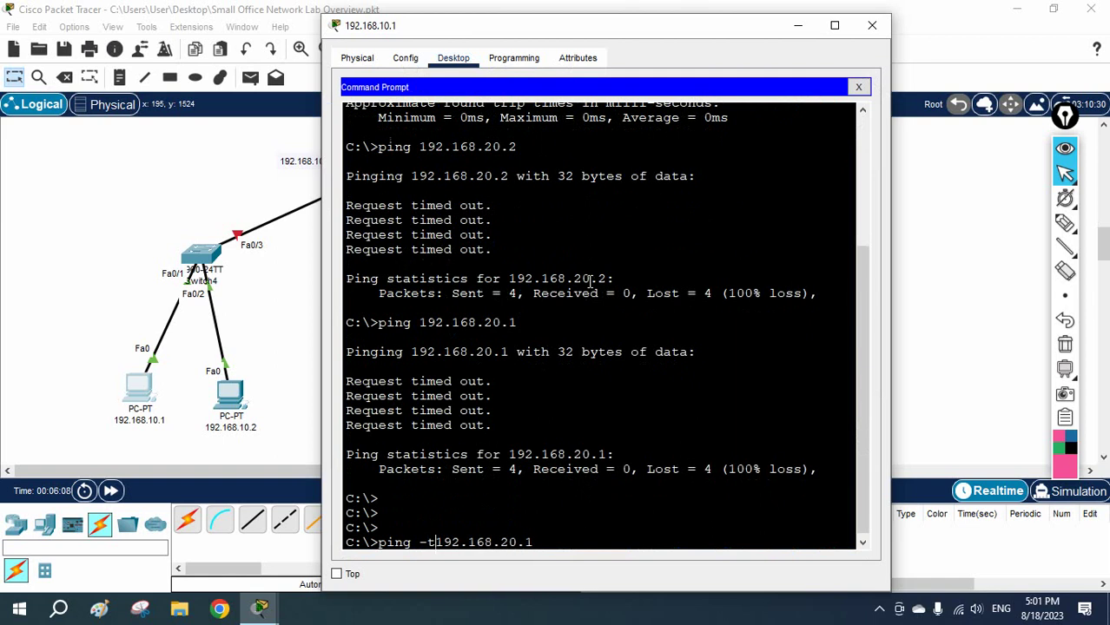
{"action": "key", "text": "Return"}
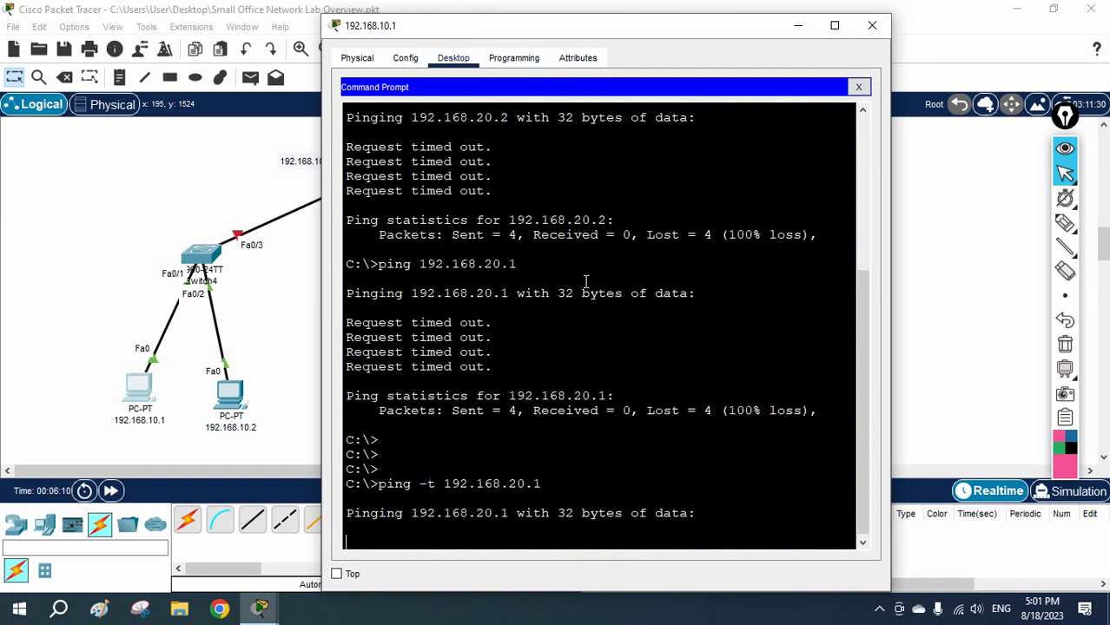
{"action": "left_click", "coordinate": [798, 25]}
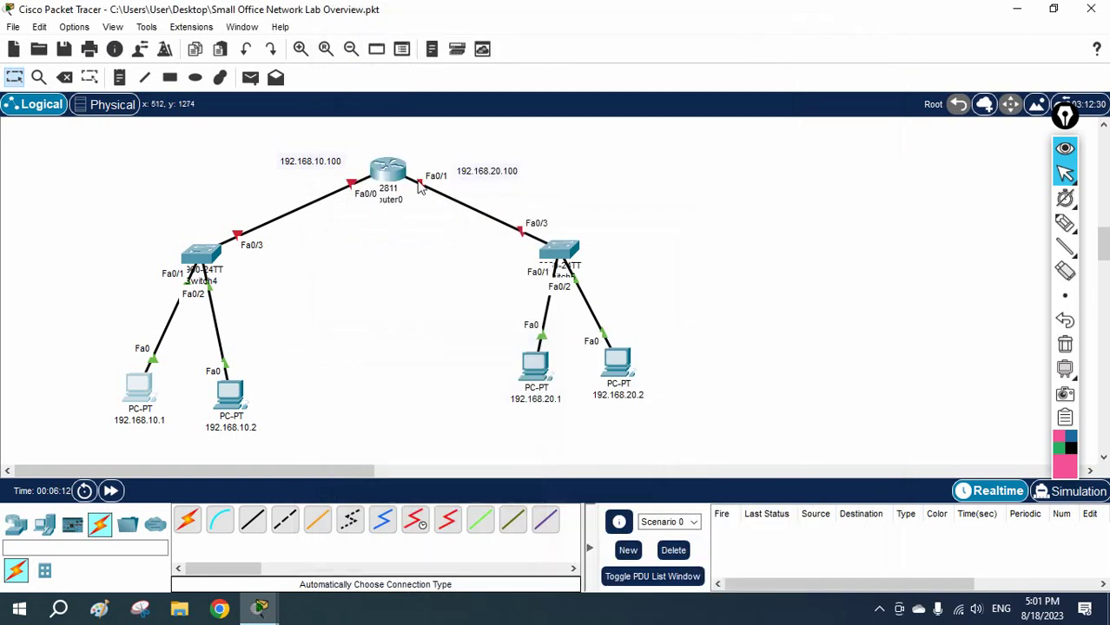
- Open the 2811 router's command-line interface, widen it to examine the console text, and close it
{"action": "left_click_drag", "start_coordinate": [280, 470], "coordinate": [309, 472]}
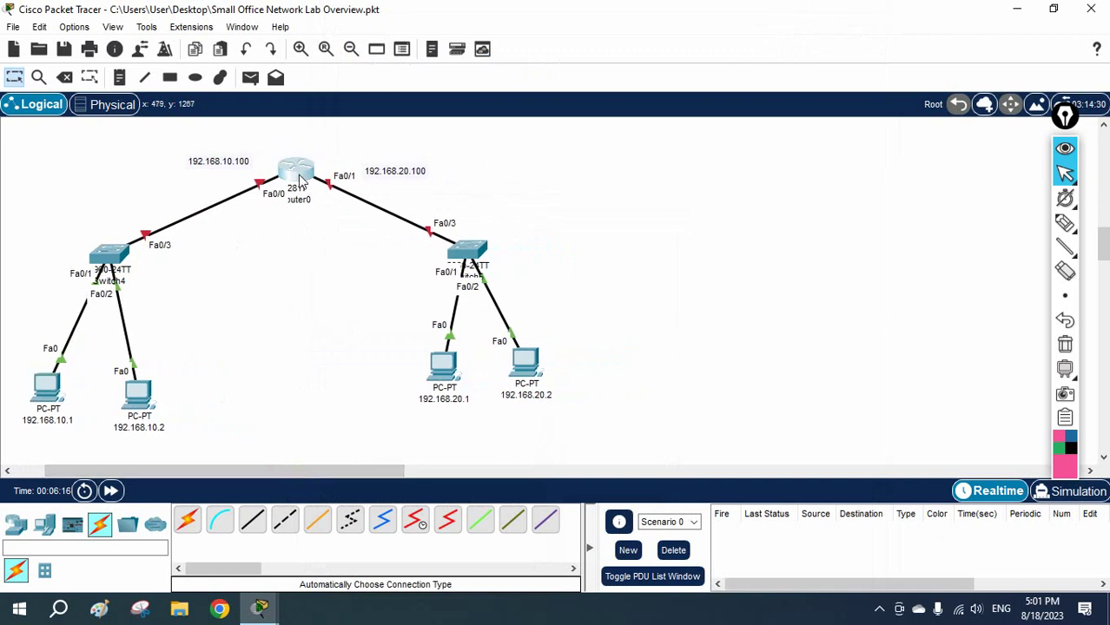
{"action": "left_click", "coordinate": [295, 171]}
{"action": "left_click", "coordinate": [444, 58]}
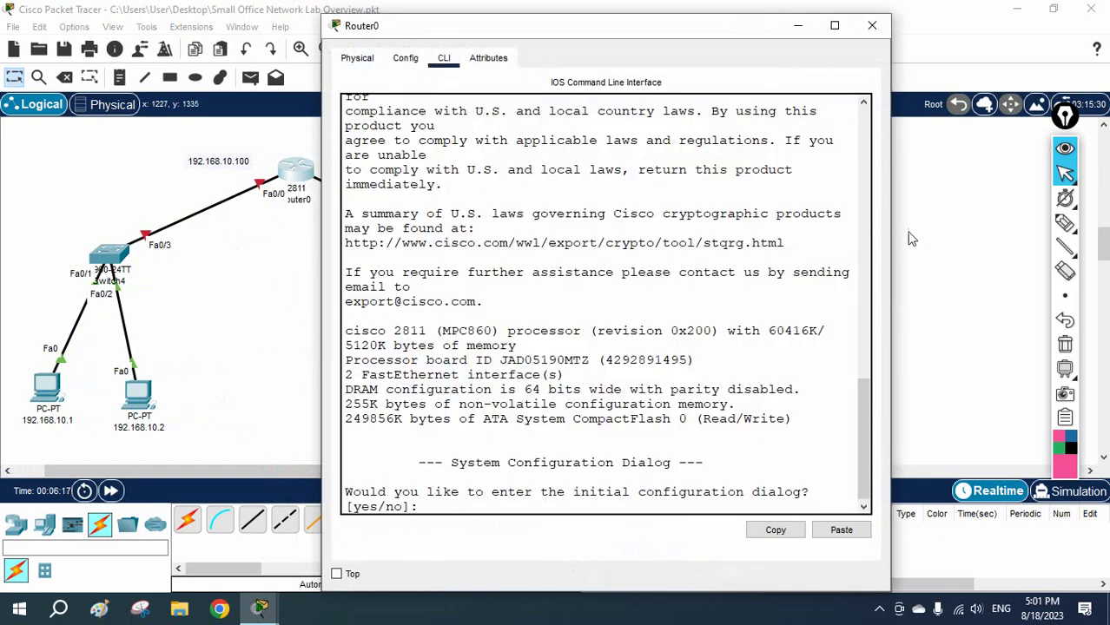
{"action": "left_click_drag", "start_coordinate": [891, 224], "coordinate": [1068, 224]}
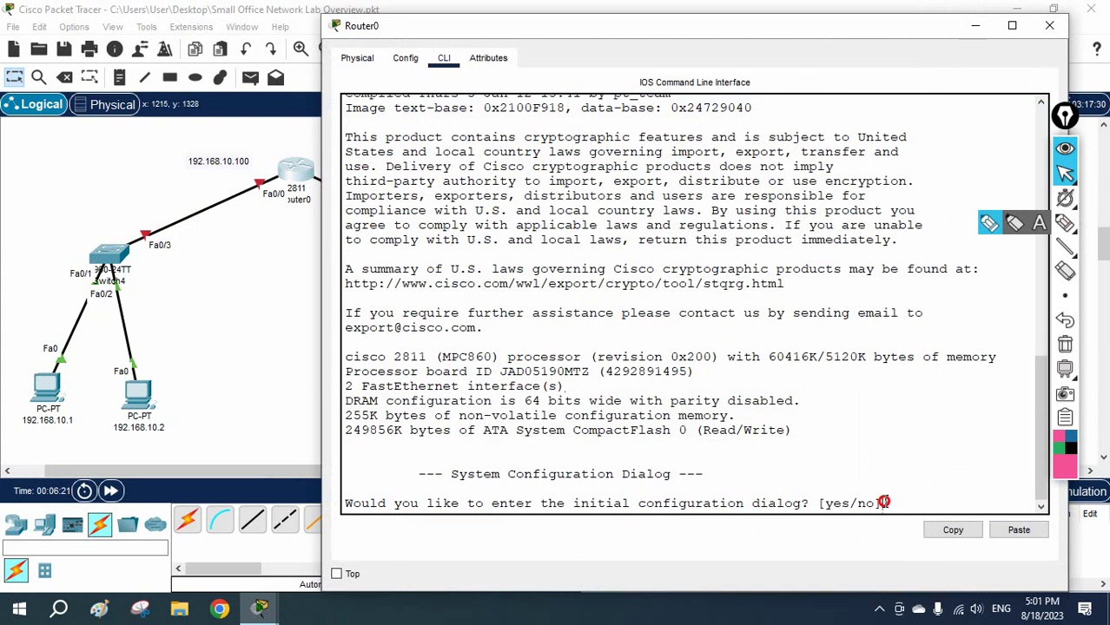
{"action": "left_click_drag", "start_coordinate": [883, 503], "coordinate": [839, 417]}
{"action": "left_click", "coordinate": [1049, 25]}
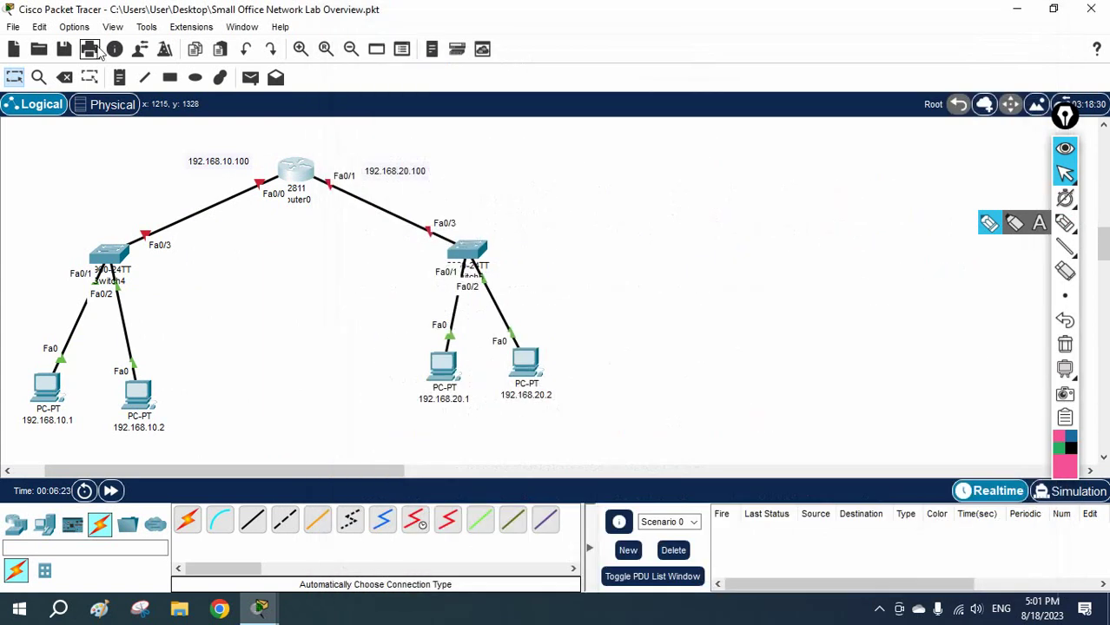
- Set the Router IOS text color to Blue in the font preferences and apply it
{"action": "left_click", "coordinate": [73, 27]}
{"action": "left_click", "coordinate": [84, 47]}
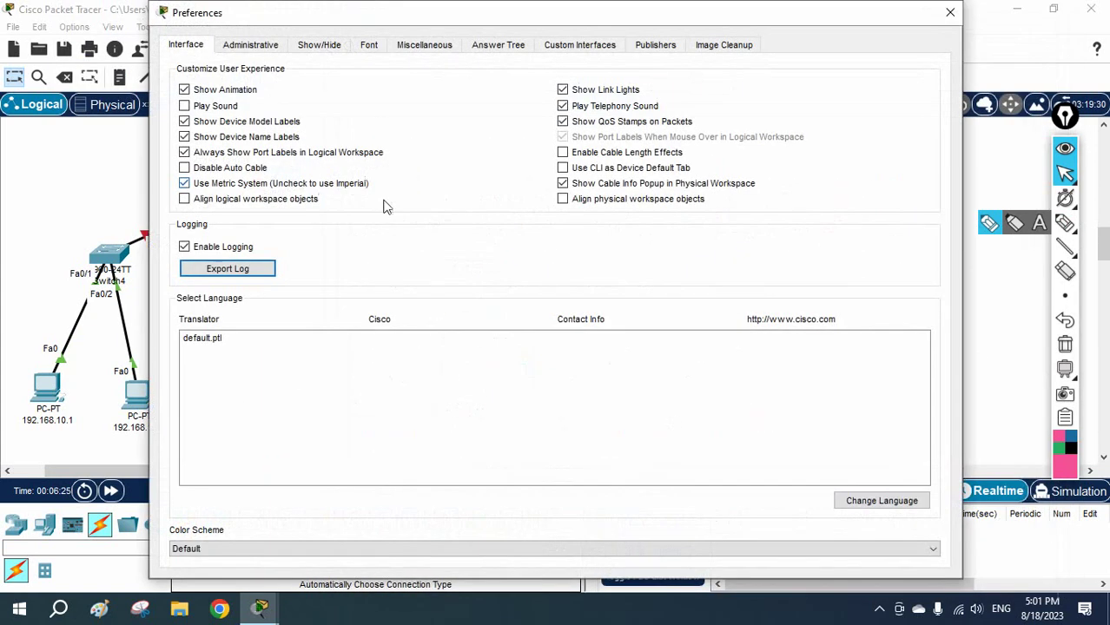
{"action": "left_click", "coordinate": [421, 48]}
{"action": "left_click", "coordinate": [368, 45]}
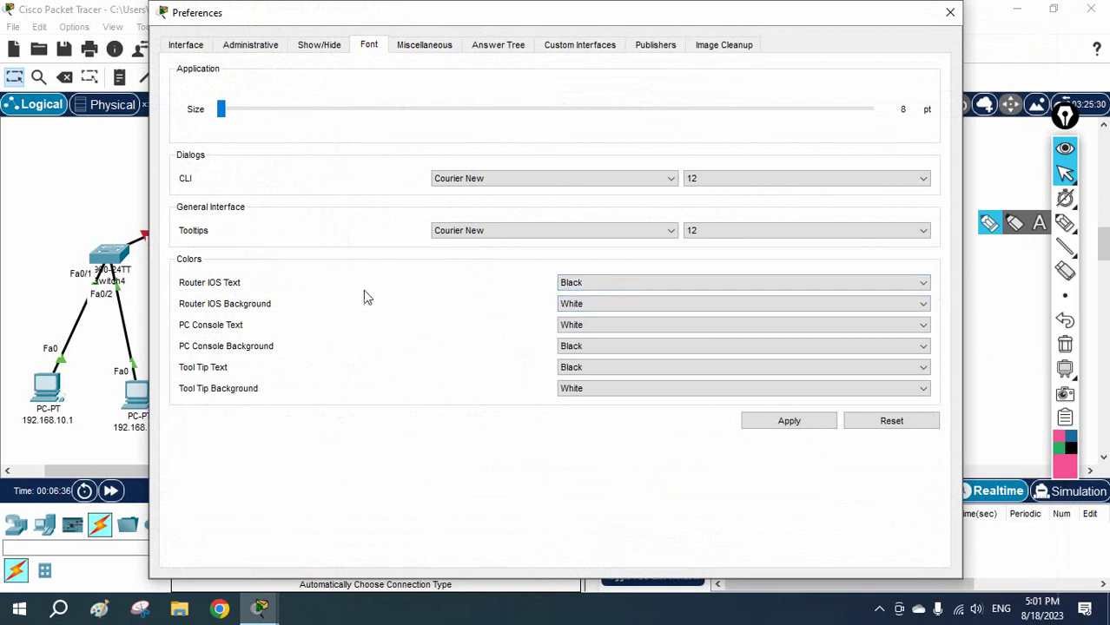
{"action": "left_click", "coordinate": [597, 288]}
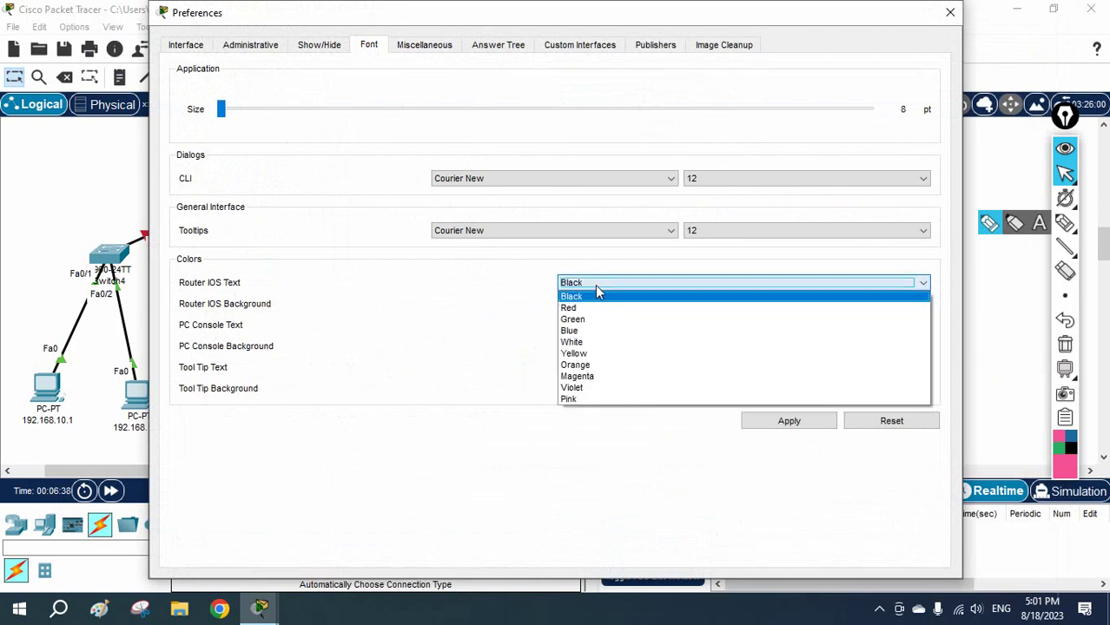
{"action": "left_click", "coordinate": [589, 332]}
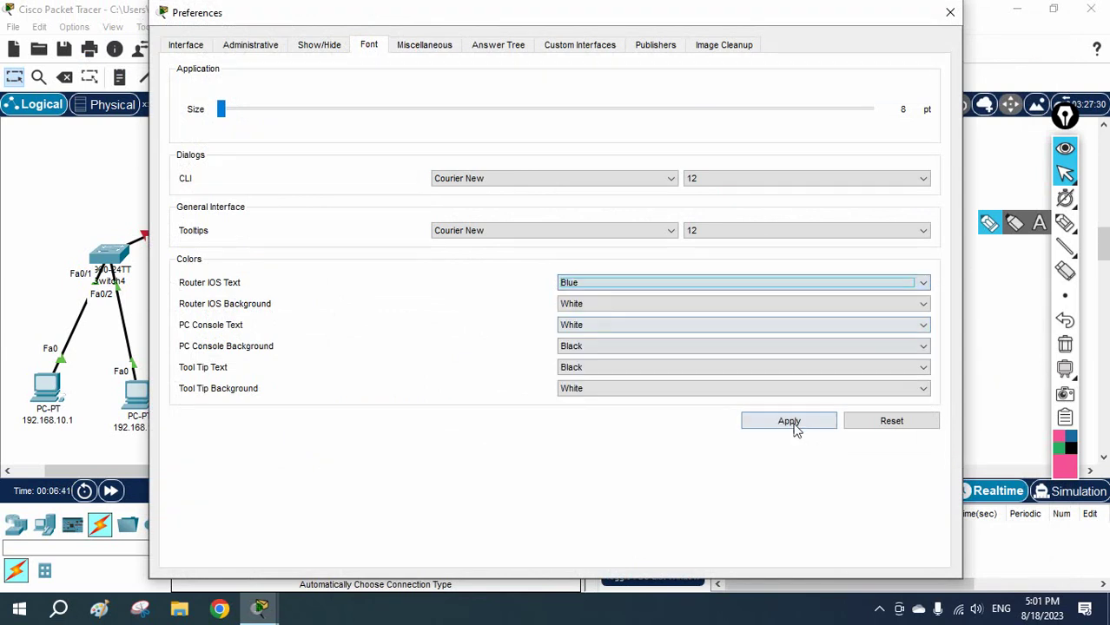
{"action": "left_click", "coordinate": [791, 422]}
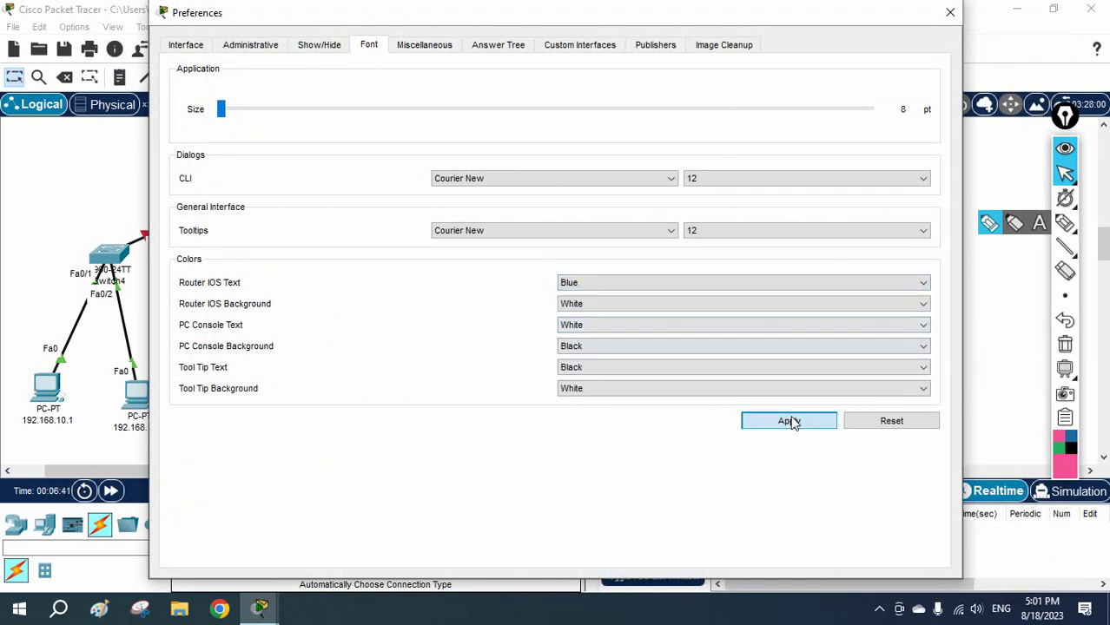
- Close the preferences, open the 2811 router's command-line interface and widen it to check the console text color
{"action": "left_click", "coordinate": [950, 13]}
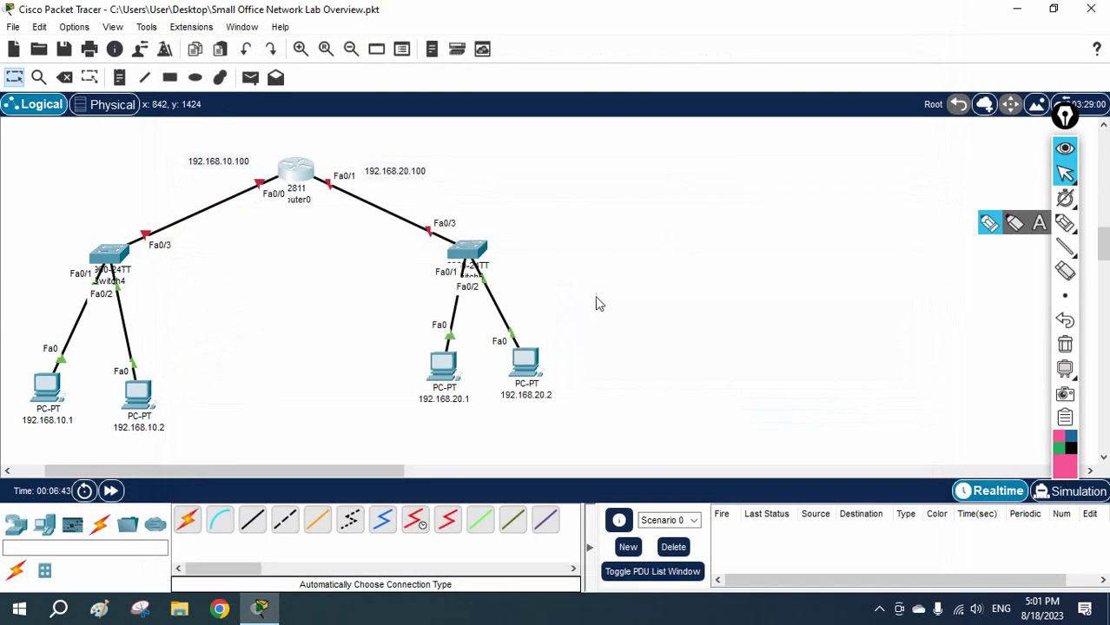
{"action": "left_click", "coordinate": [289, 173]}
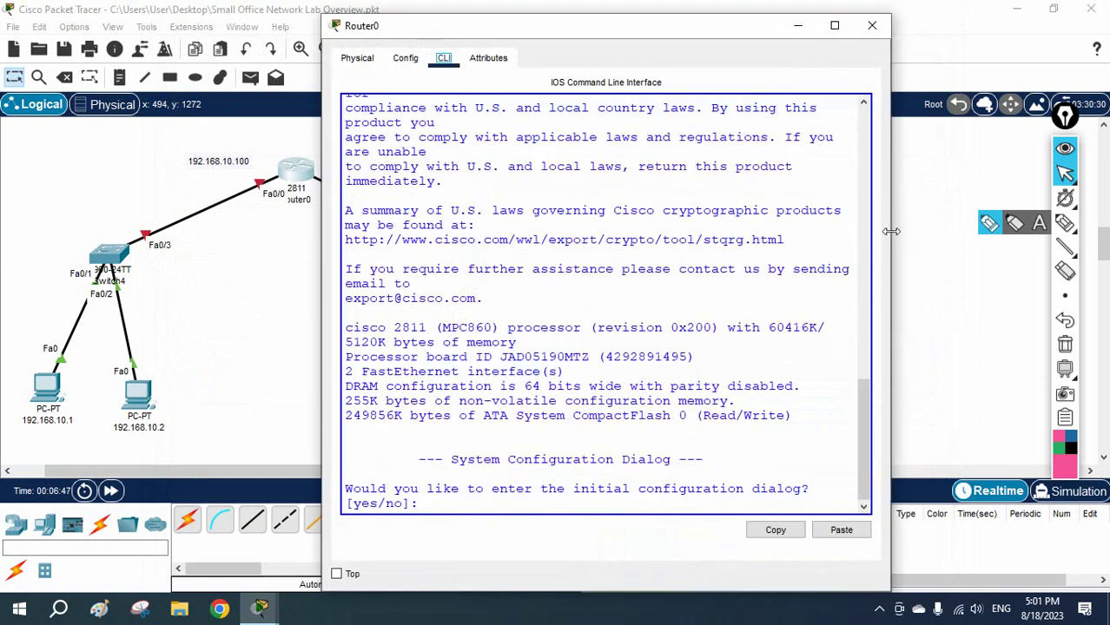
{"action": "left_click_drag", "start_coordinate": [891, 243], "coordinate": [1109, 243]}
{"action": "left_click_drag", "start_coordinate": [651, 35], "coordinate": [724, 34]}
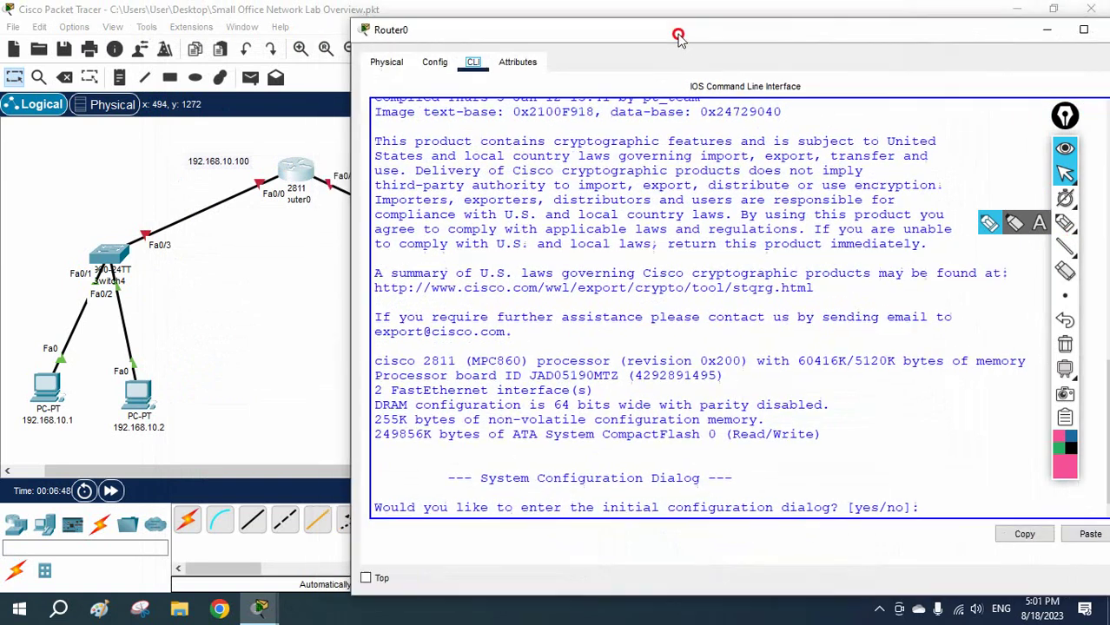
{"action": "left_click", "coordinate": [119, 177]}
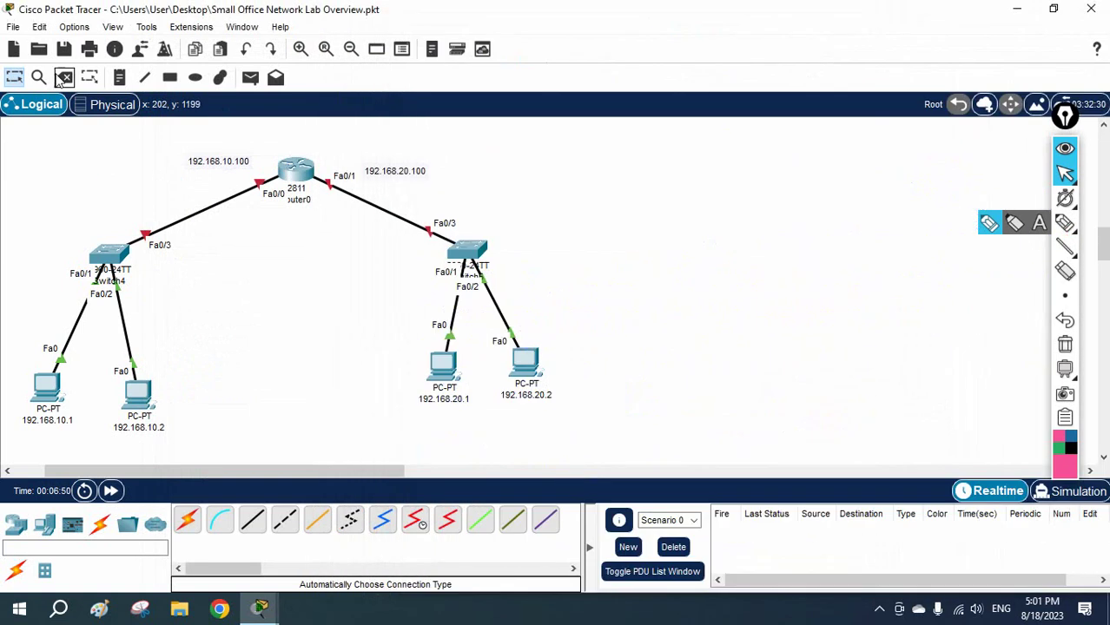
- Set the Router IOS text color to Red in the font preferences, apply it, and check it in the router's widened console
{"action": "left_click", "coordinate": [74, 27]}
{"action": "left_click", "coordinate": [282, 174]}
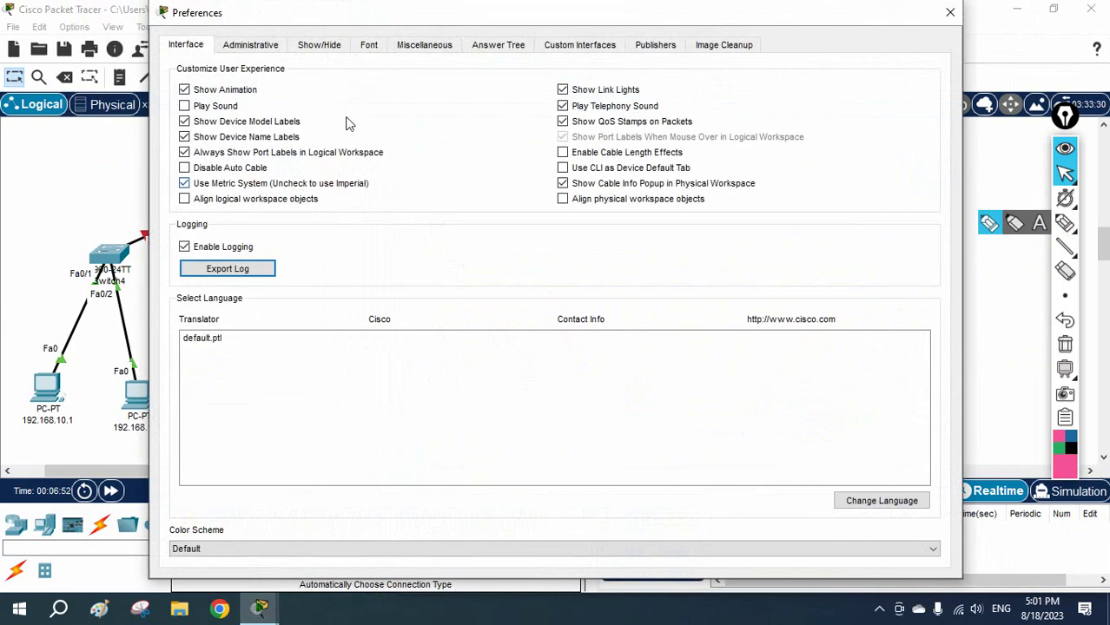
{"action": "left_click", "coordinate": [369, 45]}
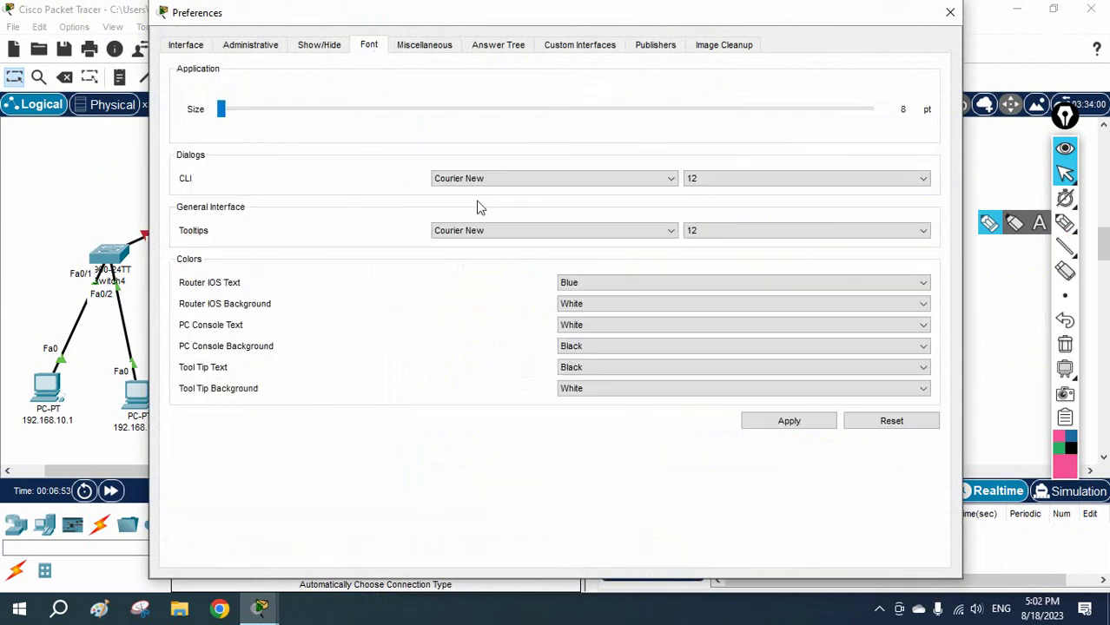
{"action": "left_click", "coordinate": [578, 285]}
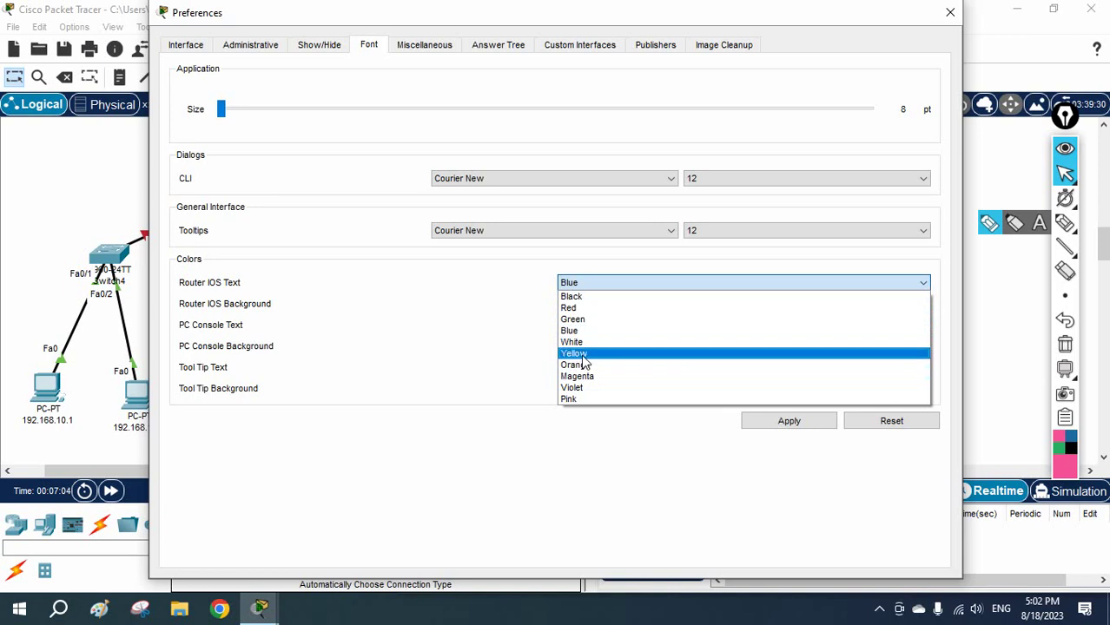
{"action": "left_click", "coordinate": [588, 310]}
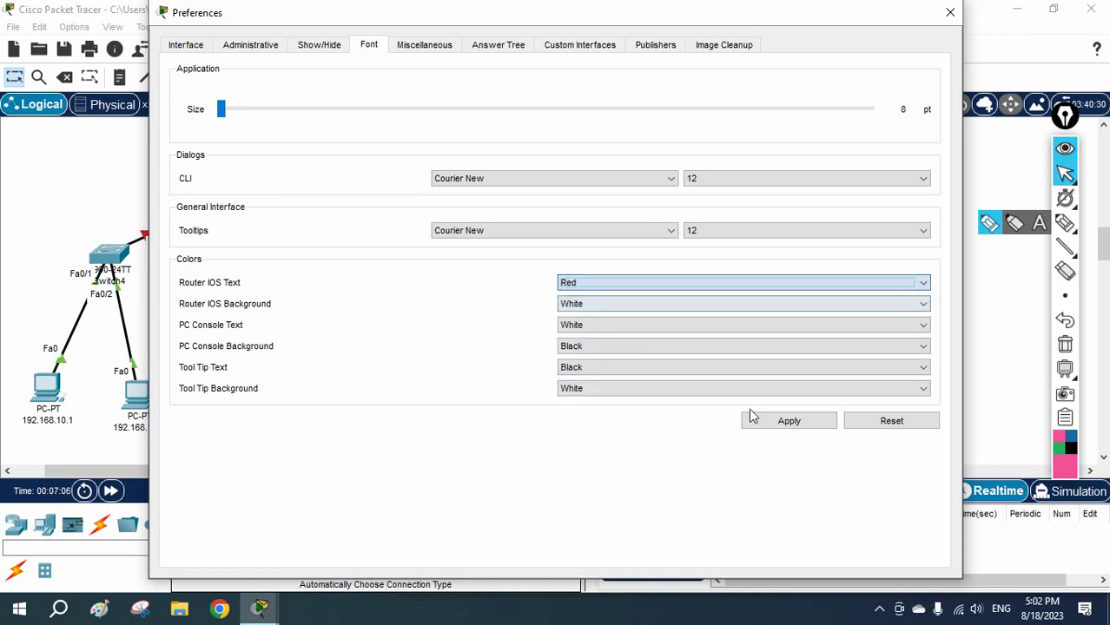
{"action": "left_click", "coordinate": [788, 425]}
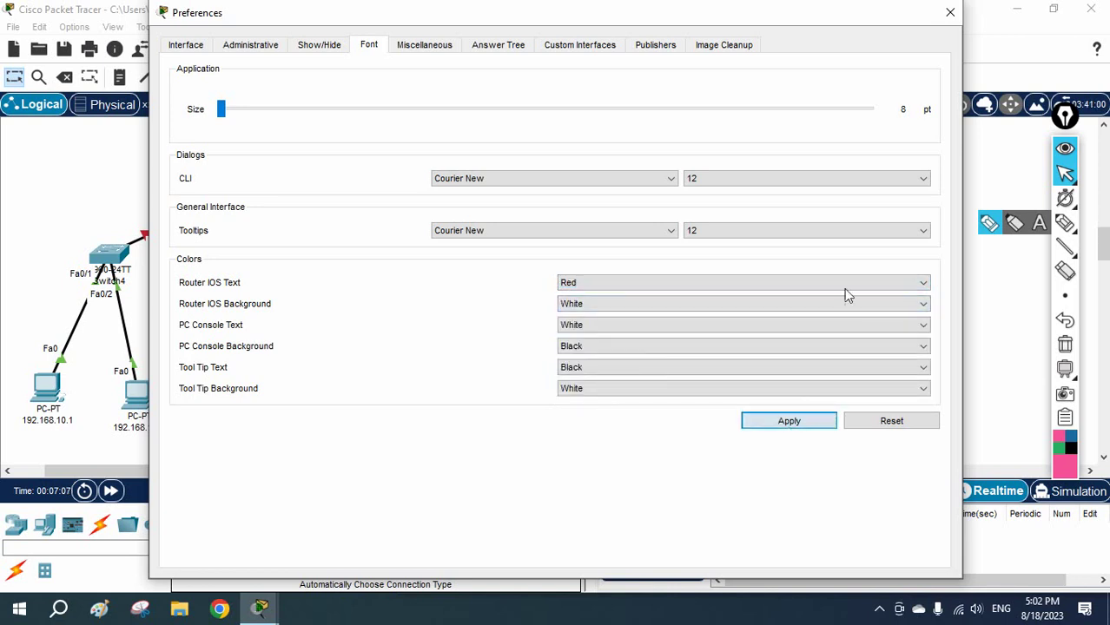
{"action": "left_click", "coordinate": [950, 12]}
{"action": "left_click", "coordinate": [297, 185]}
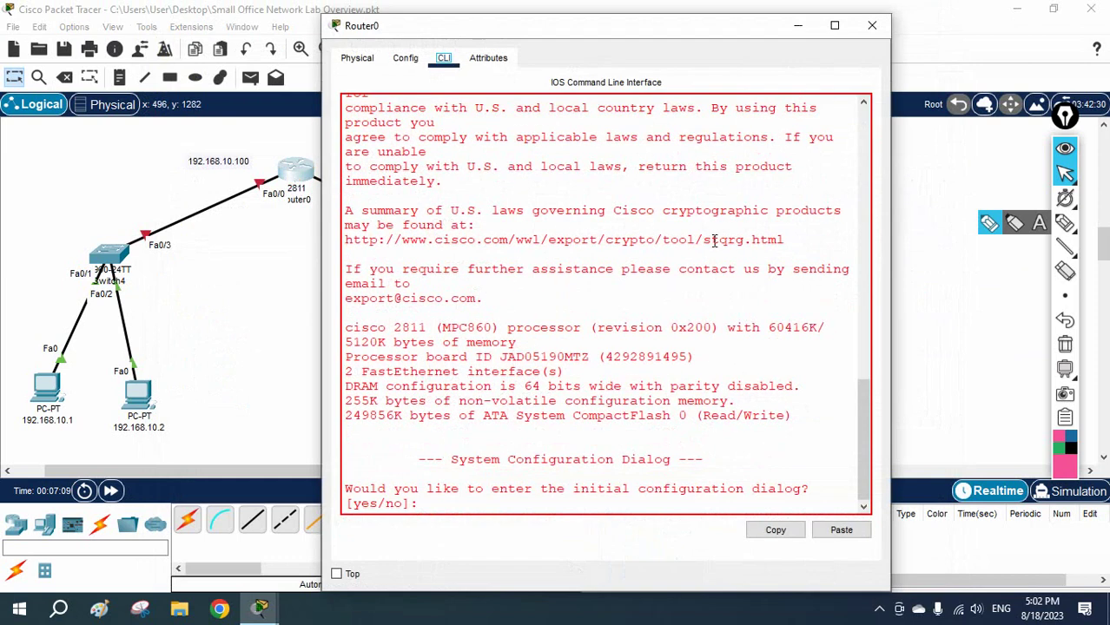
{"action": "left_click_drag", "start_coordinate": [881, 219], "coordinate": [1098, 219]}
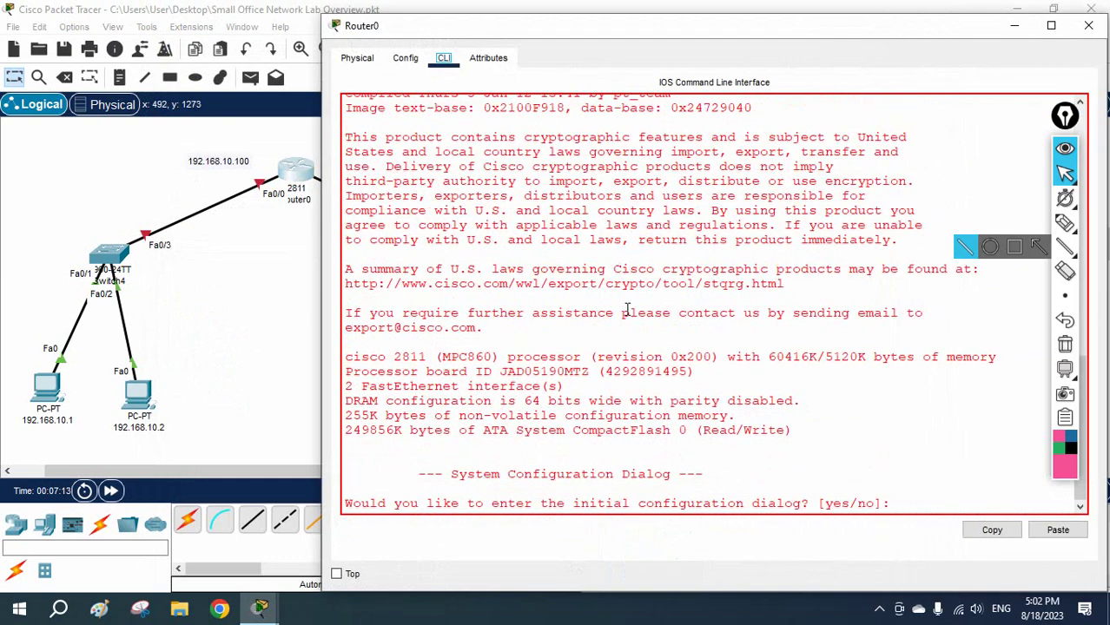
- Set the Router IOS text color back to Blue in the font preferences, apply it, and close the preferences
{"action": "left_click", "coordinate": [74, 27]}
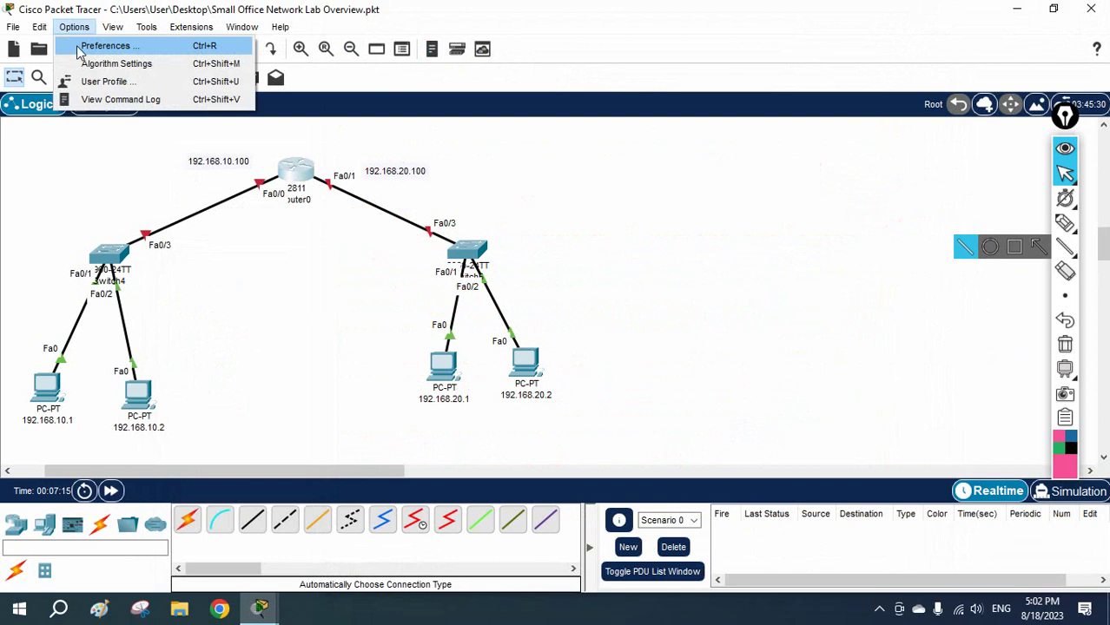
{"action": "left_click", "coordinate": [80, 48]}
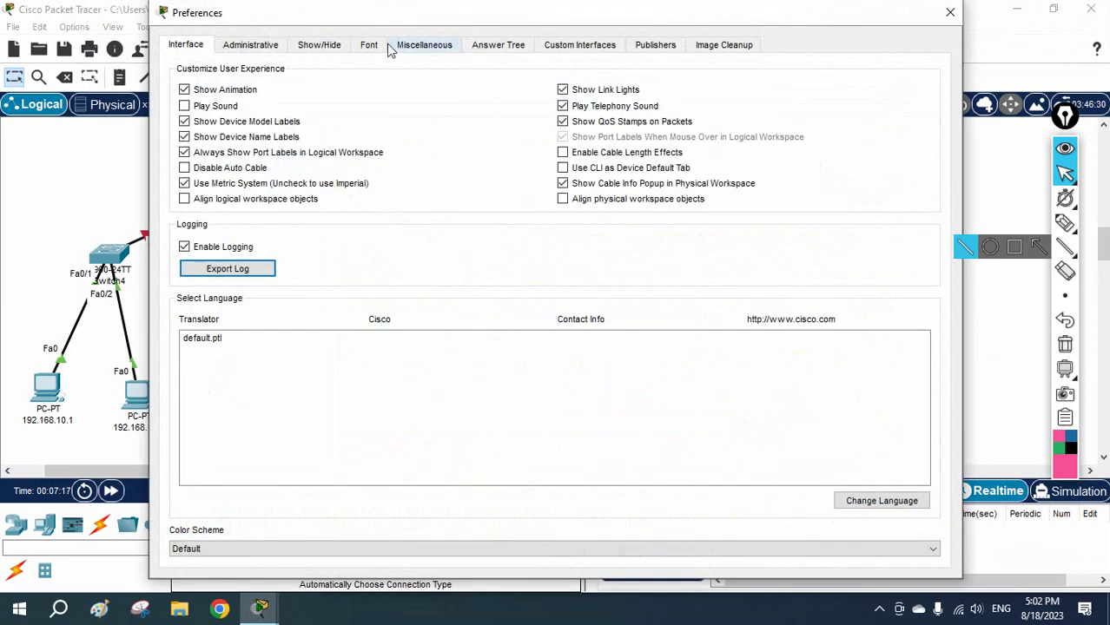
{"action": "left_click", "coordinate": [375, 46]}
{"action": "left_click", "coordinate": [613, 284]}
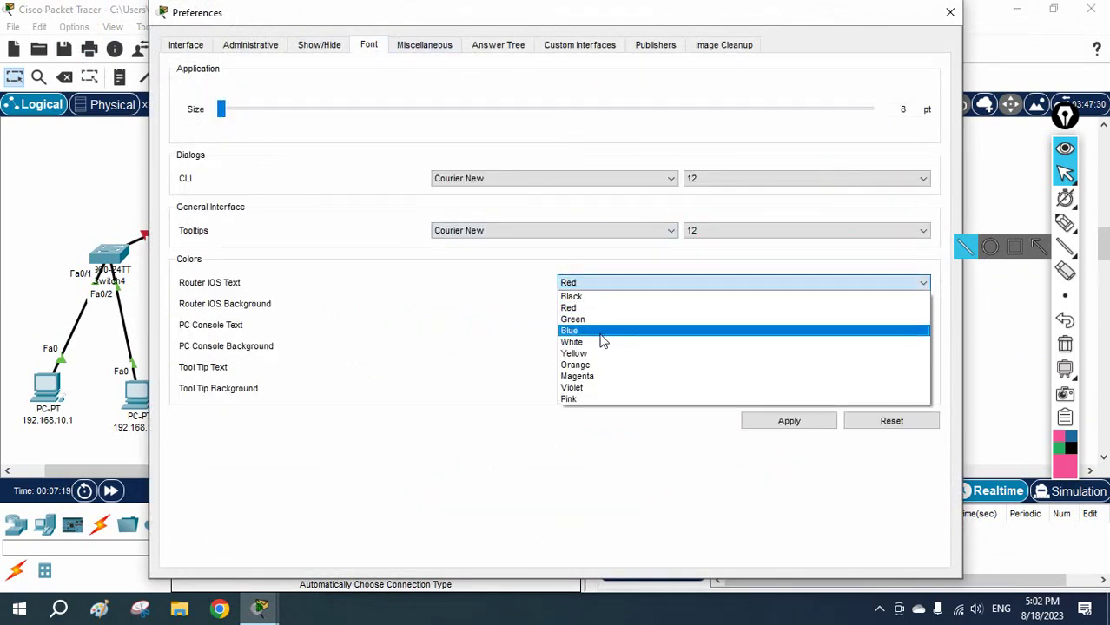
{"action": "left_click", "coordinate": [596, 333]}
{"action": "left_click", "coordinate": [782, 423]}
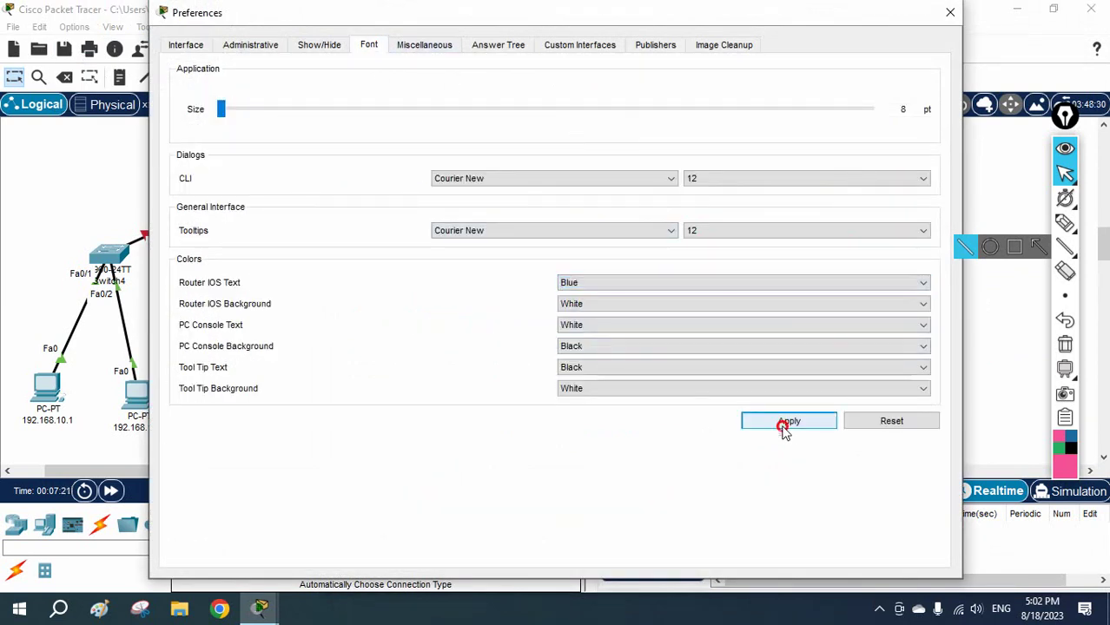
{"action": "left_click", "coordinate": [950, 13]}
- Open the 2811 router's console, decline the initial configuration dialog with no, and enter privileged EXEC mode with en
{"action": "left_click", "coordinate": [308, 170]}
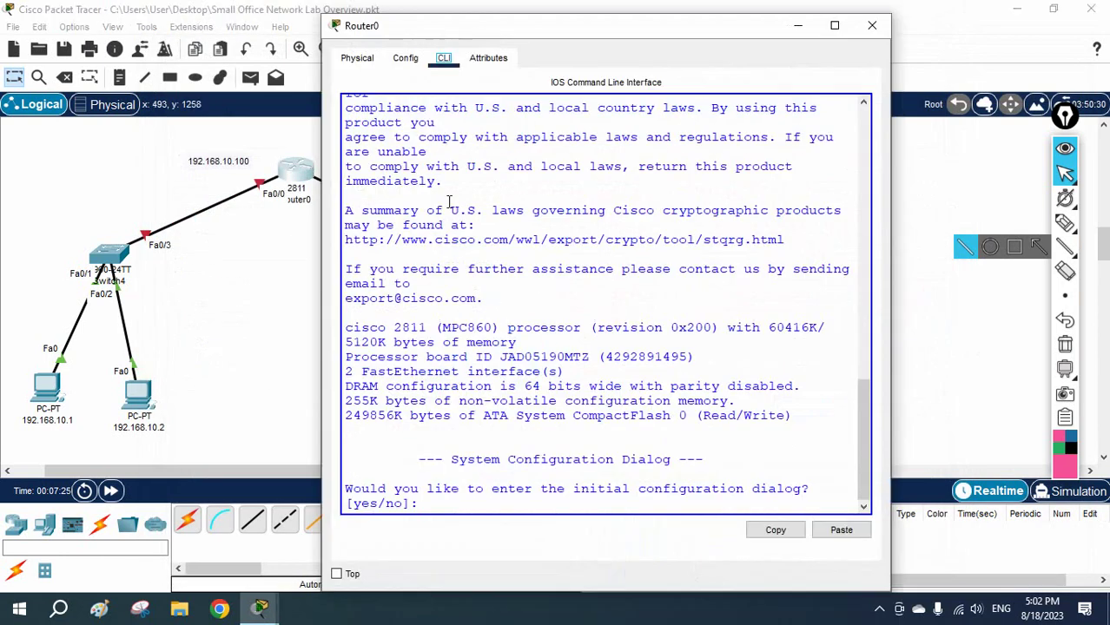
{"action": "left_click_drag", "start_coordinate": [897, 180], "coordinate": [1091, 182]}
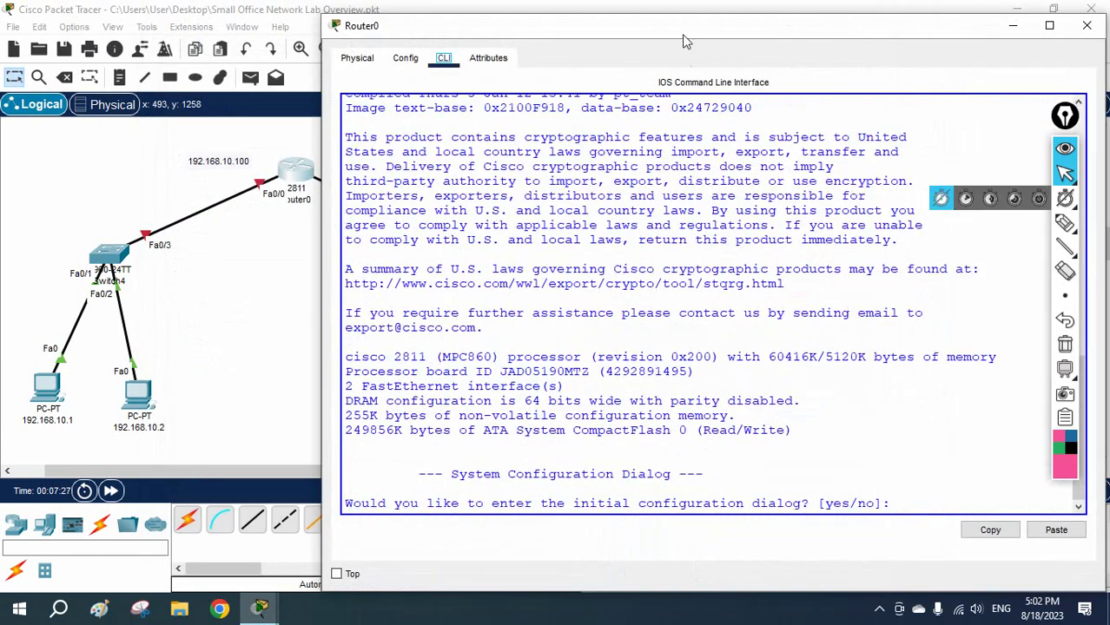
{"action": "left_click_drag", "start_coordinate": [680, 26], "coordinate": [740, 40]}
{"action": "left_click", "coordinate": [800, 317]}
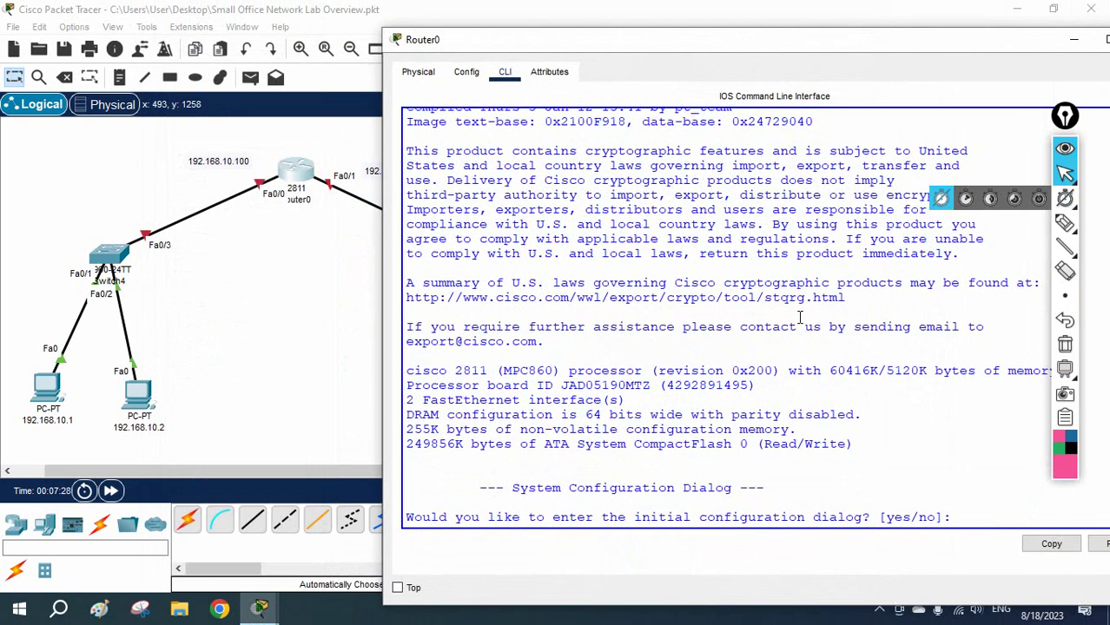
{"action": "type", "text": "no"}
{"action": "key", "text": "Return"}
{"action": "key", "text": "Return"}
{"action": "key", "text": "Return"}
{"action": "type", "text": "en"}
{"action": "key", "text": "Return"}
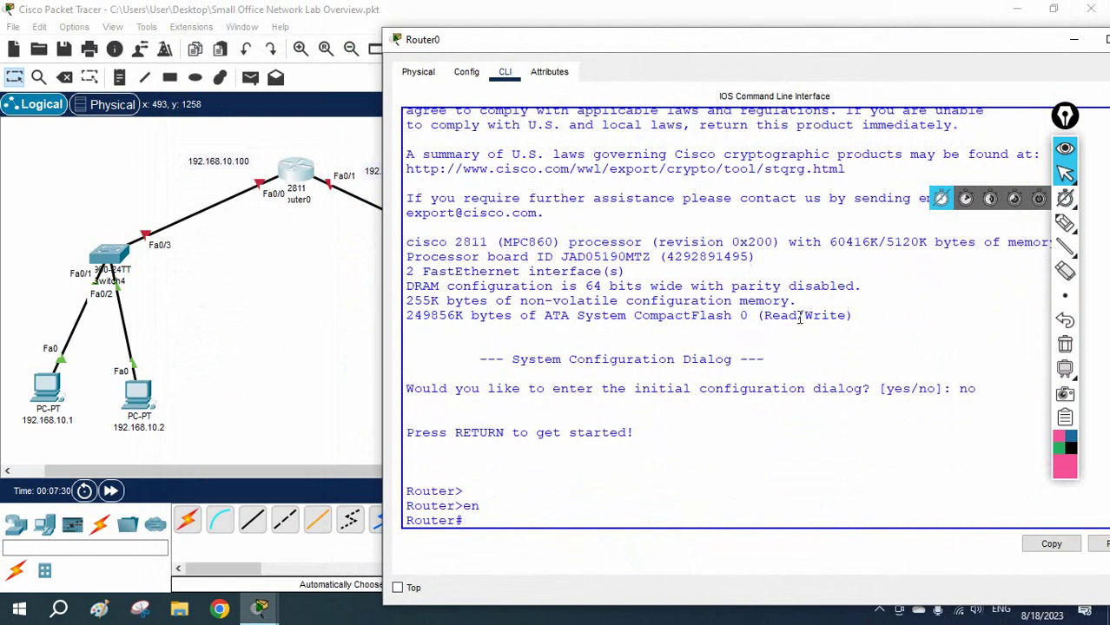
- Enter global configuration mode with config t and set the router's hostname to R1
{"action": "type", "text": "config t"}
{"action": "key", "text": "Return"}
{"action": "type", "text": "h"}
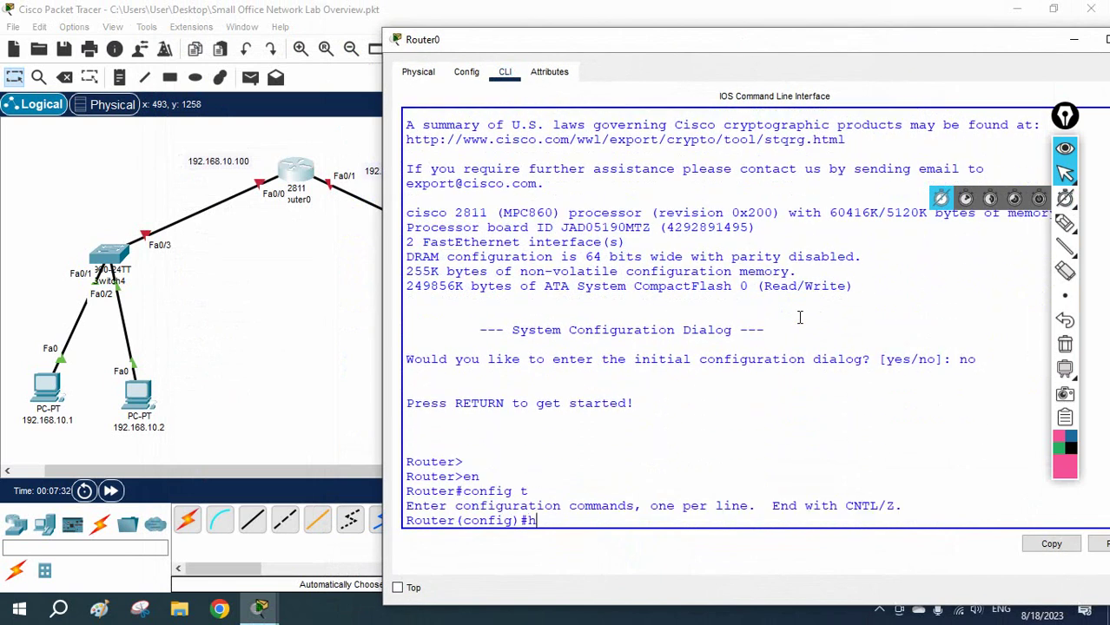
{"action": "type", "text": "ost"}
{"action": "key", "text": "Tab"}
{"action": "type", "text": "R1"}
{"action": "key", "text": "Return"}
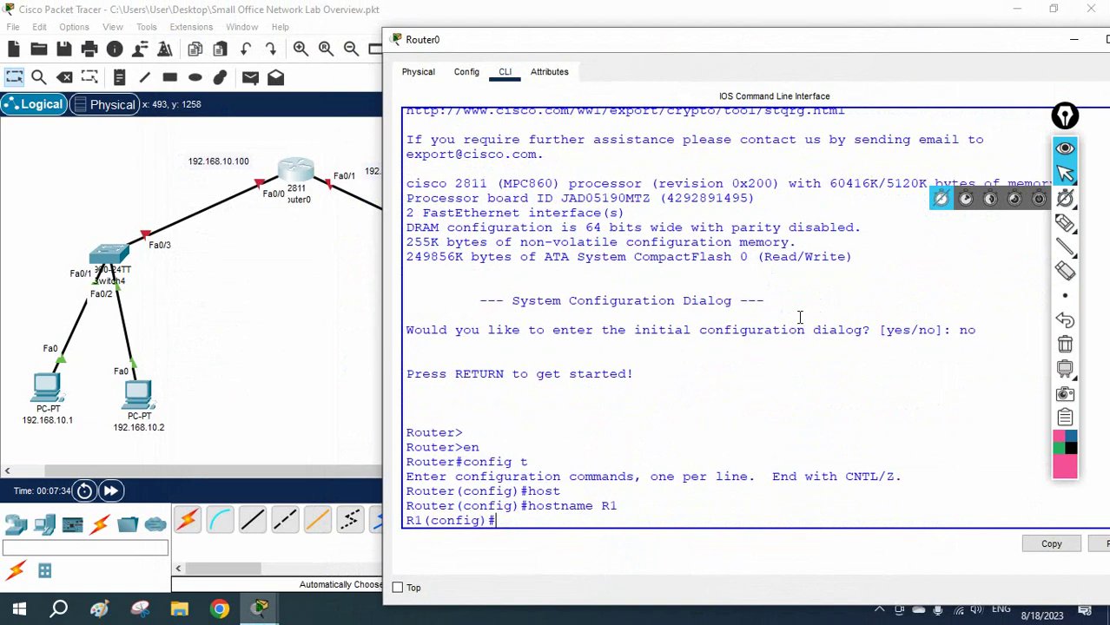
- Assign 192.168.10.100 with mask 255.255.255.0 to interface f0/0 and enable it with no sh
{"action": "type", "text": "int f0/0"}
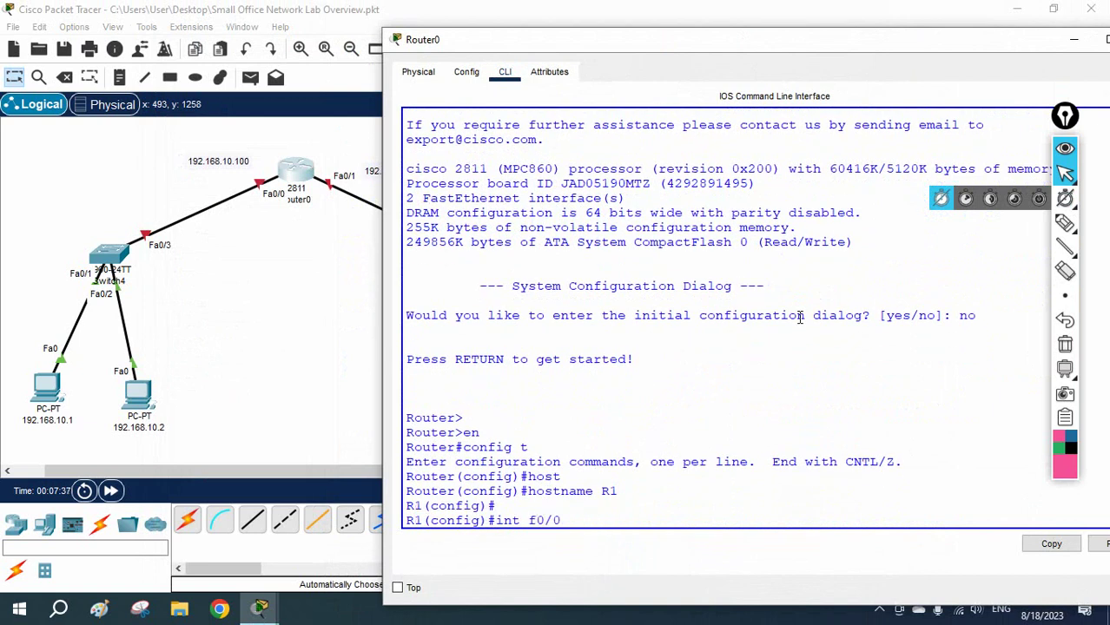
{"action": "key", "text": "Return"}
{"action": "type", "text": "ip "}
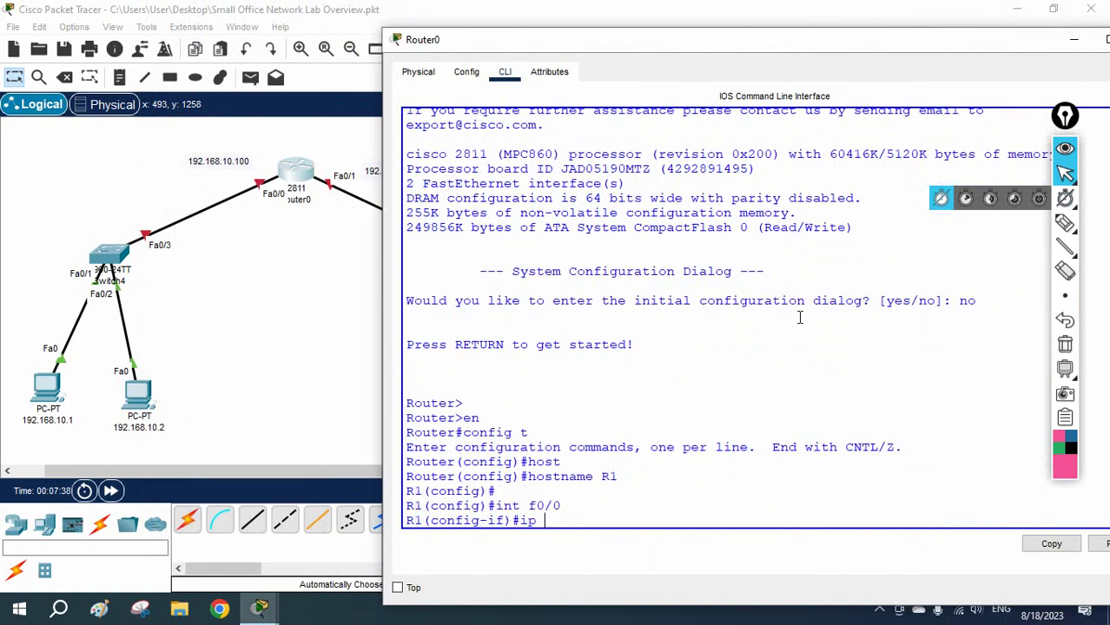
{"action": "type", "text": "add 192.168.10.100 255.255.255.0"}
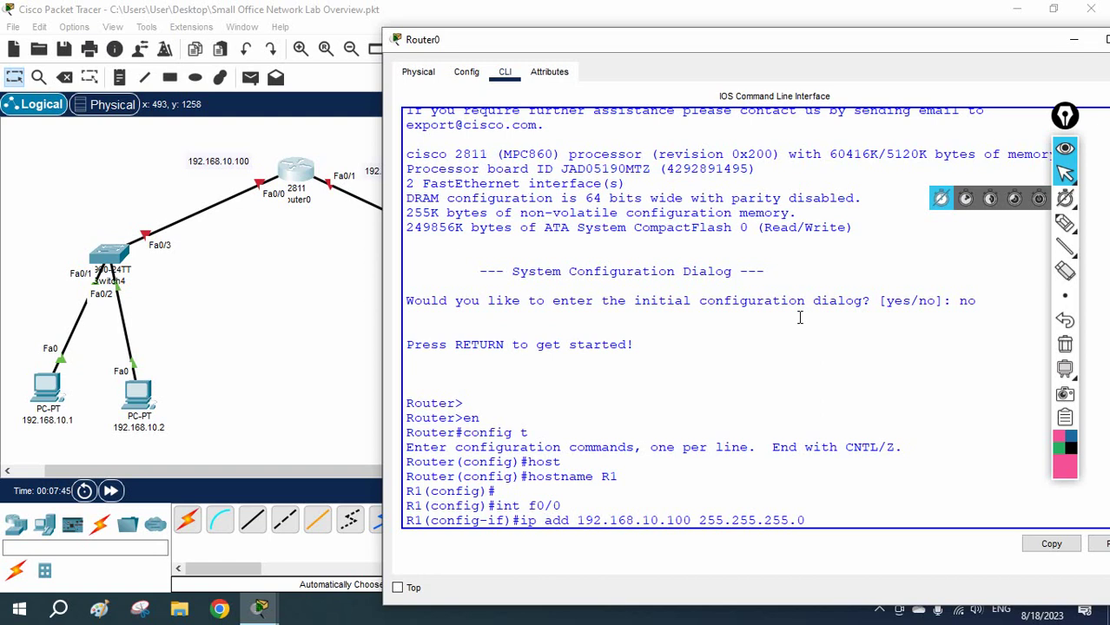
{"action": "key", "text": "Return"}
{"action": "type", "text": "no sh"}
{"action": "key", "text": "Return"}
{"action": "key", "text": "Return"}
{"action": "key", "text": "Return"}
{"action": "key", "text": "Return"}
{"action": "key", "text": "Return"}
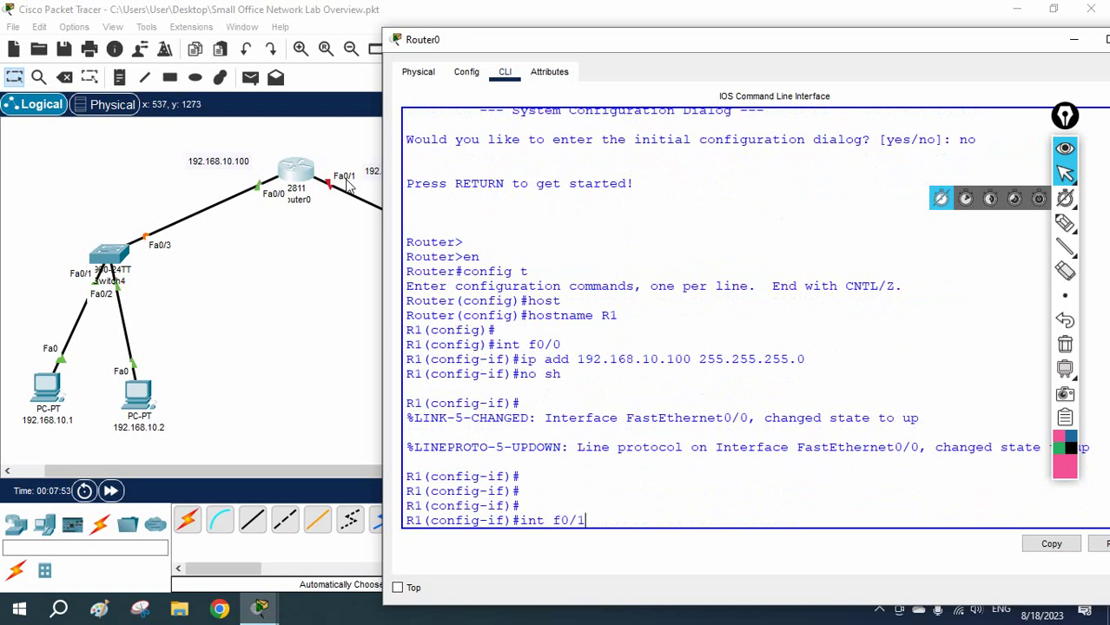
- Assign 192.168.20.100 with mask 255.255.255.0 to interface f0/1 and enable it with no sh
{"action": "type", "text": "int f0/1"}
{"action": "key", "text": "Return"}
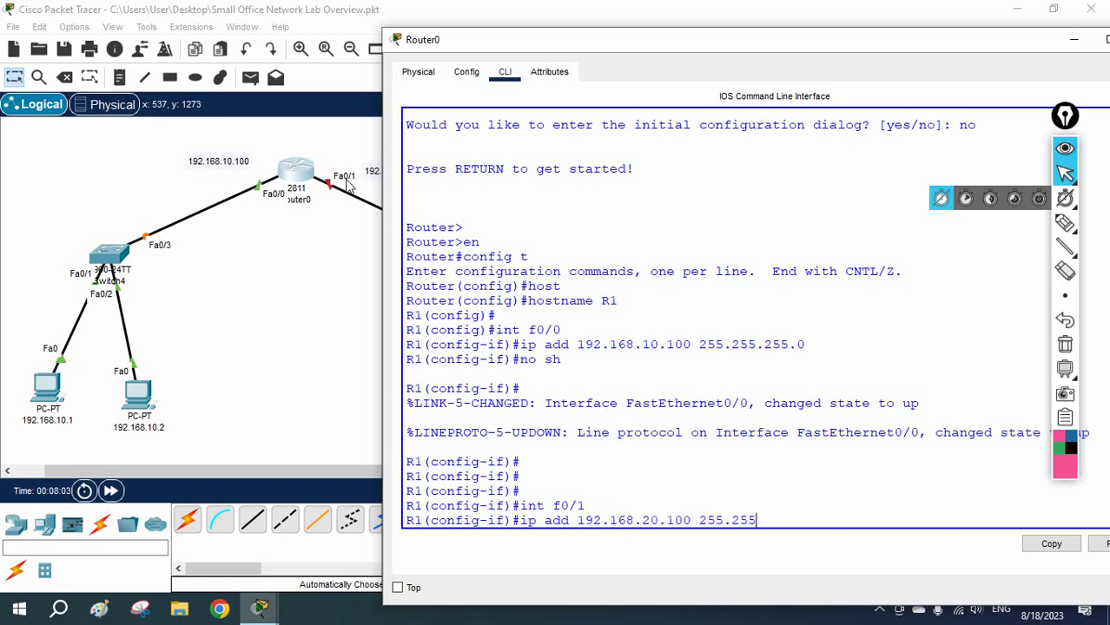
{"action": "type", "text": "0"}
{"action": "key", "text": "Return"}
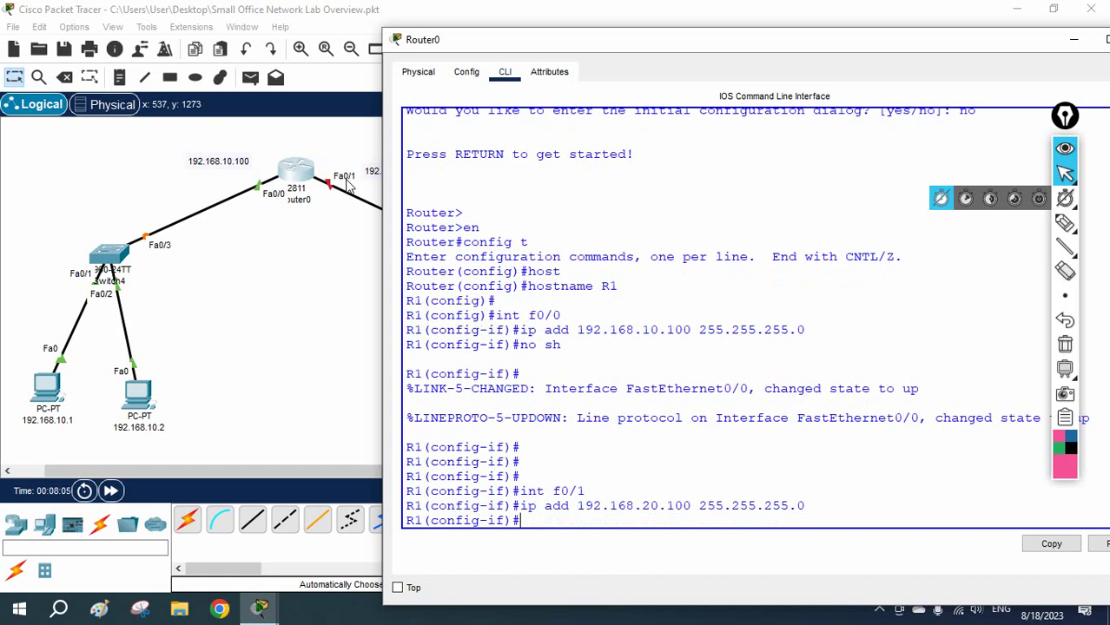
{"action": "type", "text": "no sh"}
{"action": "key", "text": "Return"}
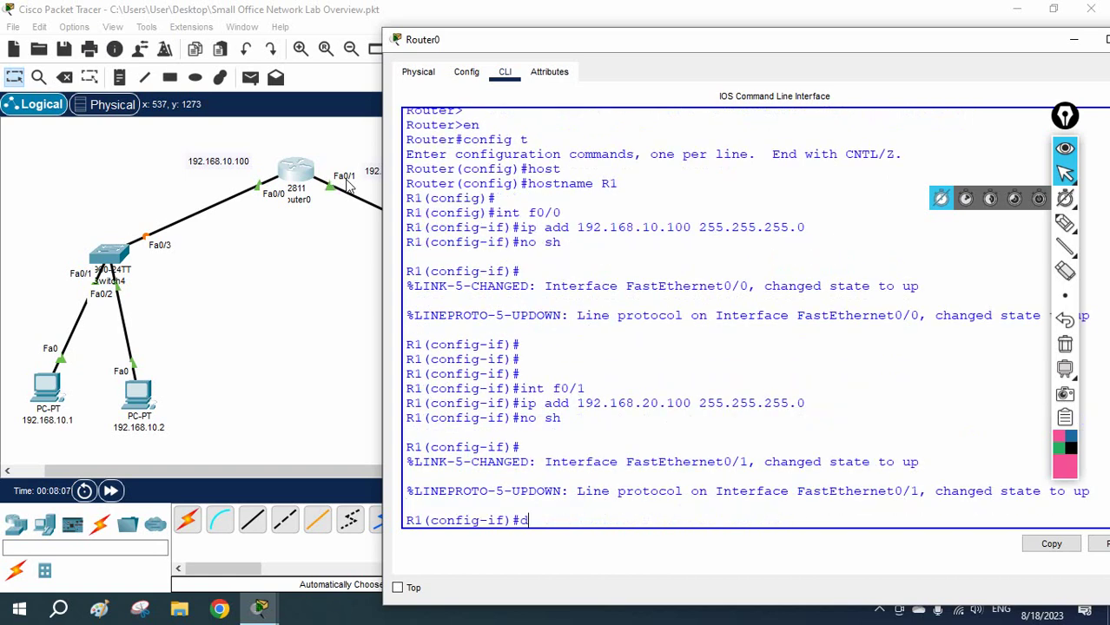
- Save the router configuration with do wr, return to privileged EXEC mode to save again with wr, and minimize the router window
{"action": "type", "text": "do wr"}
{"action": "key", "text": "Return"}
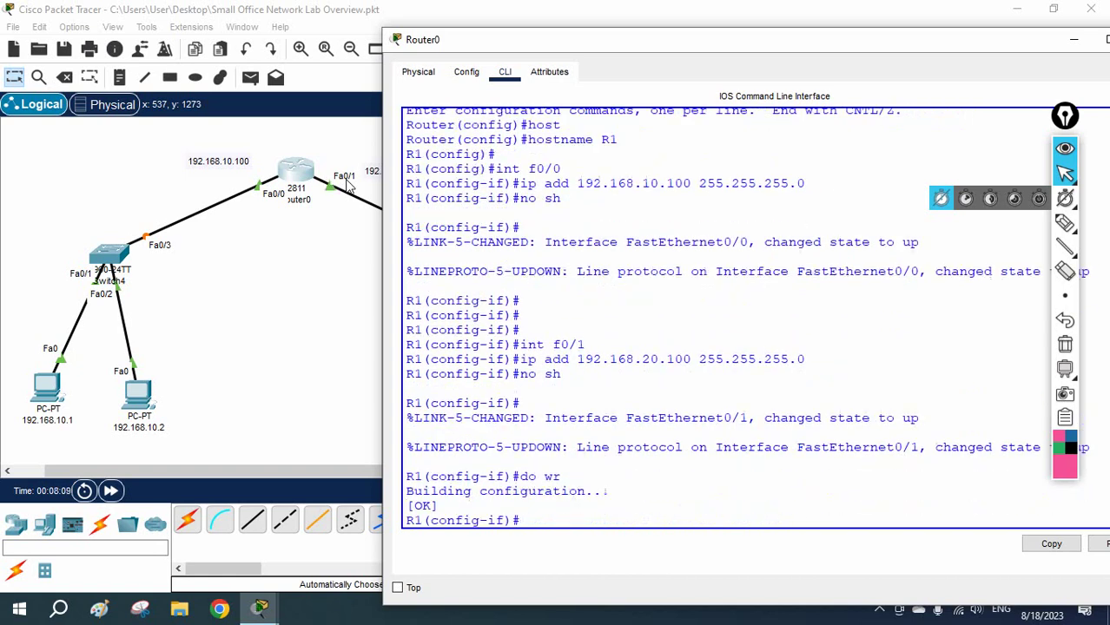
{"action": "key", "text": "ctrl+z"}
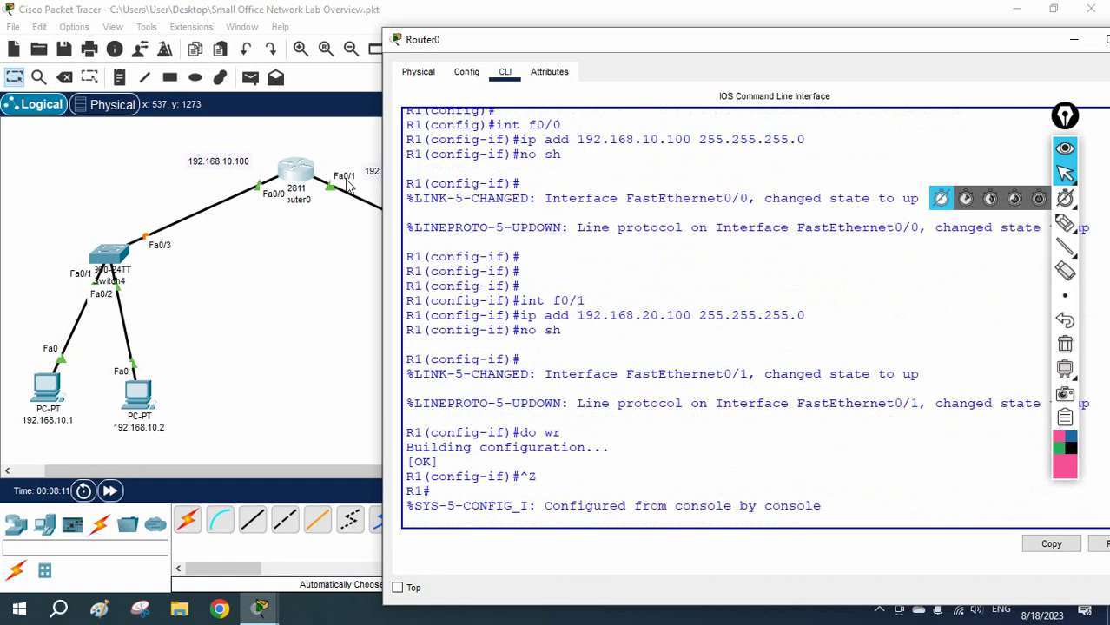
{"action": "key", "text": "Return"}
{"action": "key", "text": "Return"}
{"action": "key", "text": "Return"}
{"action": "type", "text": "wr"}
{"action": "key", "text": "Return"}
{"action": "key", "text": "Return"}
{"action": "key", "text": "Return"}
{"action": "key", "text": "Return"}
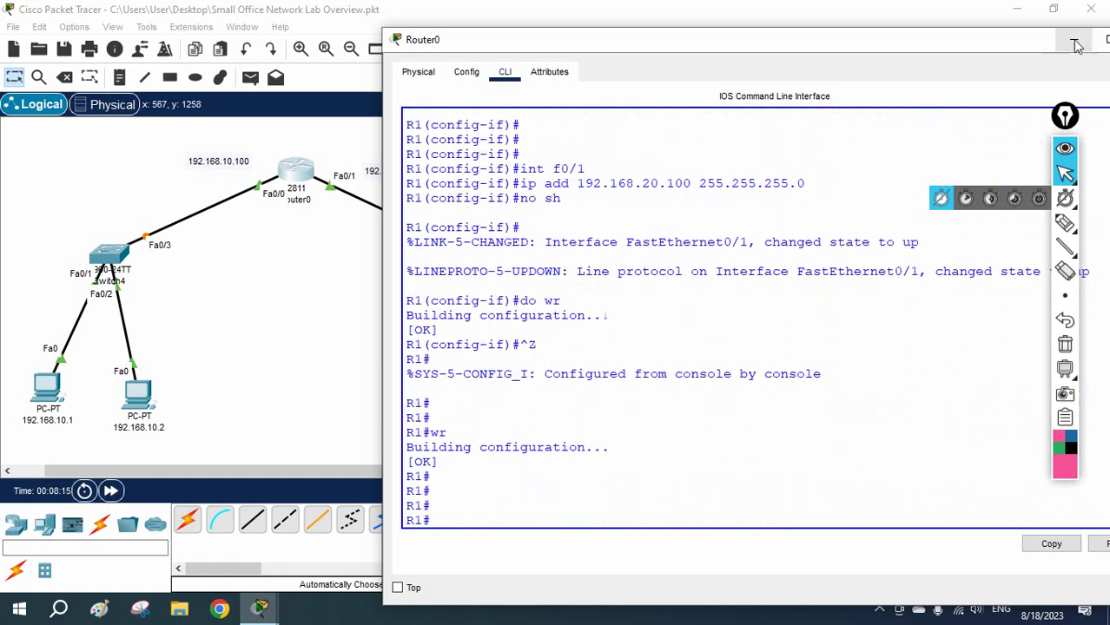
{"action": "left_click", "coordinate": [1074, 40]}
- Open the command prompt of PC 192.168.10.1
{"action": "left_click", "coordinate": [58, 392]}
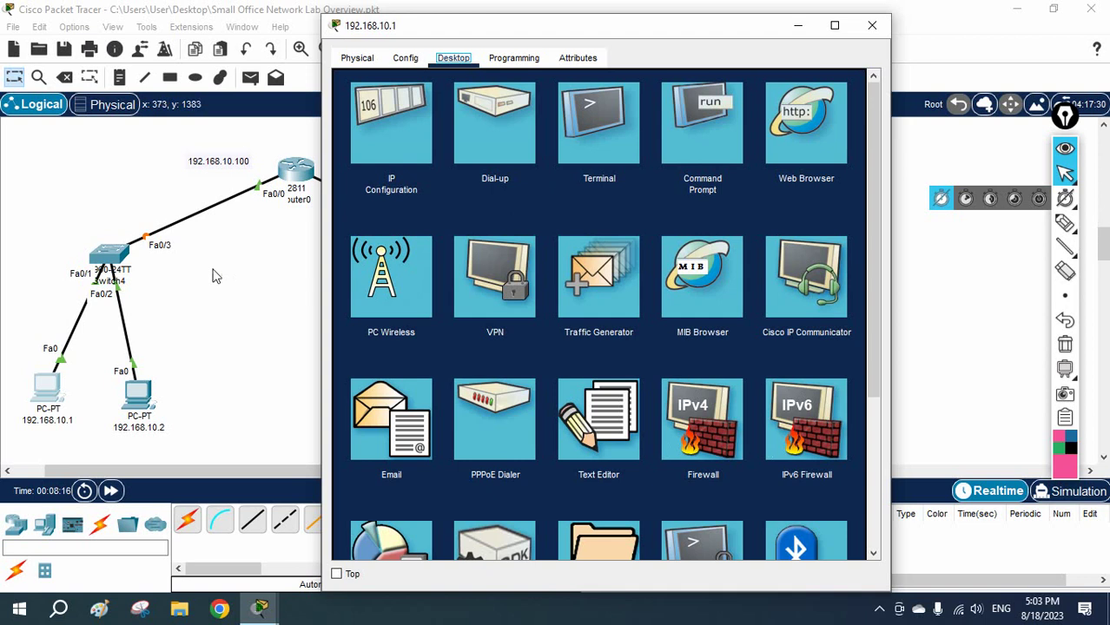
{"action": "left_click", "coordinate": [222, 274]}
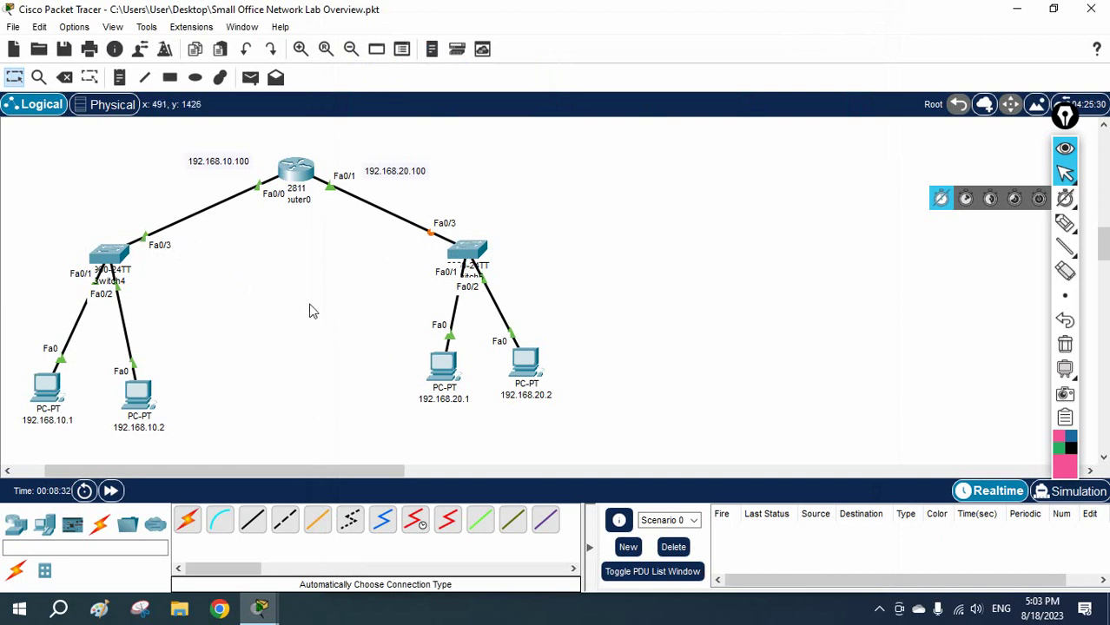
{"action": "left_click", "coordinate": [47, 387]}
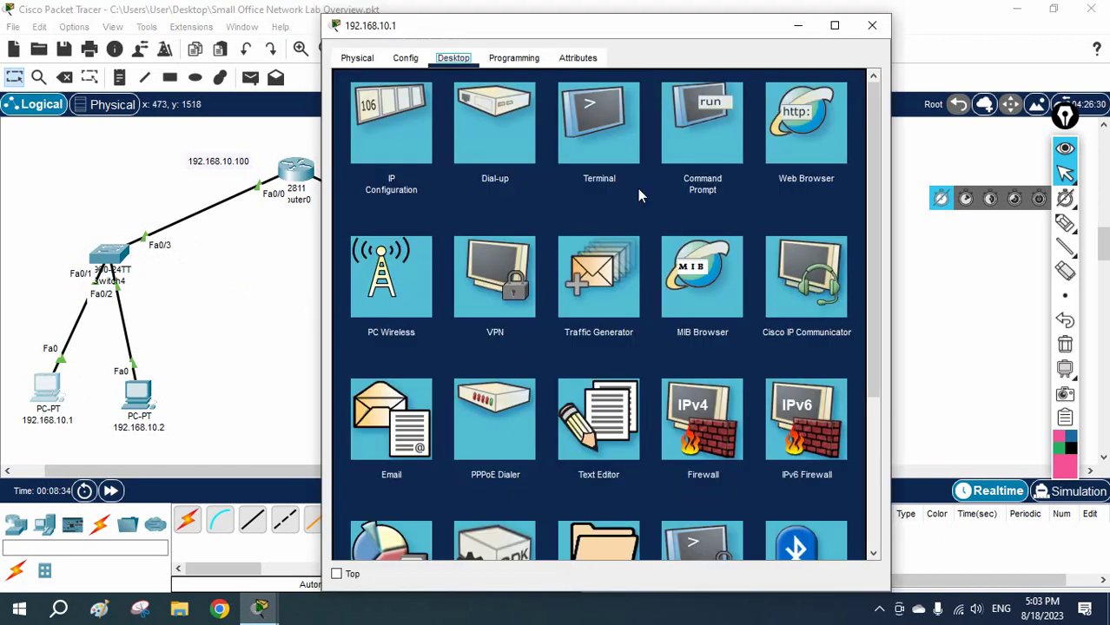
{"action": "left_click", "coordinate": [702, 123]}
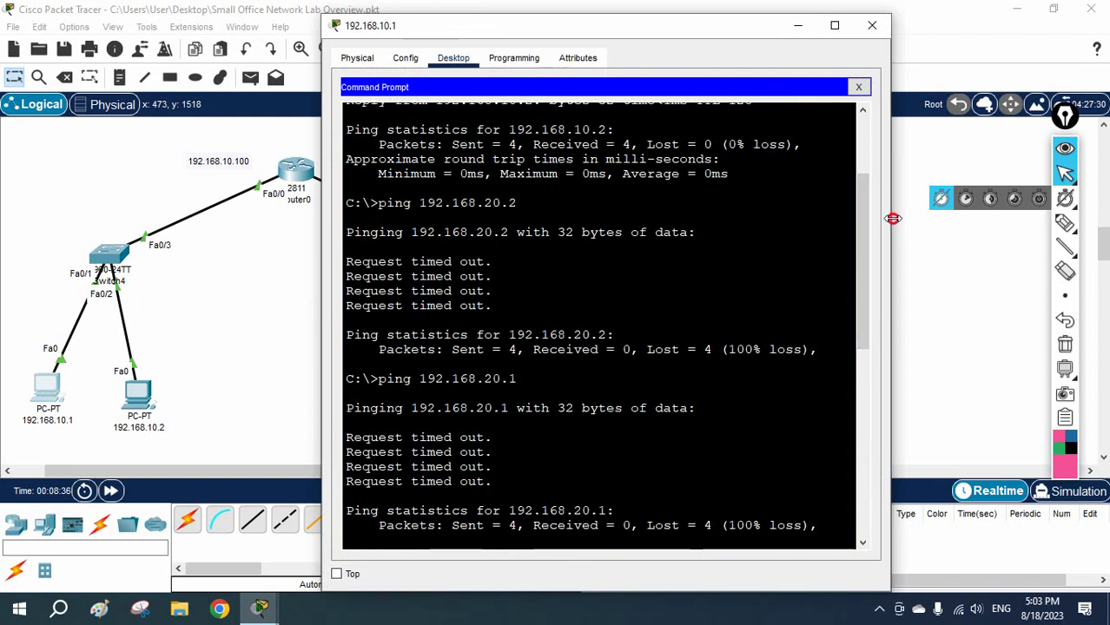
- Widen the command prompt window, set it beside the network topology, and examine the latest output of the continuous ping to 192.168.20.1
{"action": "left_click_drag", "start_coordinate": [893, 215], "coordinate": [1022, 217]}
{"action": "scroll", "coordinate": [834, 325], "scroll_direction": "down", "scroll_amount": 9}
{"action": "scroll", "coordinate": [834, 324], "scroll_direction": "down", "scroll_amount": 2}
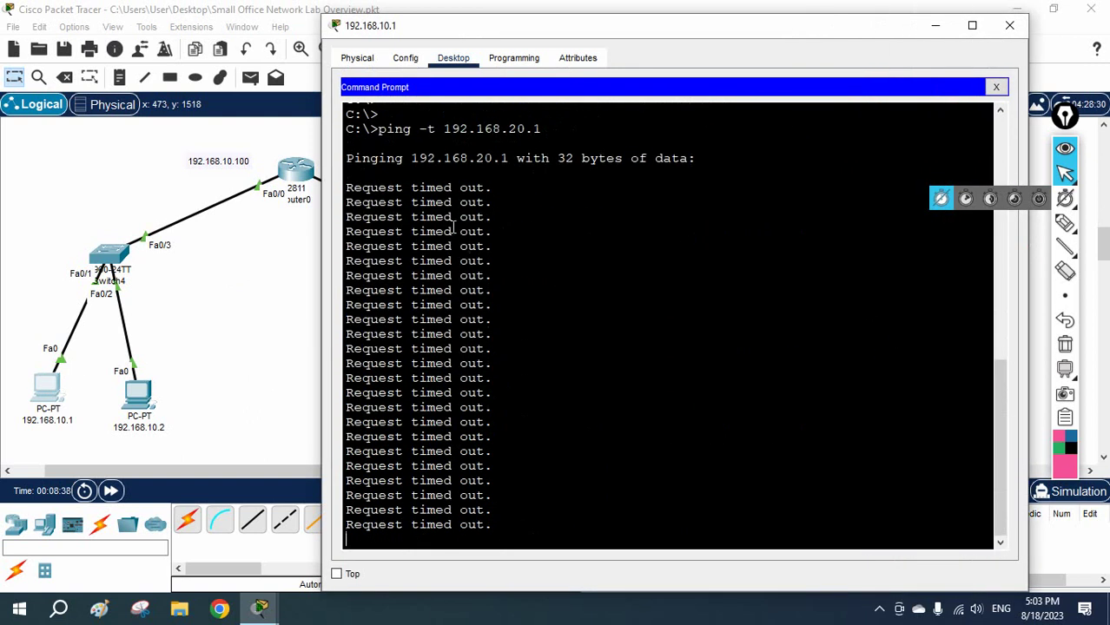
{"action": "left_click_drag", "start_coordinate": [539, 26], "coordinate": [782, 60]}
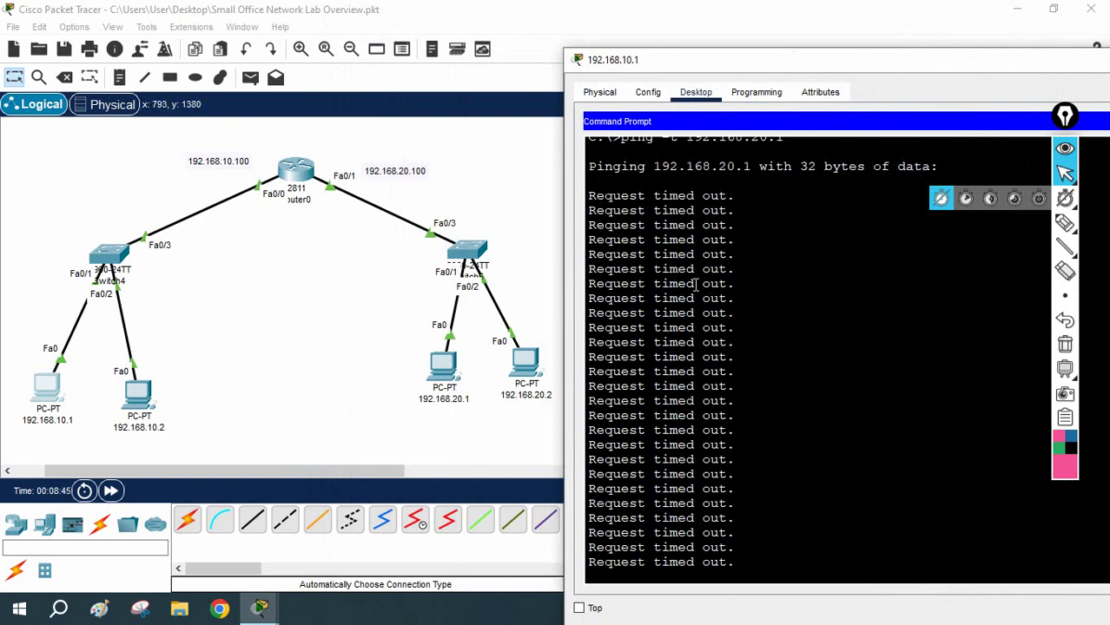
{"action": "left_click_drag", "start_coordinate": [1011, 548], "coordinate": [584, 536]}
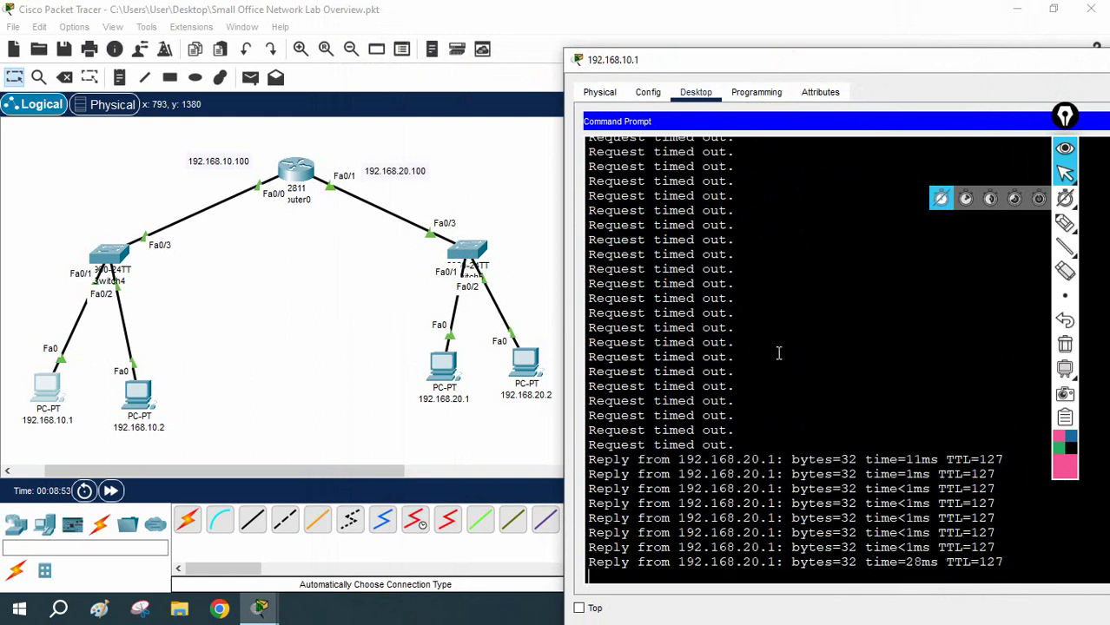
- Handwrite a note starting with "Router to" over the command prompt using the annotation pen and underline it
{"action": "left_click", "coordinate": [1065, 224]}
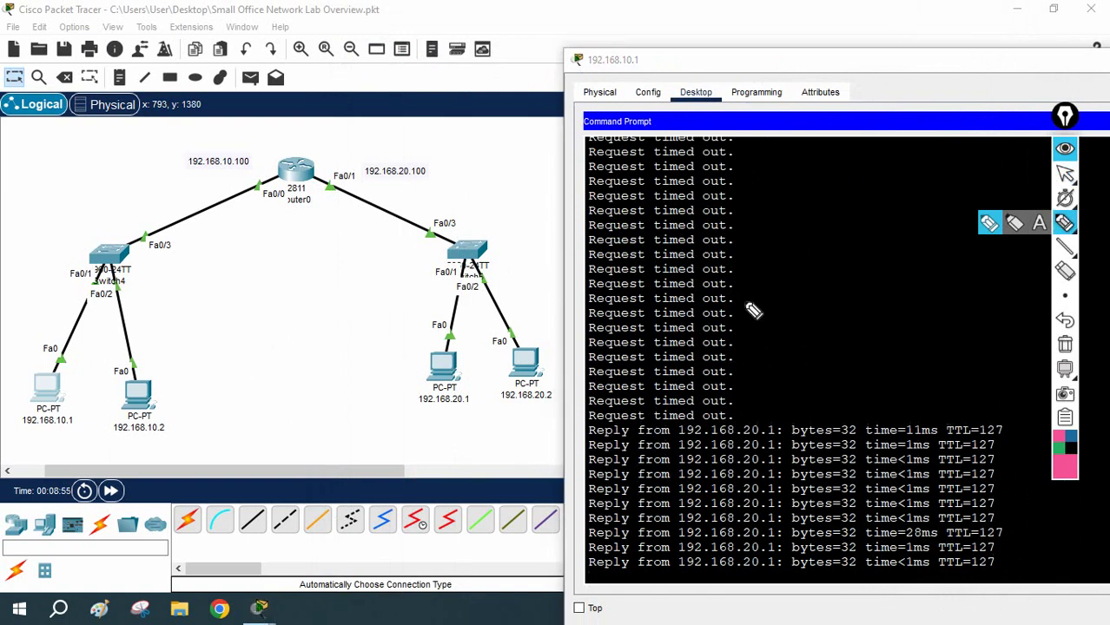
{"action": "mouse_move", "coordinate": [765, 305]}
{"action": "left_mouse_down"}
{"action": "mouse_move", "coordinate": [782, 284]}
{"action": "mouse_move", "coordinate": [780, 298]}
{"action": "mouse_move", "coordinate": [796, 301]}
{"action": "mouse_move", "coordinate": [850, 269]}
{"action": "mouse_move", "coordinate": [885, 267]}
{"action": "mouse_move", "coordinate": [843, 253]}
{"action": "mouse_move", "coordinate": [906, 254]}
{"action": "mouse_move", "coordinate": [931, 239]}
{"action": "mouse_move", "coordinate": [968, 254]}
{"action": "mouse_move", "coordinate": [964, 233]}
{"action": "mouse_move", "coordinate": [1002, 208]}
{"action": "mouse_move", "coordinate": [979, 198]}
{"action": "mouse_move", "coordinate": [1027, 217]}
{"action": "left_mouse_up"}
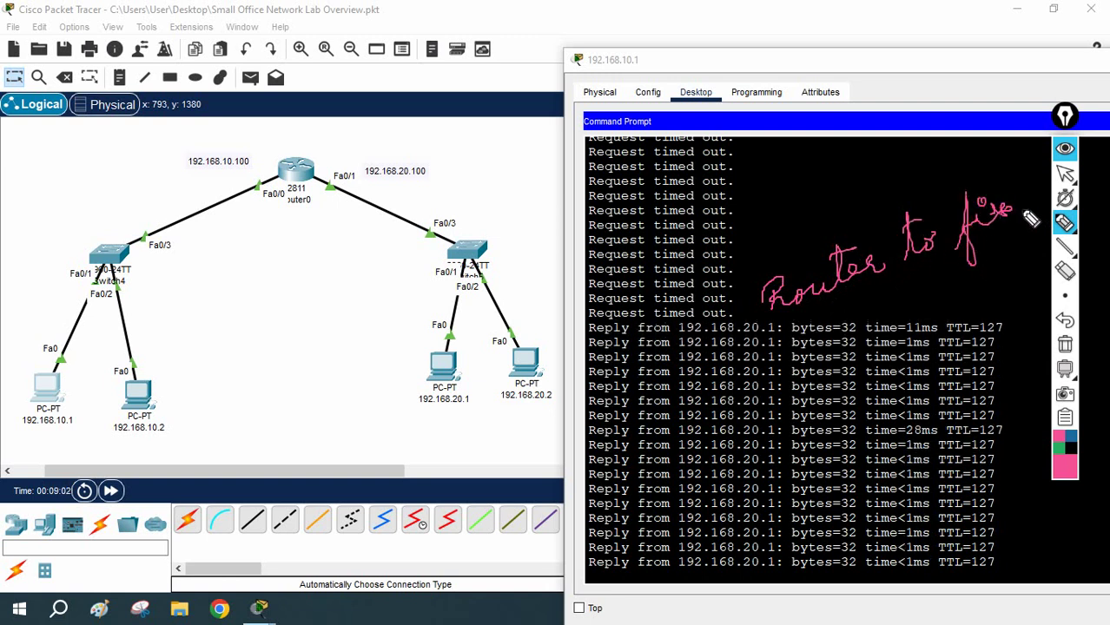
{"action": "left_click_drag", "start_coordinate": [914, 276], "coordinate": [951, 269]}
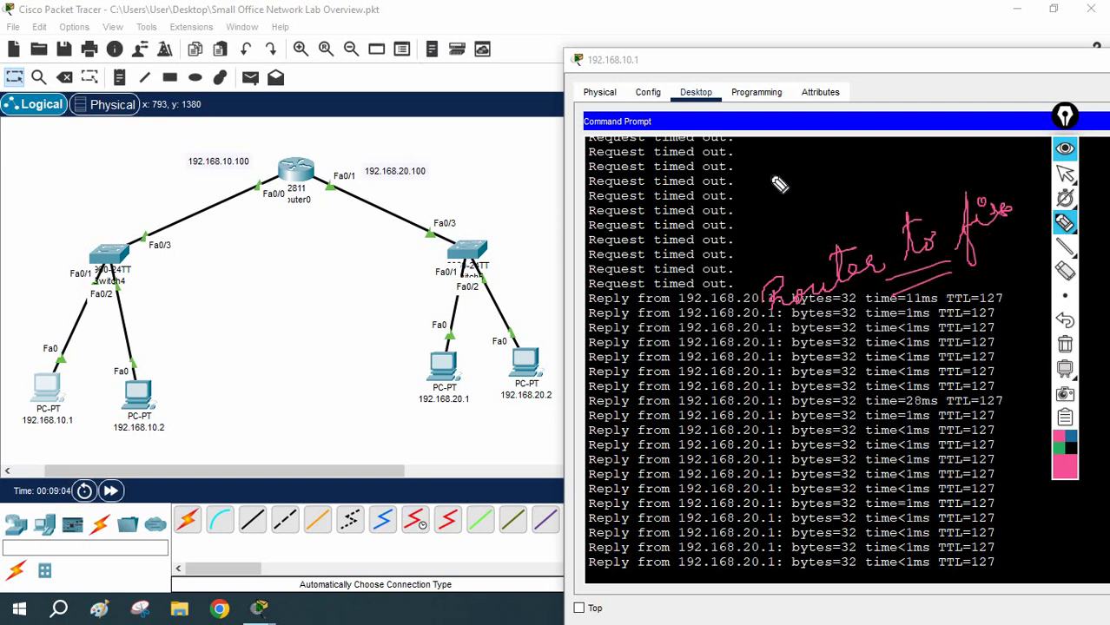
- Handwrite "Router 2 different Networks" in the empty area below the router and underline it
{"action": "mouse_move", "coordinate": [204, 257]}
{"action": "left_mouse_down"}
{"action": "mouse_move", "coordinate": [211, 288]}
{"action": "mouse_move", "coordinate": [206, 256]}
{"action": "mouse_move", "coordinate": [217, 278]}
{"action": "mouse_move", "coordinate": [300, 241]}
{"action": "left_mouse_up"}
{"action": "mouse_move", "coordinate": [210, 328]}
{"action": "left_mouse_down"}
{"action": "mouse_move", "coordinate": [251, 341]}
{"action": "mouse_move", "coordinate": [257, 324]}
{"action": "mouse_move", "coordinate": [289, 323]}
{"action": "mouse_move", "coordinate": [293, 339]}
{"action": "mouse_move", "coordinate": [304, 304]}
{"action": "mouse_move", "coordinate": [310, 333]}
{"action": "mouse_move", "coordinate": [332, 281]}
{"action": "mouse_move", "coordinate": [361, 289]}
{"action": "mouse_move", "coordinate": [393, 279]}
{"action": "mouse_move", "coordinate": [389, 247]}
{"action": "left_mouse_up"}
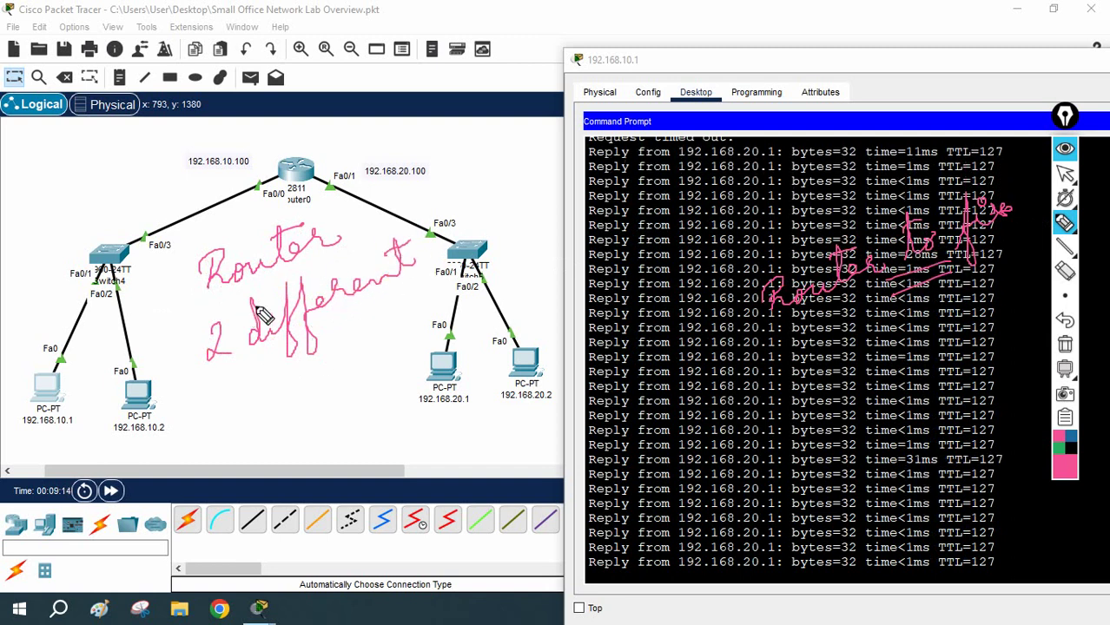
{"action": "left_click_drag", "start_coordinate": [275, 417], "coordinate": [452, 318]}
{"action": "left_click_drag", "start_coordinate": [295, 436], "coordinate": [396, 392]}
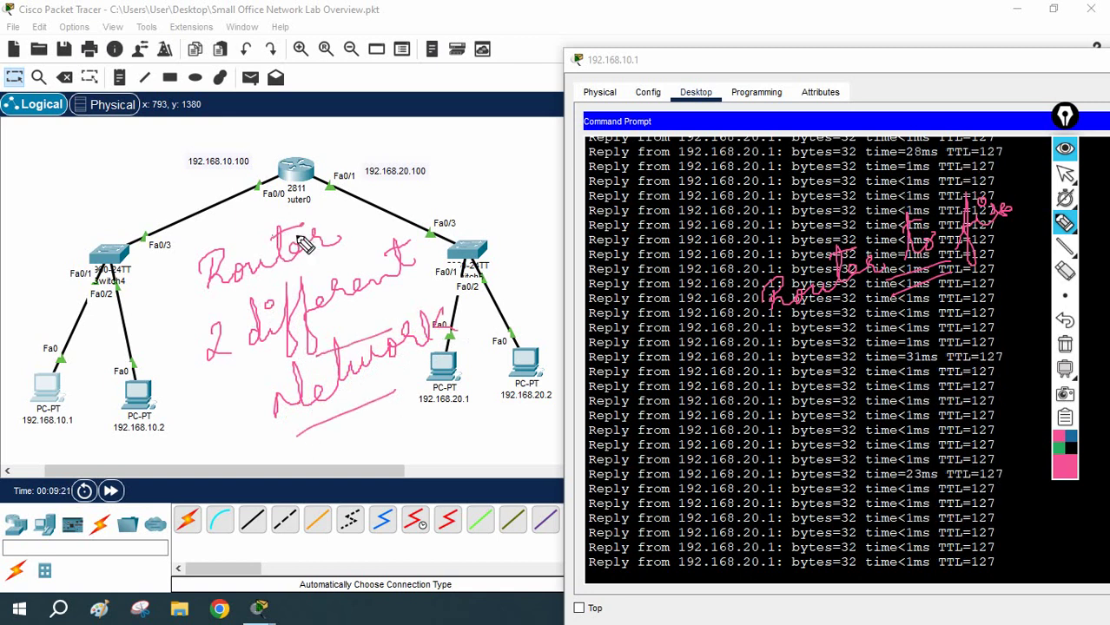
- Mark the router with an arrow, outline the whole topology labelled "LAN", and clear all annotations
{"action": "left_click_drag", "start_coordinate": [345, 120], "coordinate": [314, 147]}
{"action": "left_click_drag", "start_coordinate": [312, 130], "coordinate": [329, 144]}
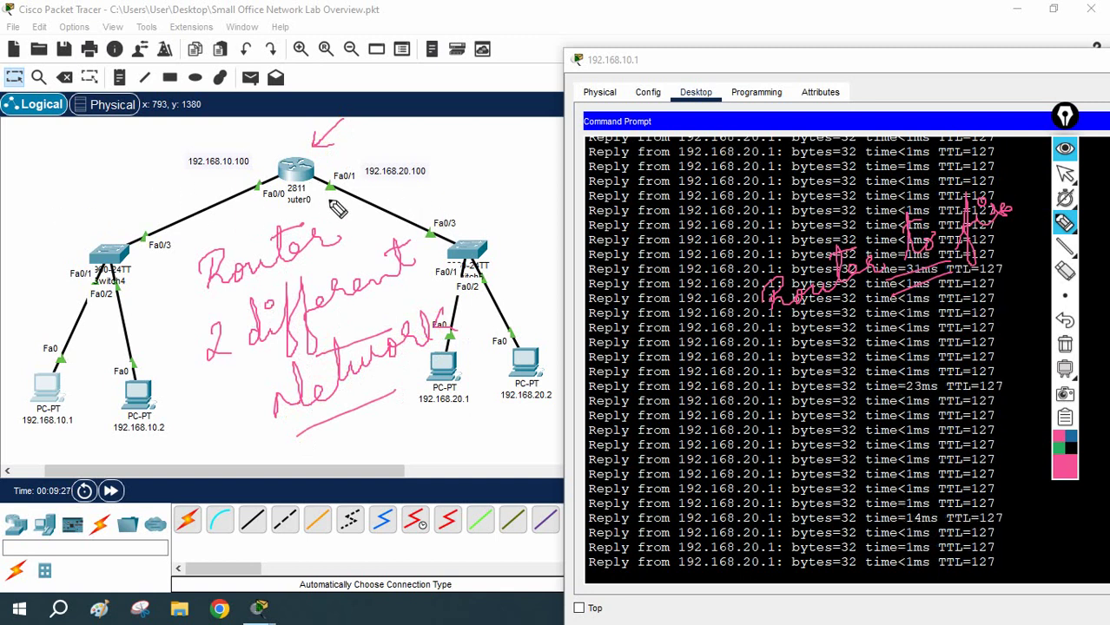
{"action": "mouse_move", "coordinate": [435, 179]}
{"action": "left_mouse_down"}
{"action": "mouse_move", "coordinate": [460, 205]}
{"action": "mouse_move", "coordinate": [466, 180]}
{"action": "mouse_move", "coordinate": [476, 203]}
{"action": "mouse_move", "coordinate": [503, 170]}
{"action": "left_mouse_up"}
{"action": "mouse_move", "coordinate": [41, 249]}
{"action": "left_mouse_down"}
{"action": "mouse_move", "coordinate": [239, 143]}
{"action": "mouse_move", "coordinate": [279, 172]}
{"action": "mouse_move", "coordinate": [380, 165]}
{"action": "mouse_move", "coordinate": [508, 241]}
{"action": "mouse_move", "coordinate": [236, 448]}
{"action": "mouse_move", "coordinate": [81, 230]}
{"action": "mouse_move", "coordinate": [363, 124]}
{"action": "left_mouse_up"}
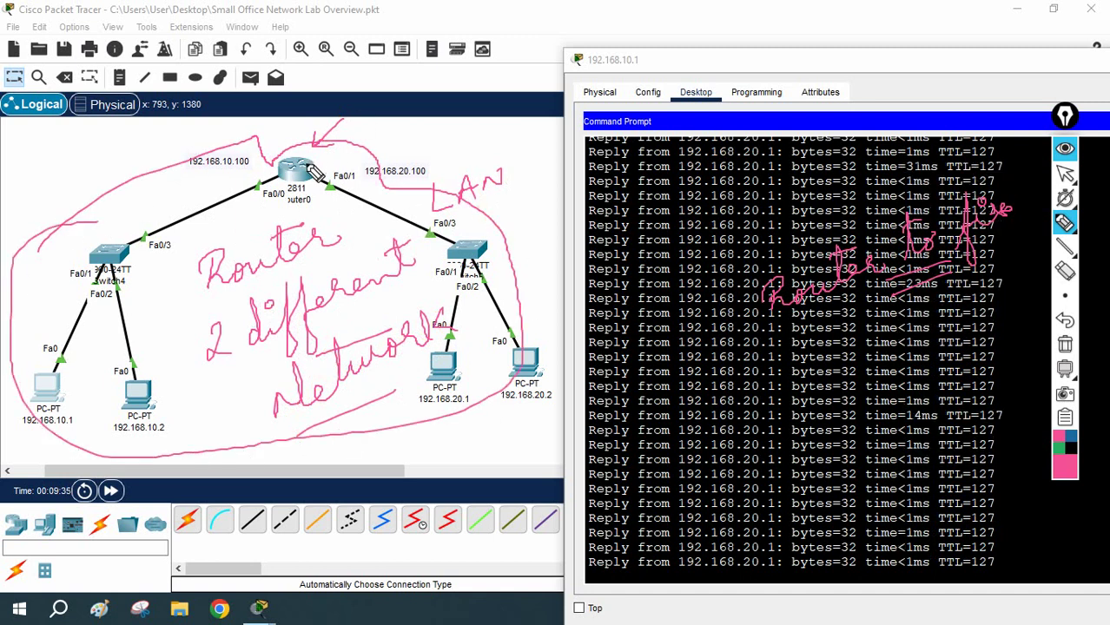
{"action": "left_click", "coordinate": [1065, 345]}
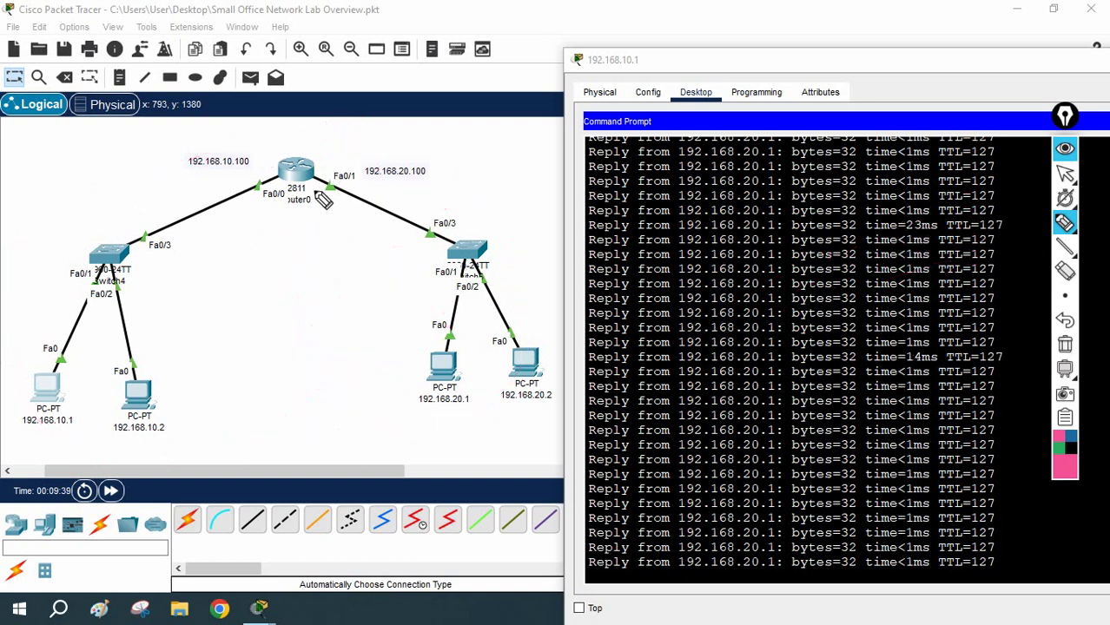
- Sketch a circled "ISP" linked to the router, point an arrow at the router, and note "APPLY NAT" beneath it
{"action": "mouse_move", "coordinate": [488, 148]}
{"action": "left_mouse_down"}
{"action": "mouse_move", "coordinate": [417, 139]}
{"action": "mouse_move", "coordinate": [303, 163]}
{"action": "mouse_move", "coordinate": [402, 141]}
{"action": "mouse_move", "coordinate": [473, 153]}
{"action": "mouse_move", "coordinate": [487, 145]}
{"action": "mouse_move", "coordinate": [476, 134]}
{"action": "mouse_move", "coordinate": [502, 143]}
{"action": "left_mouse_up"}
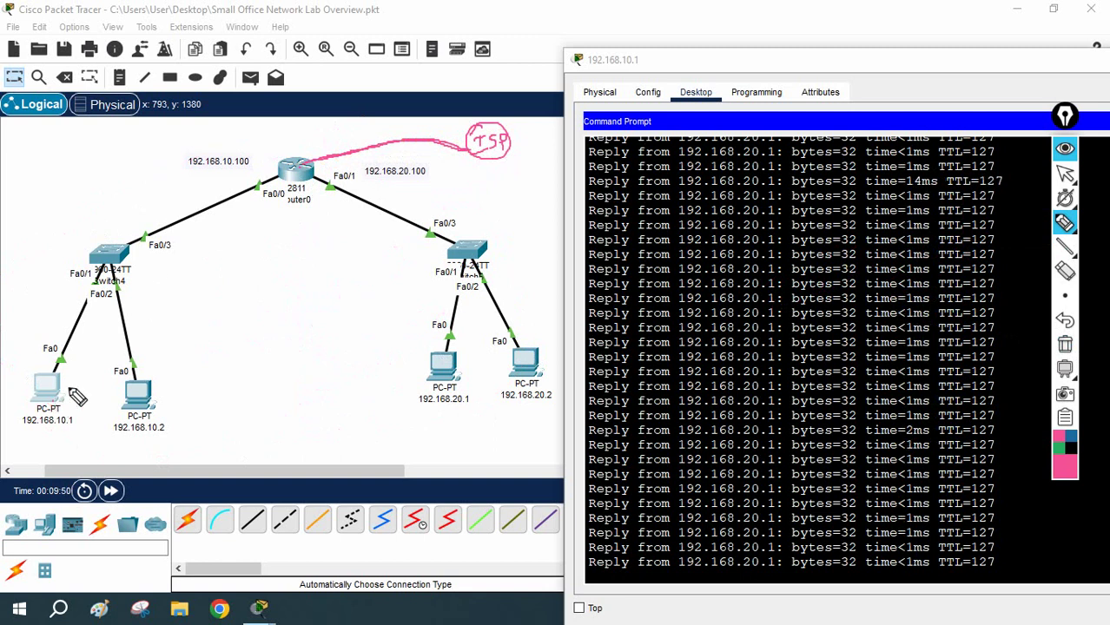
{"action": "left_click_drag", "start_coordinate": [296, 126], "coordinate": [298, 149]}
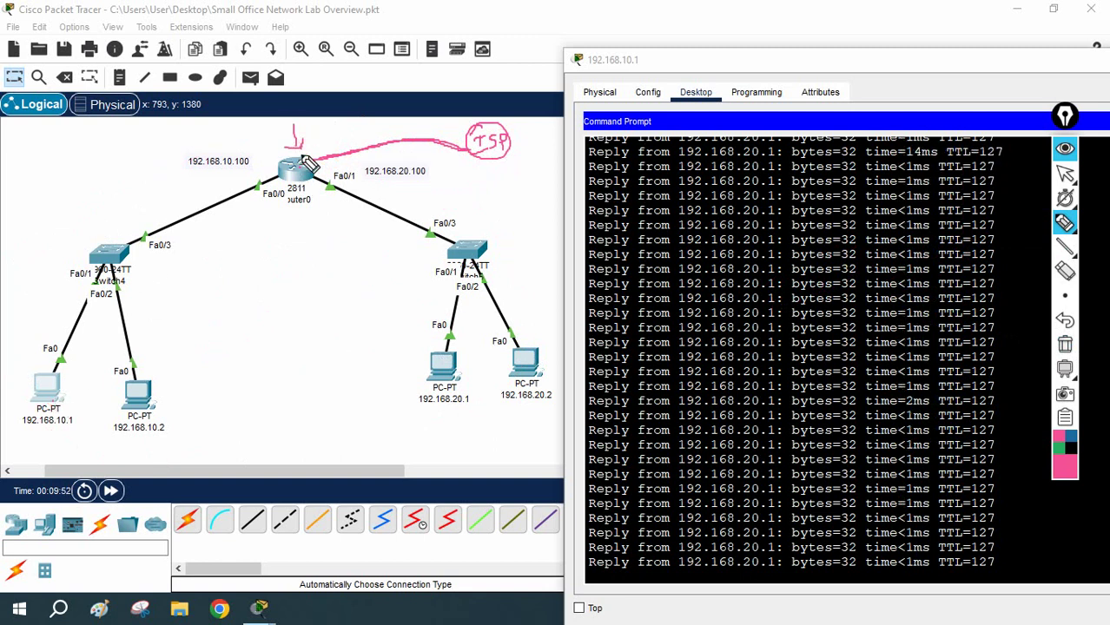
{"action": "left_click_drag", "start_coordinate": [296, 200], "coordinate": [272, 264]}
{"action": "left_click", "coordinate": [265, 302]}
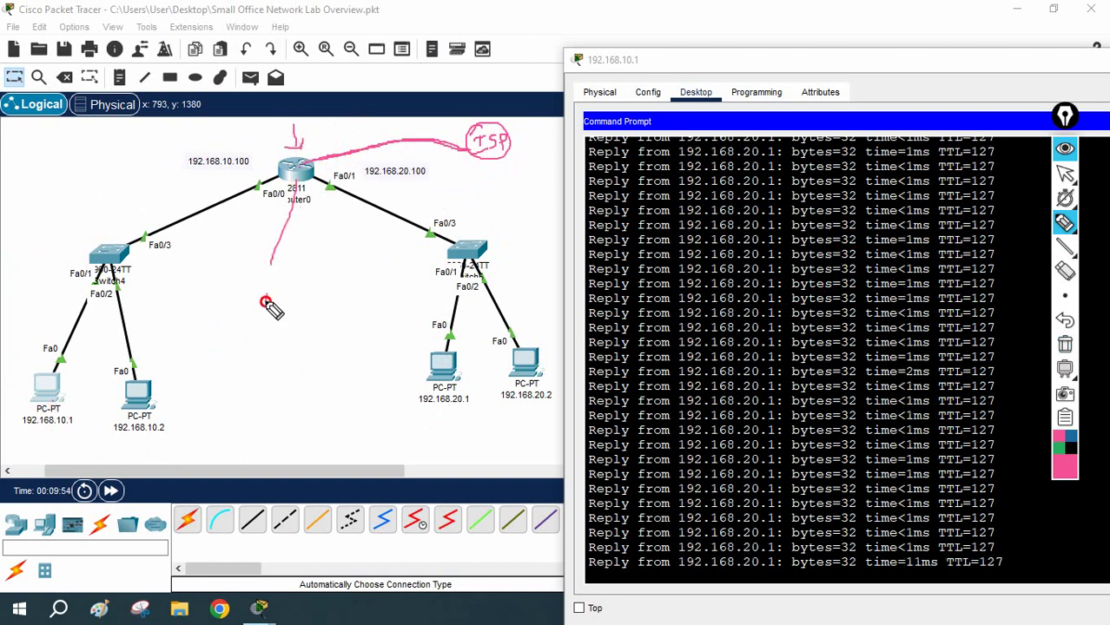
{"action": "mouse_move", "coordinate": [271, 301]}
{"action": "left_mouse_down"}
{"action": "mouse_move", "coordinate": [301, 298]}
{"action": "mouse_move", "coordinate": [306, 271]}
{"action": "mouse_move", "coordinate": [330, 309]}
{"action": "left_mouse_up"}
{"action": "mouse_move", "coordinate": [292, 345]}
{"action": "left_mouse_down"}
{"action": "mouse_move", "coordinate": [322, 333]}
{"action": "mouse_move", "coordinate": [347, 337]}
{"action": "left_mouse_up"}
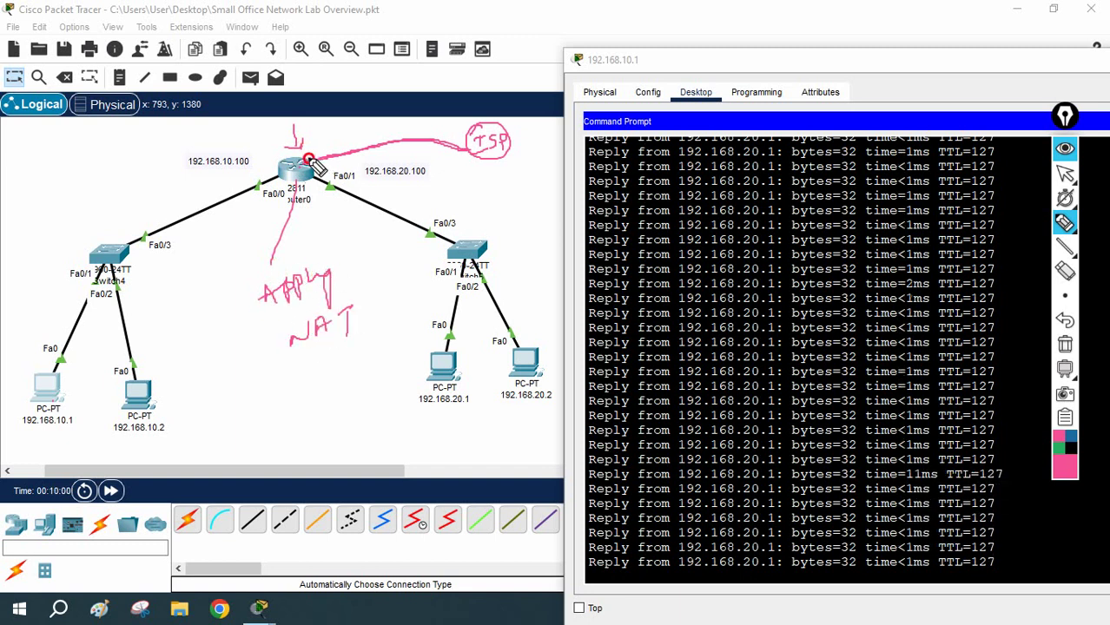
- Draw a curved arrow from the router toward the sketched ISP and add two short strokes below the ISP
{"action": "mouse_move", "coordinate": [311, 162]}
{"action": "left_mouse_down"}
{"action": "mouse_move", "coordinate": [316, 115]}
{"action": "mouse_move", "coordinate": [397, 106]}
{"action": "mouse_move", "coordinate": [434, 124]}
{"action": "left_mouse_up"}
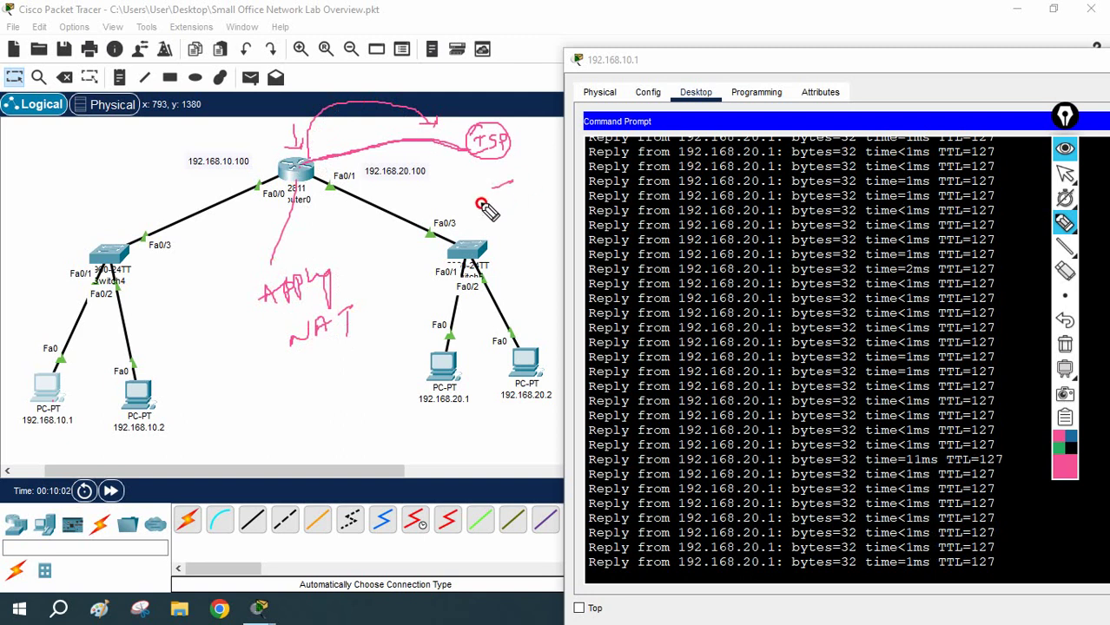
{"action": "left_click_drag", "start_coordinate": [482, 203], "coordinate": [509, 188]}
{"action": "left_click_drag", "start_coordinate": [492, 187], "coordinate": [518, 181]}
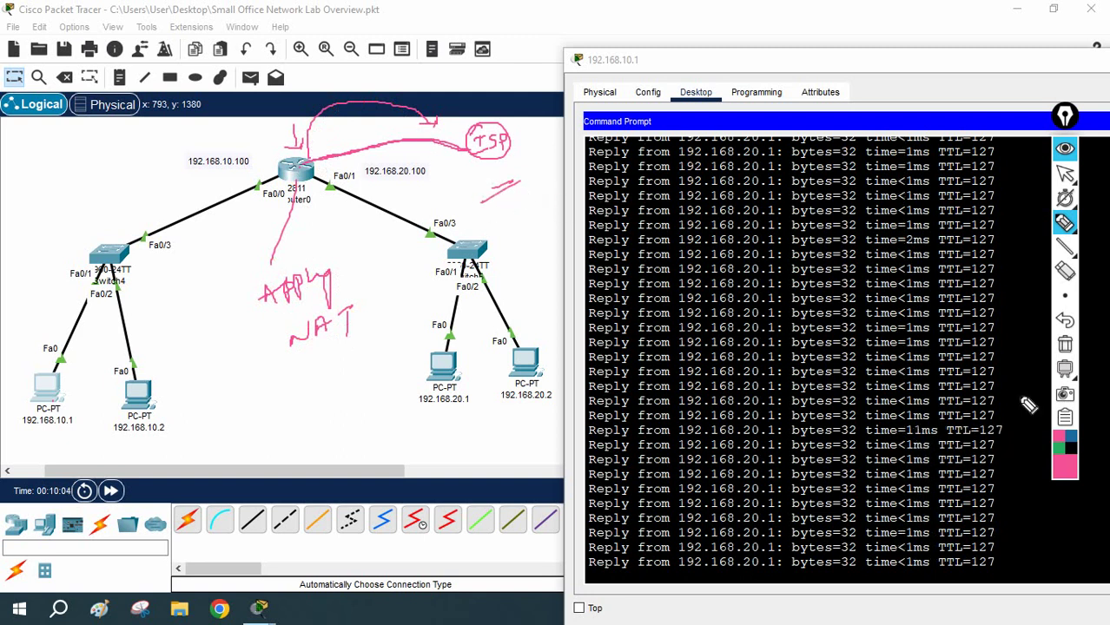
- Underline the addresses of the four PCs, clear all annotations, and return to the normal pointer
{"action": "left_click_drag", "start_coordinate": [37, 441], "coordinate": [84, 440]}
{"action": "left_click_drag", "start_coordinate": [99, 444], "coordinate": [164, 442]}
{"action": "left_click_drag", "start_coordinate": [391, 417], "coordinate": [456, 416]}
{"action": "left_click_drag", "start_coordinate": [520, 406], "coordinate": [536, 404]}
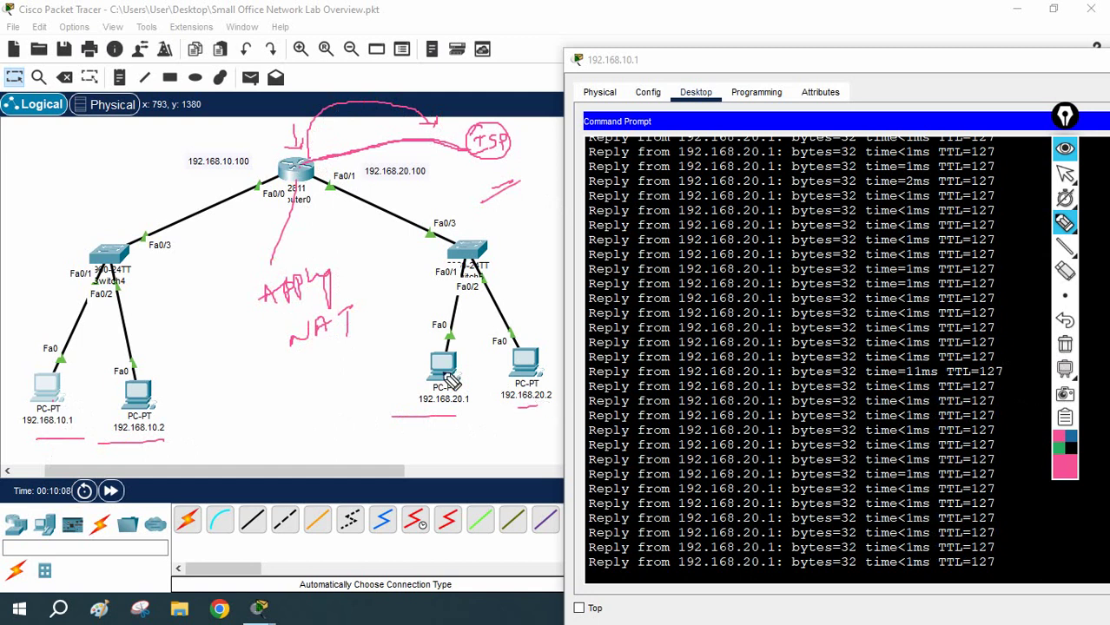
{"action": "left_click", "coordinate": [1065, 344]}
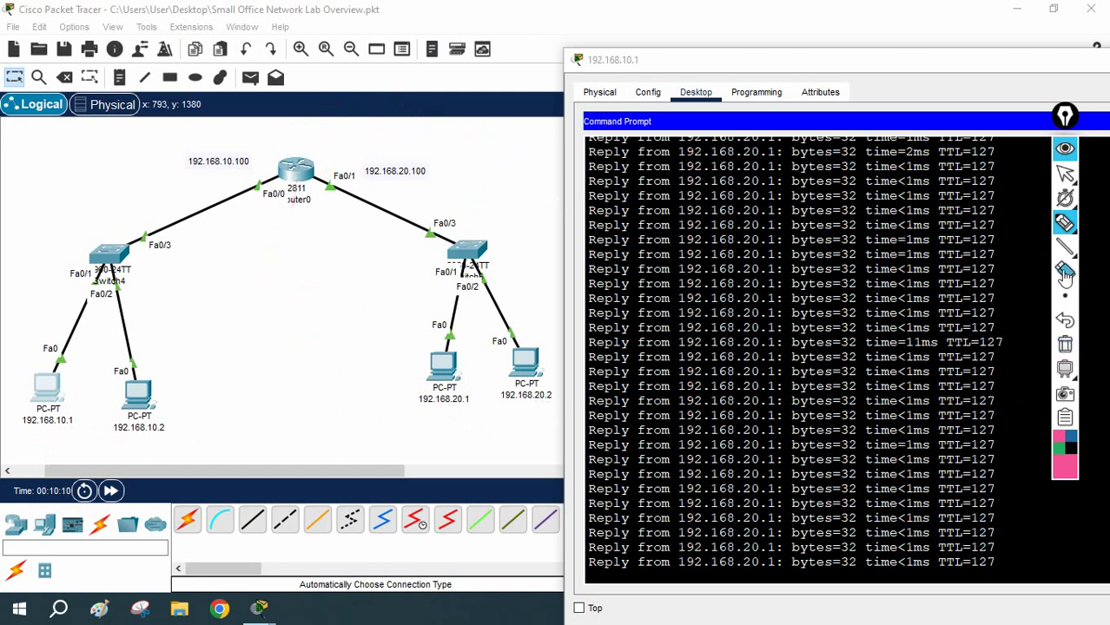
{"action": "left_click", "coordinate": [1065, 173]}
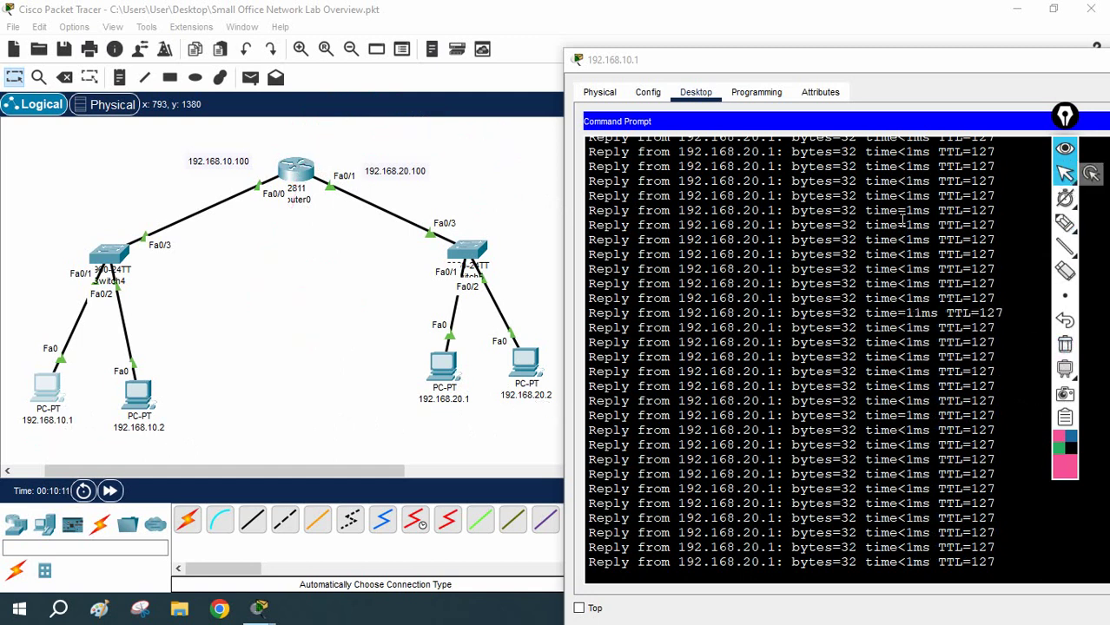